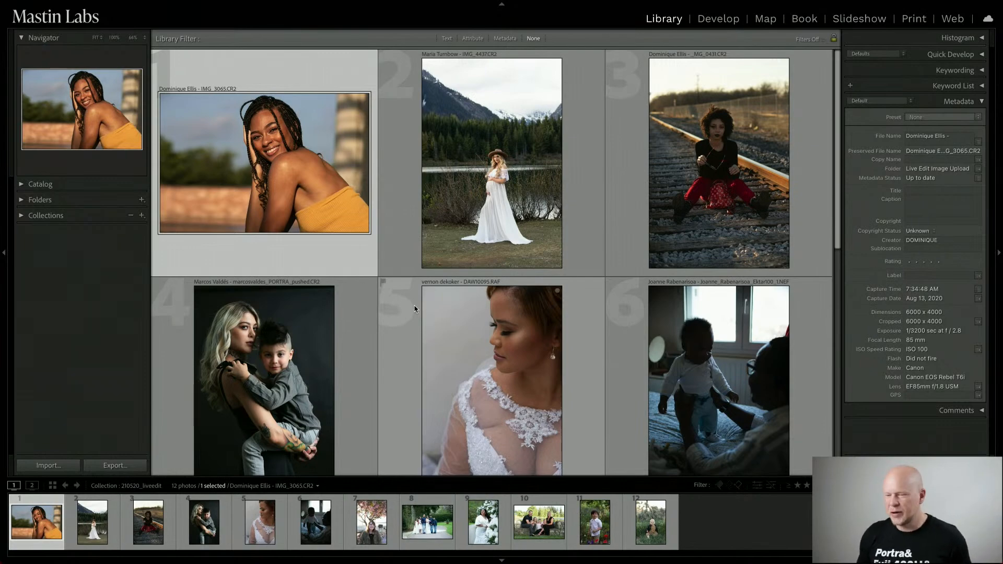
Browse the photos in the collection grid and open the first portrait, the woman in the yellow top, in the Develop module.
{"action": "scroll", "coordinate": [417, 297], "scroll_direction": "down", "scroll_amount": 7}
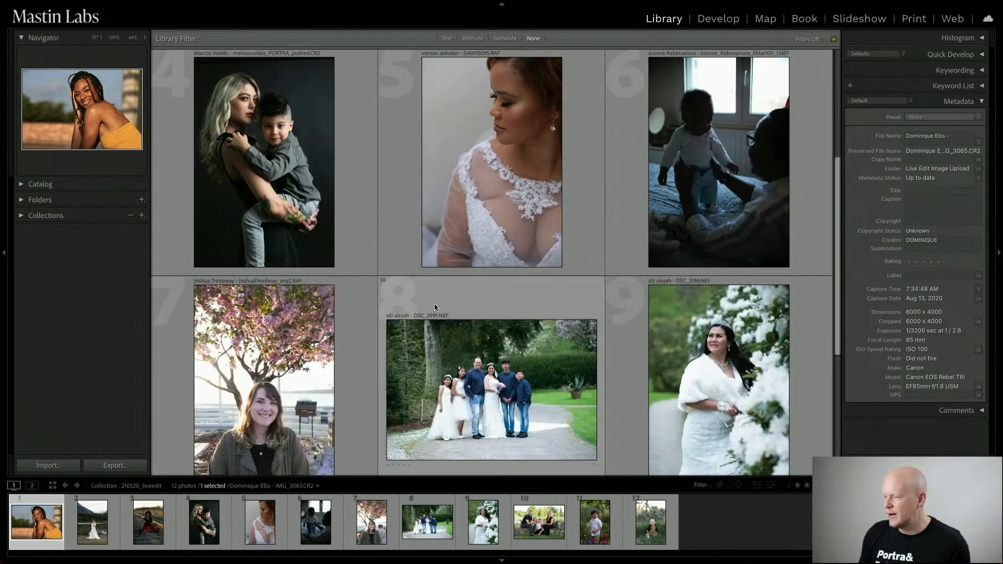
{"action": "scroll", "coordinate": [434, 304], "scroll_direction": "down", "scroll_amount": 2}
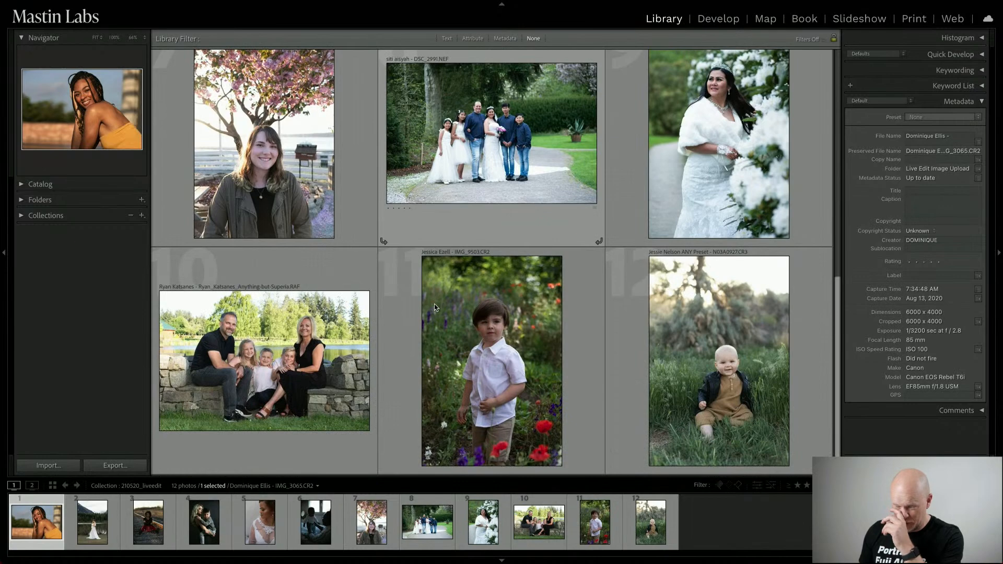
{"action": "scroll", "coordinate": [443, 299], "scroll_direction": "up", "scroll_amount": 9}
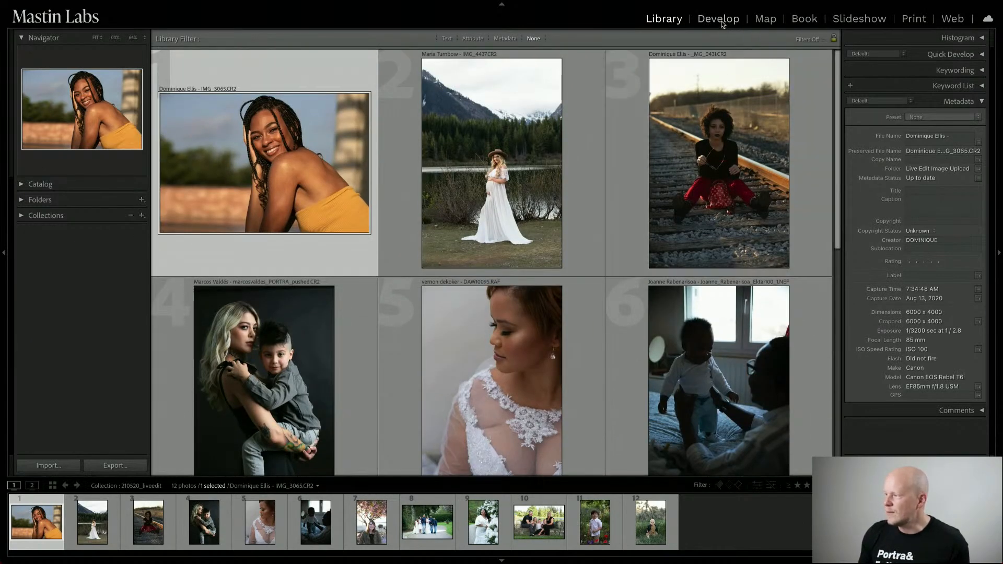
{"action": "left_click", "coordinate": [705, 20]}
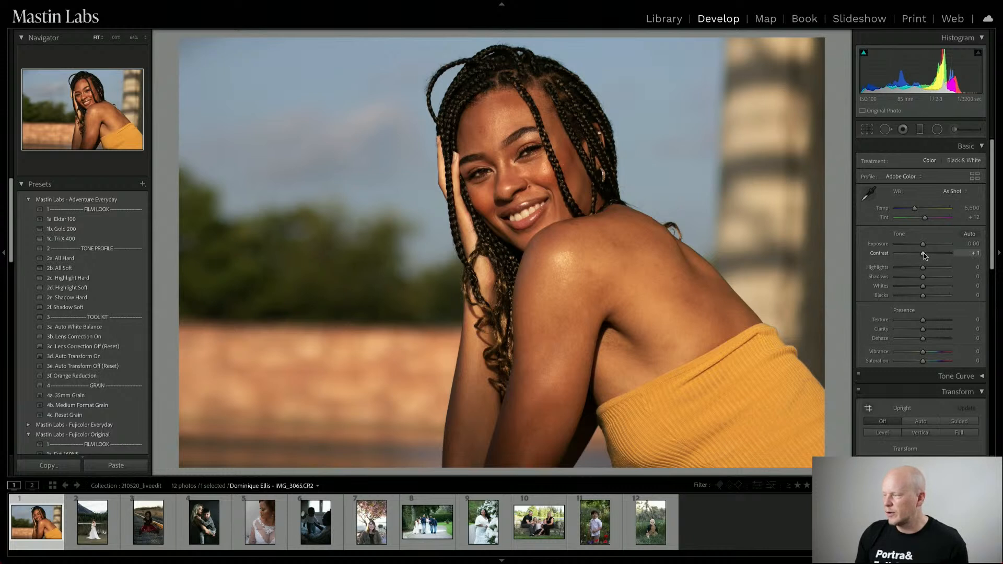
{"action": "left_click_drag", "start_coordinate": [923, 254], "coordinate": [931, 254]}
{"action": "left_click_drag", "start_coordinate": [913, 210], "coordinate": [912, 210]}
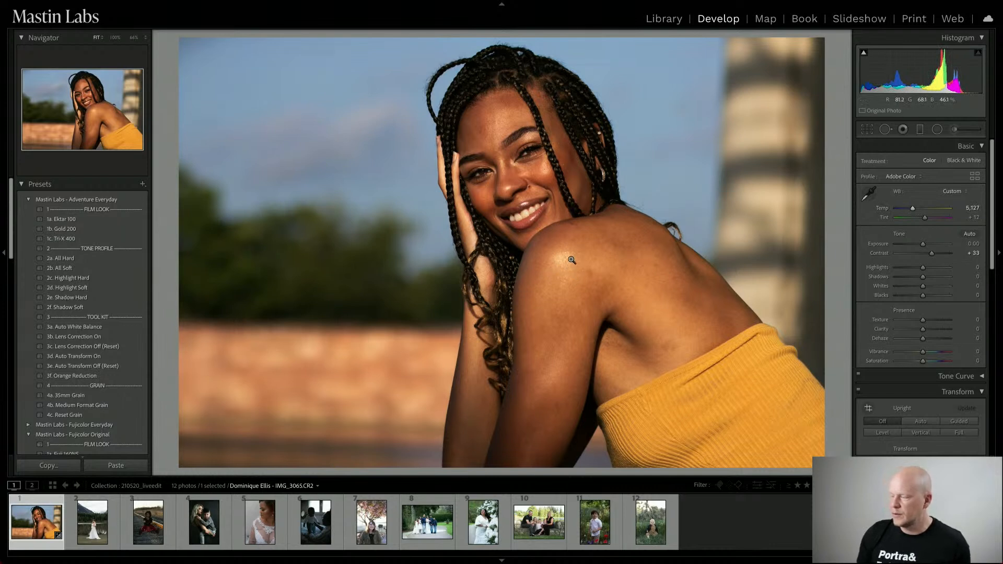
{"action": "key", "text": "ctrl+shift+r"}
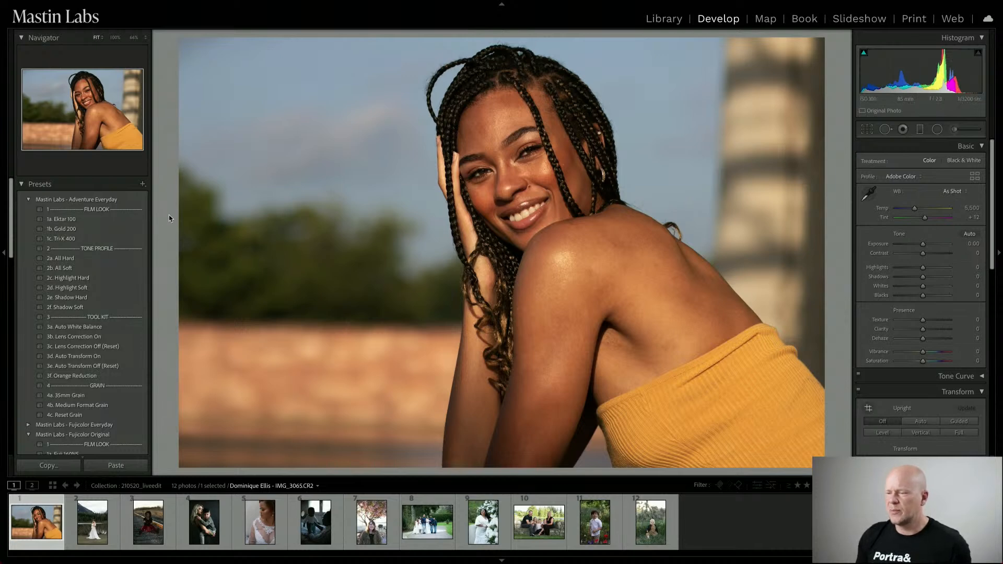
Apply the Adventure Everyday preset 1a. Ektar 100 and set Temp to 4,685, Tint to +14 and Exposure to -0.05.
{"action": "left_click", "coordinate": [92, 218]}
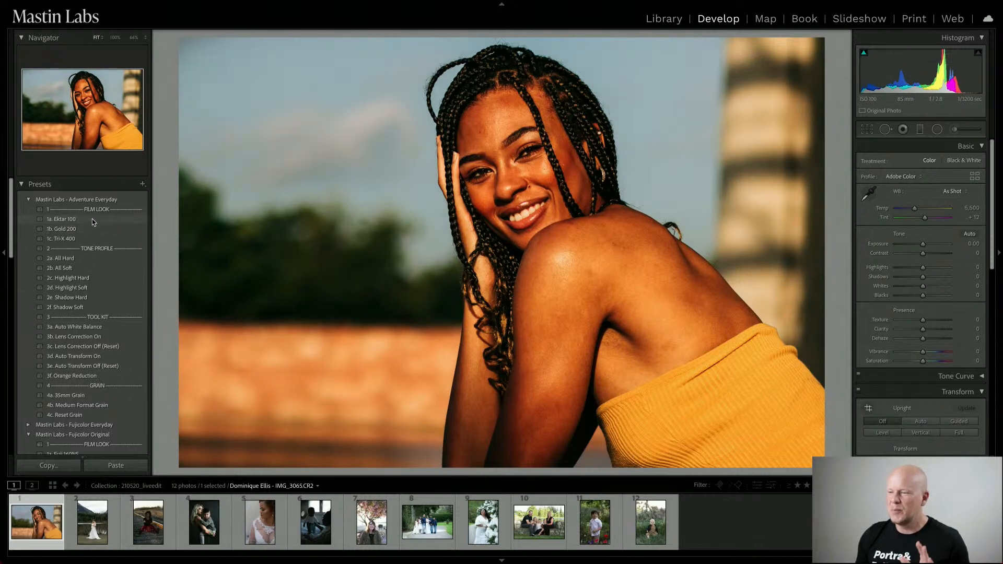
{"action": "left_click", "coordinate": [92, 219]}
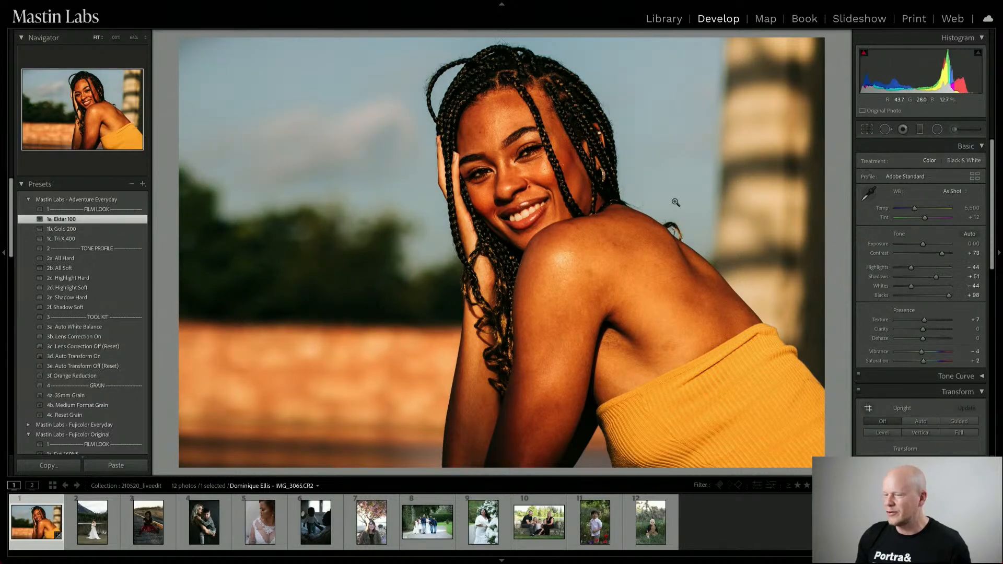
{"action": "left_click_drag", "start_coordinate": [913, 208], "coordinate": [915, 211]}
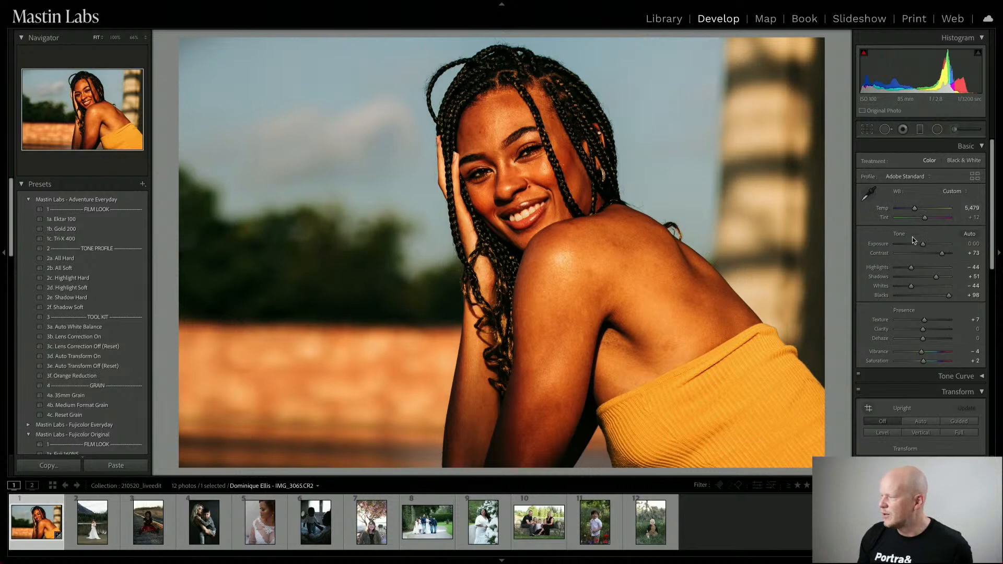
{"action": "left_click_drag", "start_coordinate": [922, 245], "coordinate": [909, 210]}
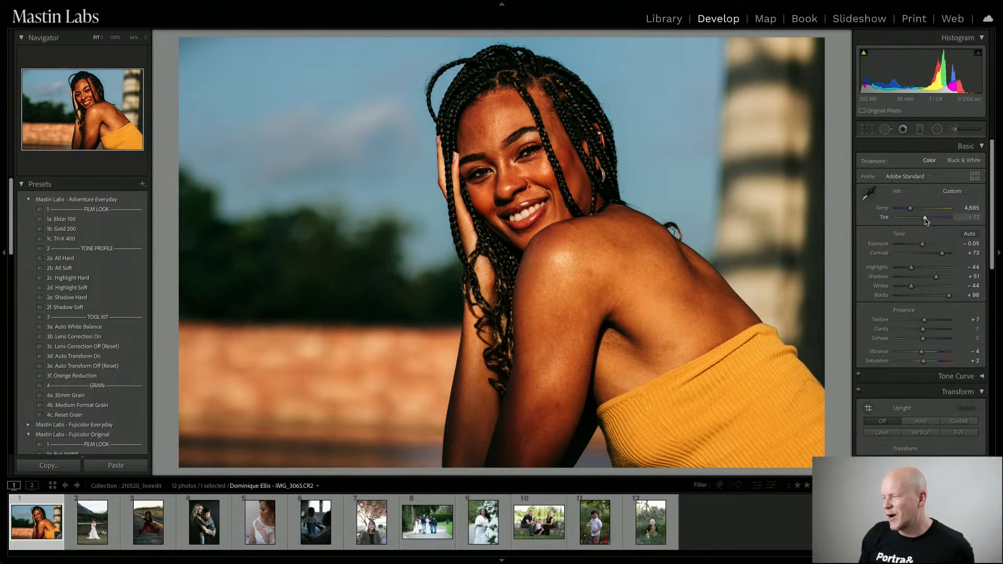
{"action": "left_click_drag", "start_coordinate": [924, 220], "coordinate": [924, 218]}
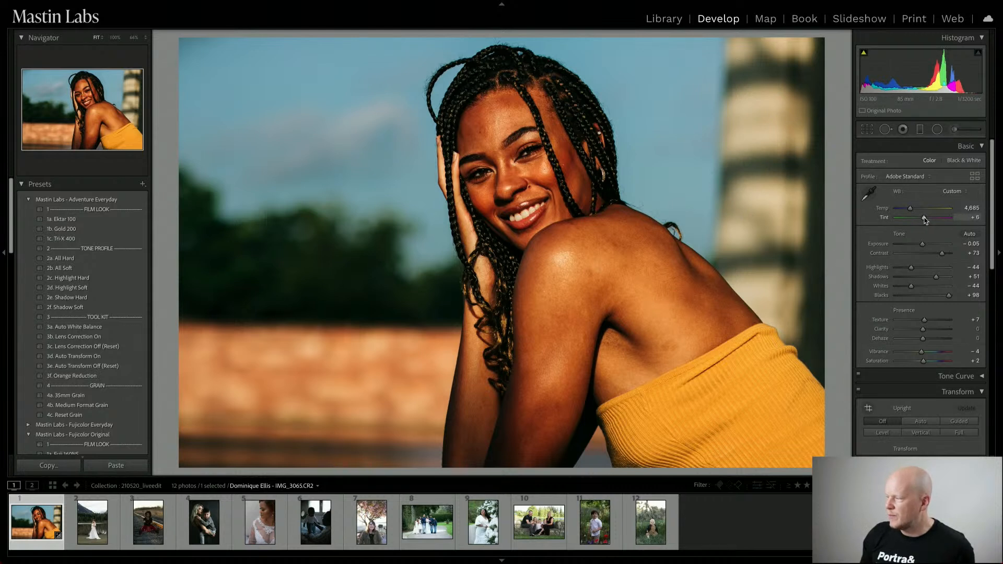
{"action": "left_click_drag", "start_coordinate": [923, 217], "coordinate": [925, 219]}
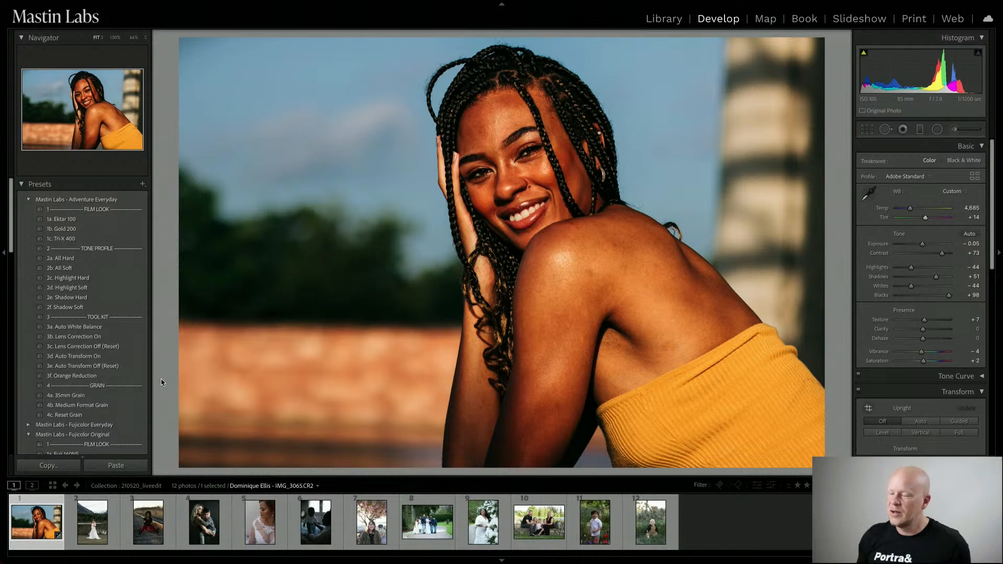
Apply the 3f. Orange Reduction preset to the portrait and compare before and after side by side.
{"action": "left_click", "coordinate": [121, 375]}
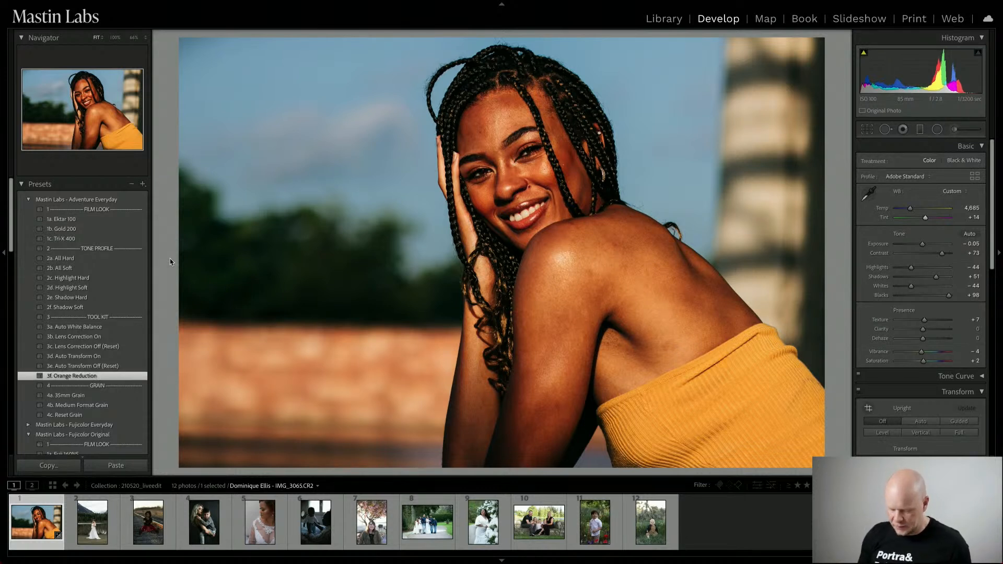
{"action": "key", "text": "y"}
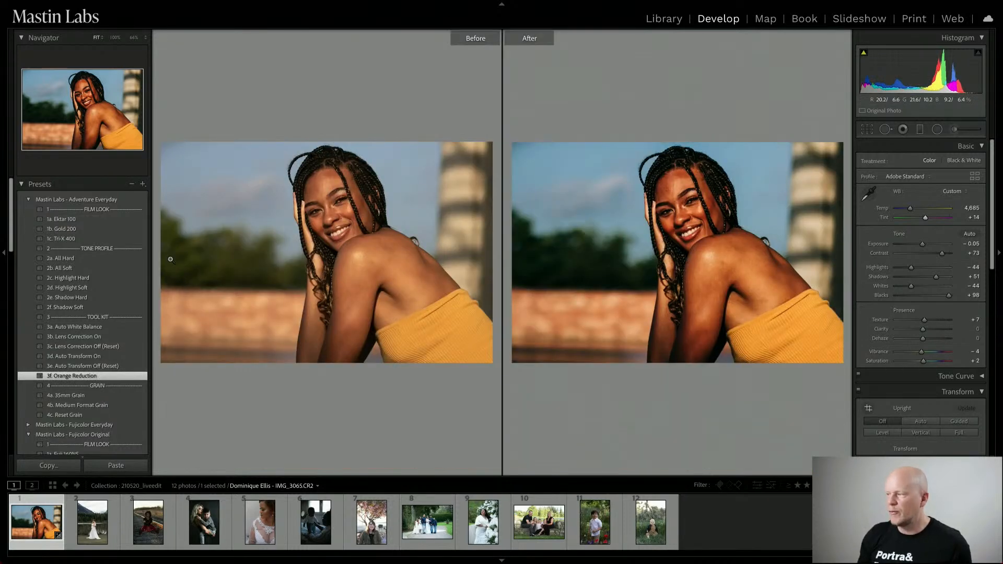
{"action": "key", "text": "y"}
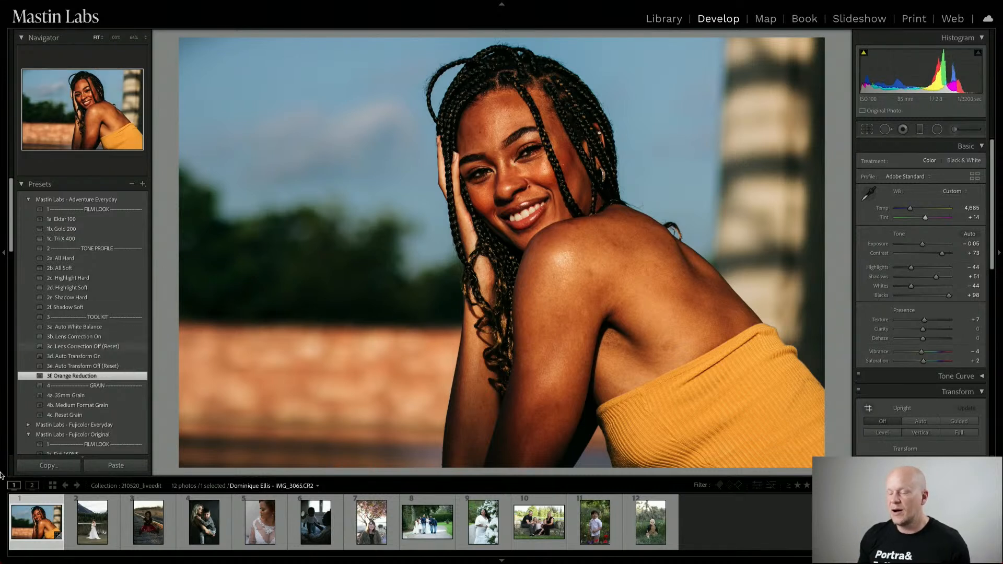
Create a virtual copy of the edited portrait with its develop settings reset, and compare it with the Ektar 100 edit.
{"action": "right_click", "coordinate": [33, 523]}
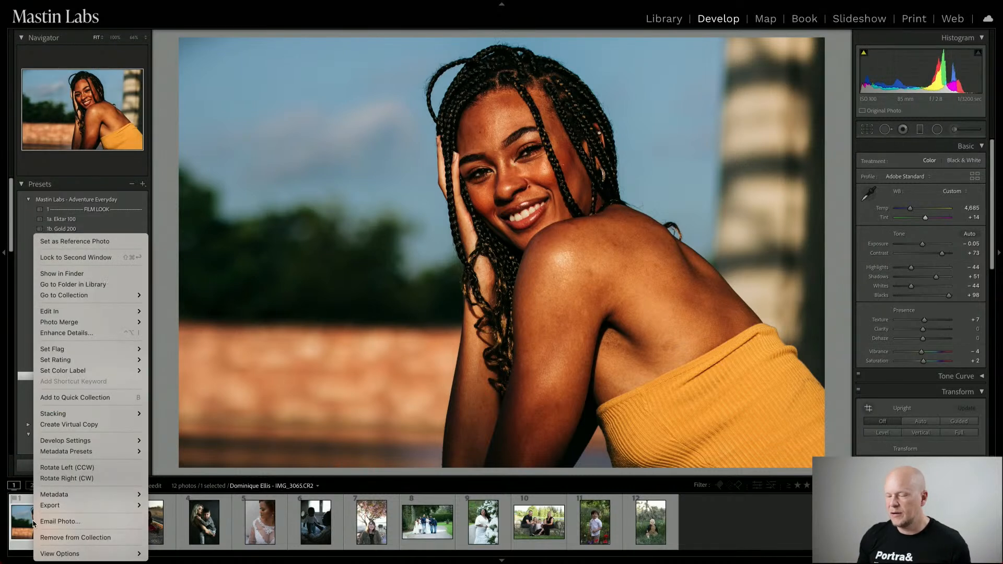
{"action": "left_click", "coordinate": [76, 425]}
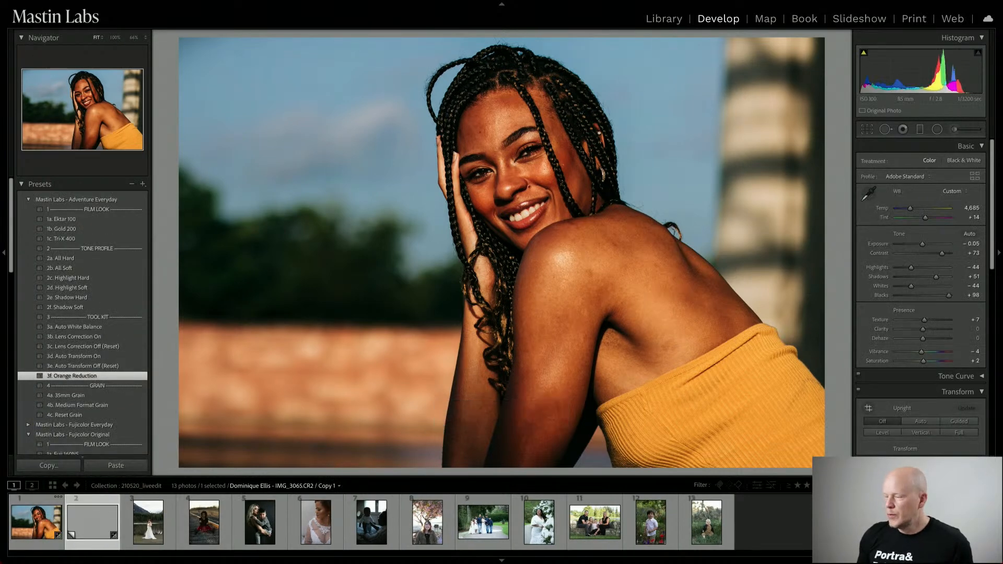
{"action": "key", "text": "shift+super+r"}
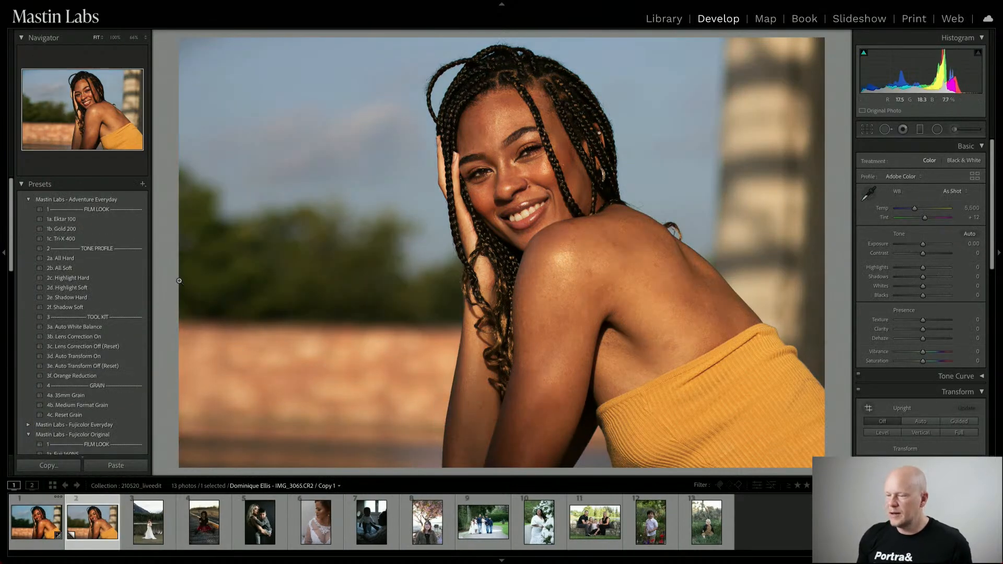
{"action": "key", "text": "Left"}
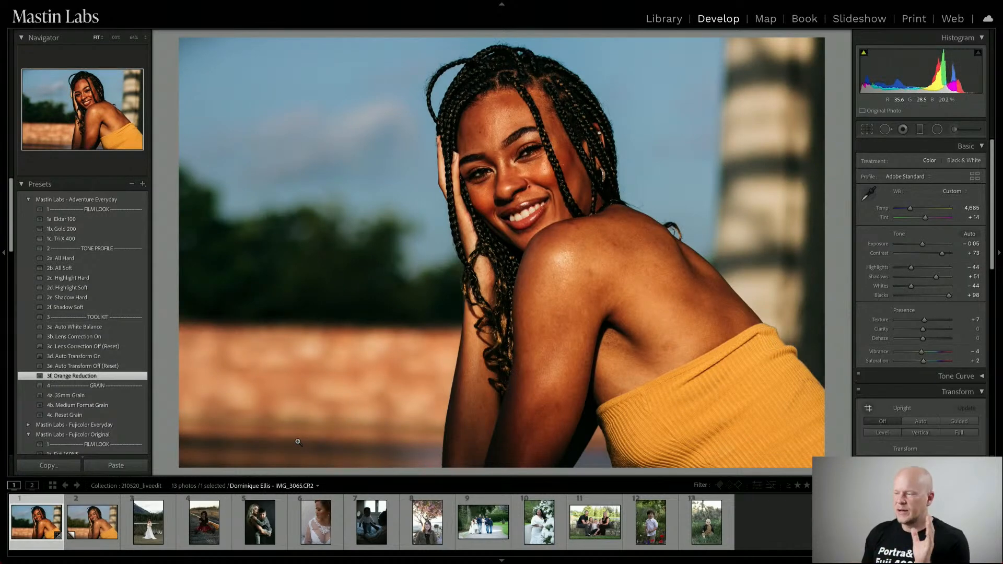
{"action": "key", "text": "Right"}
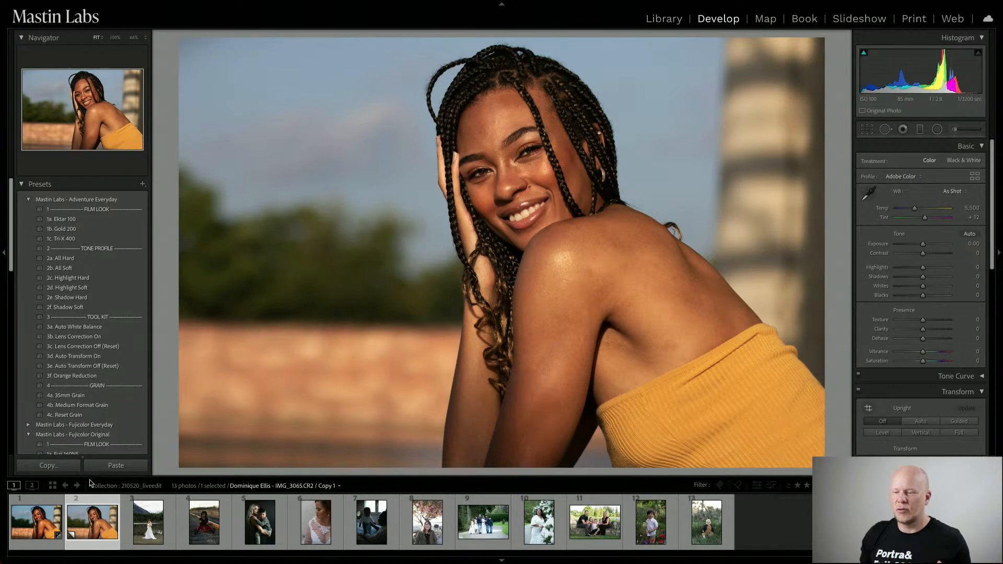
Apply the Fujicolor Original preset 1b. Fuji 400H to the virtual copy and set Temp to 5,931, Tint to +16 and Exposure to 0.00.
{"action": "left_click", "coordinate": [30, 200]}
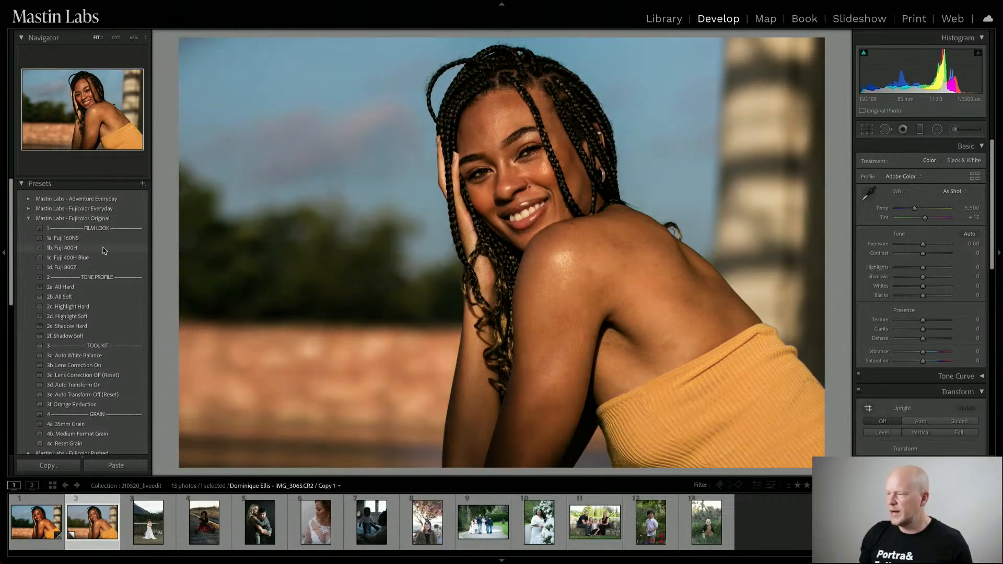
{"action": "left_click", "coordinate": [110, 248]}
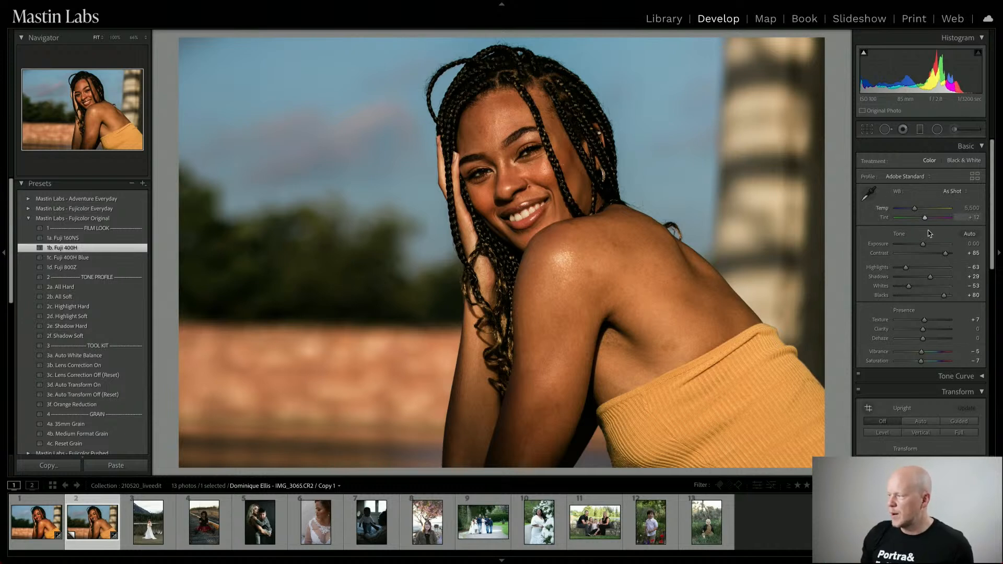
{"action": "left_click_drag", "start_coordinate": [923, 244], "coordinate": [921, 245]}
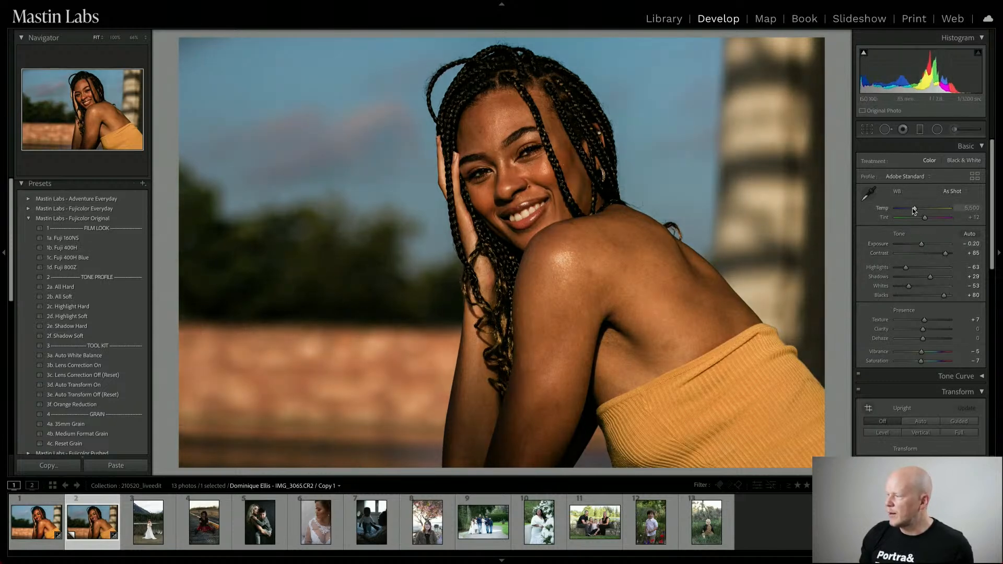
{"action": "left_click_drag", "start_coordinate": [915, 210], "coordinate": [917, 211]}
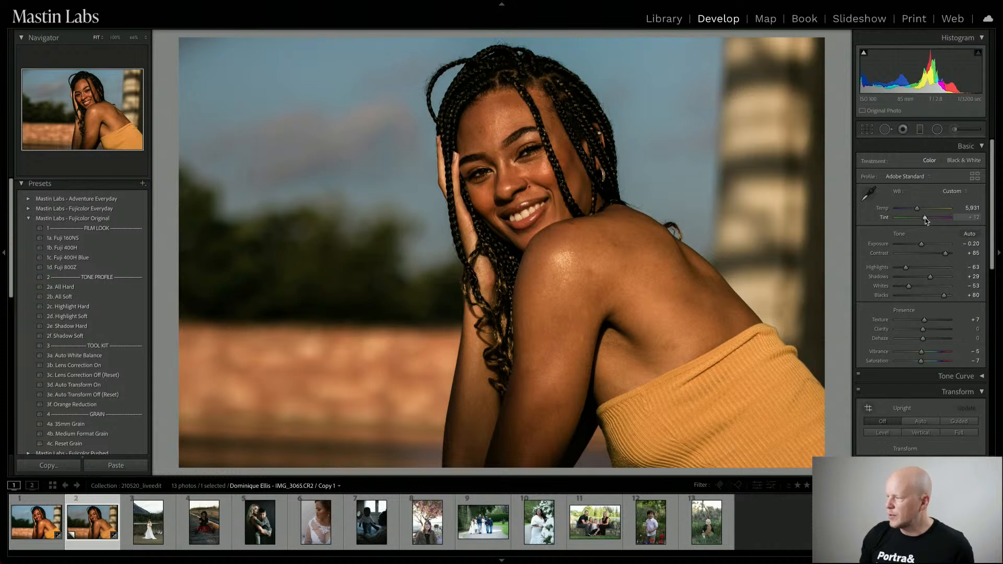
{"action": "left_click_drag", "start_coordinate": [925, 218], "coordinate": [925, 218]}
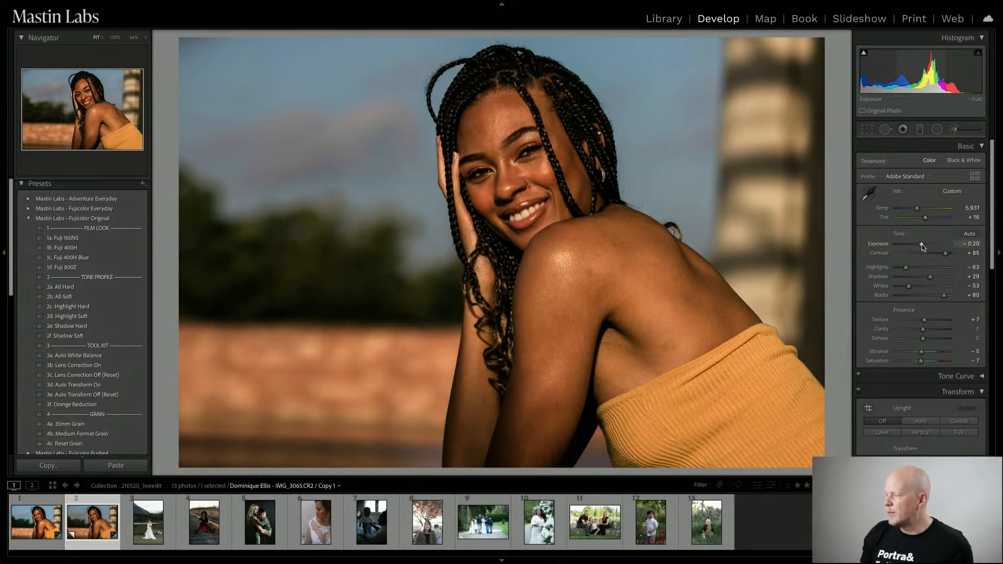
{"action": "double_click", "coordinate": [922, 244]}
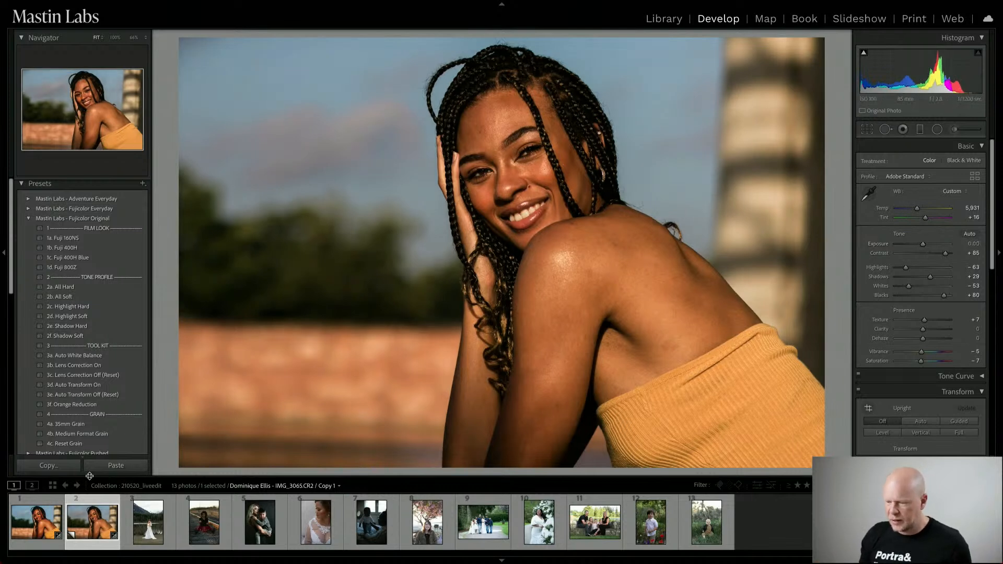
Compare the Ektar 100 and Fuji 400H versions of the portrait side by side.
{"action": "left_click", "coordinate": [36, 522], "text": "ctrl"}
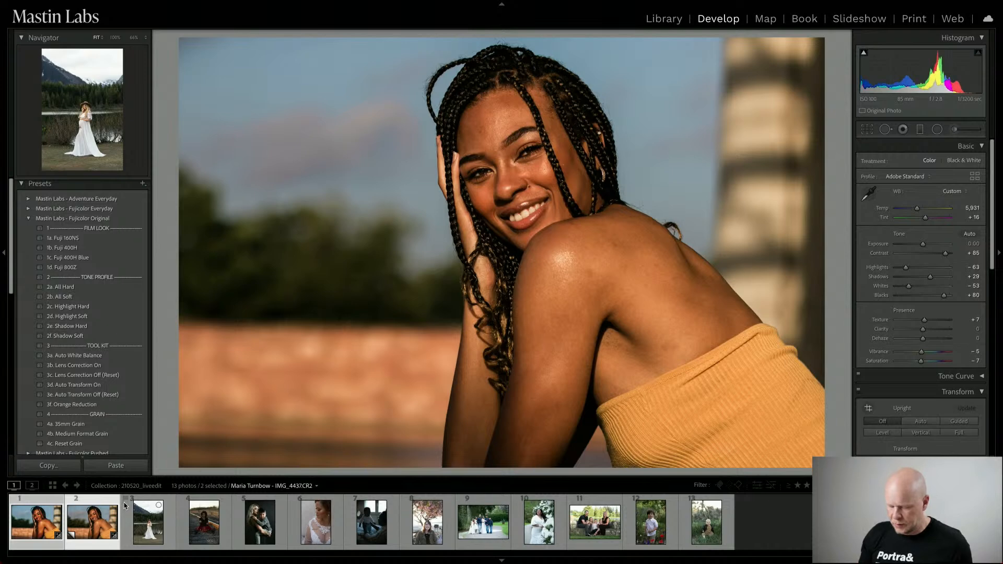
{"action": "key", "text": "c"}
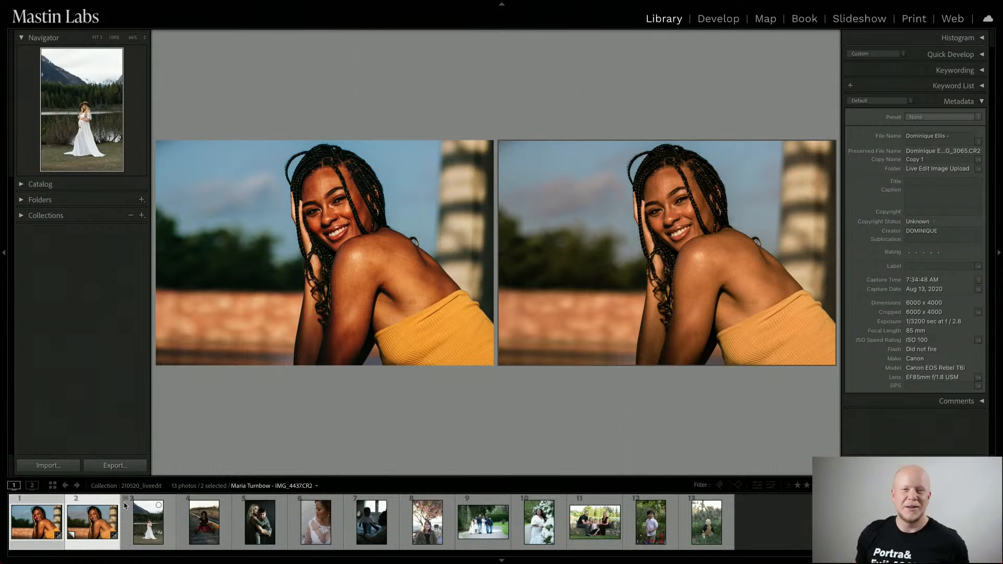
Open the lakeside maternity photo in the Develop module and inspect the snowy mountains and the woman at 100% zoom.
{"action": "left_click", "coordinate": [155, 531]}
{"action": "key", "text": "d"}
{"action": "left_click", "coordinate": [157, 529]}
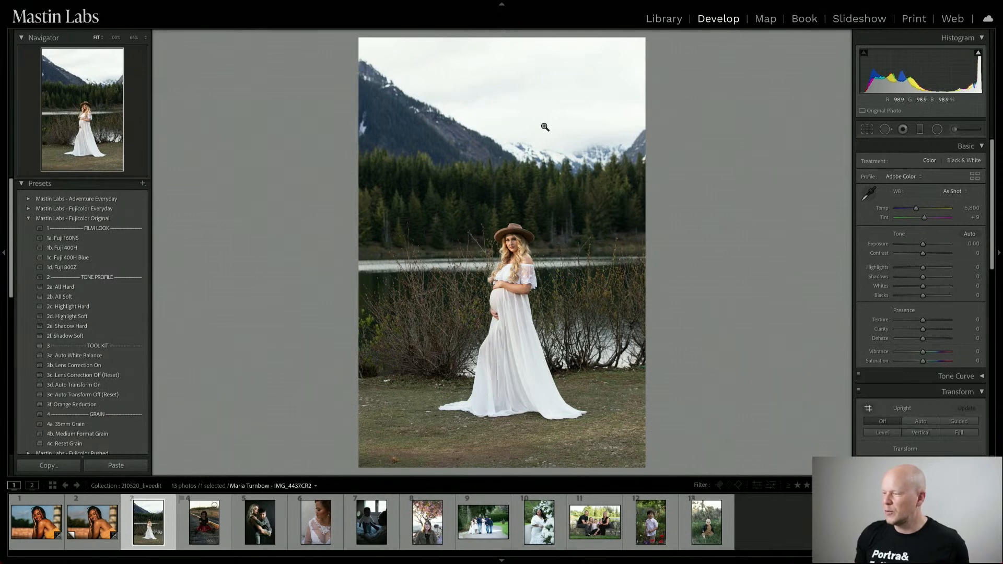
{"action": "left_click", "coordinate": [564, 155]}
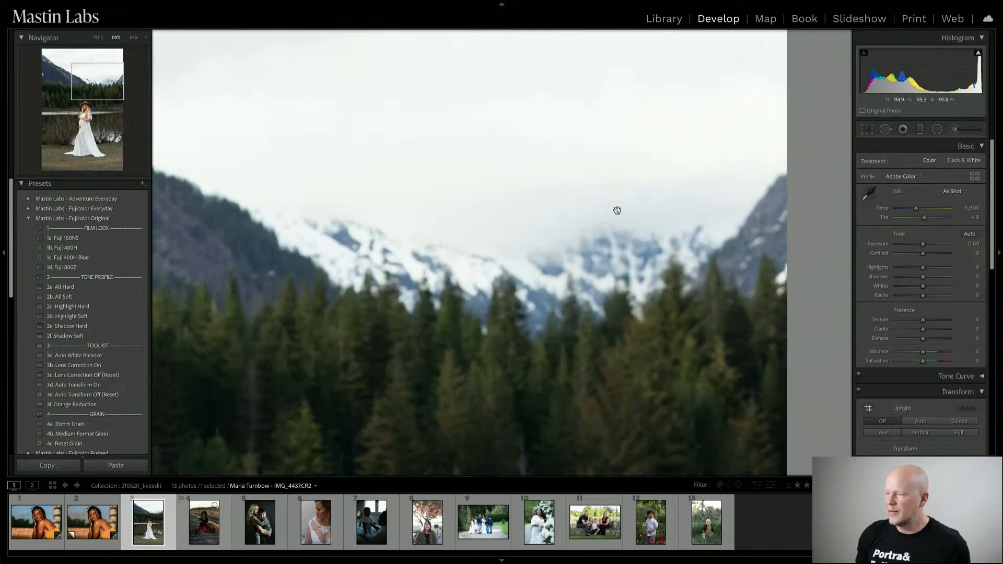
{"action": "left_click", "coordinate": [430, 289]}
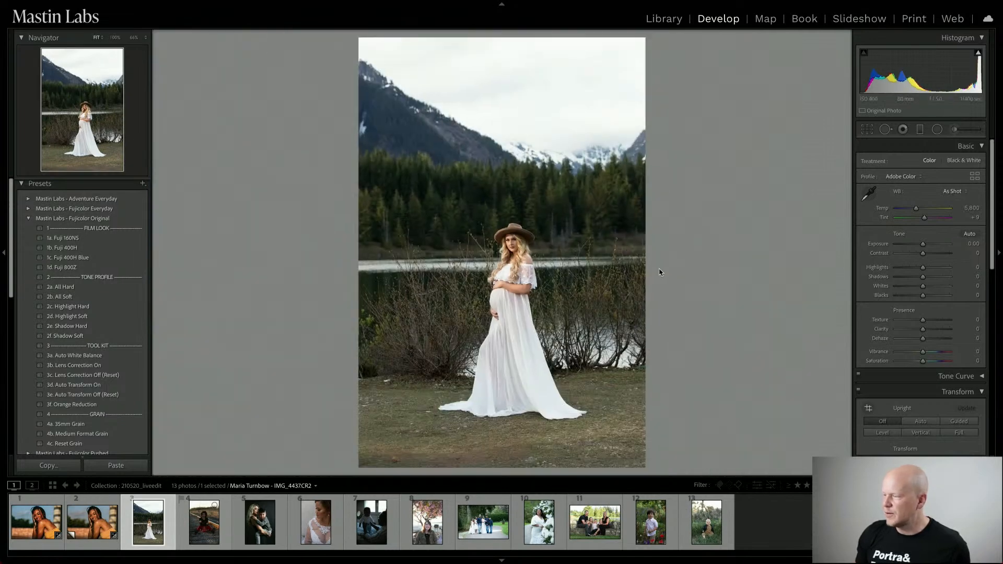
{"action": "left_click", "coordinate": [505, 273]}
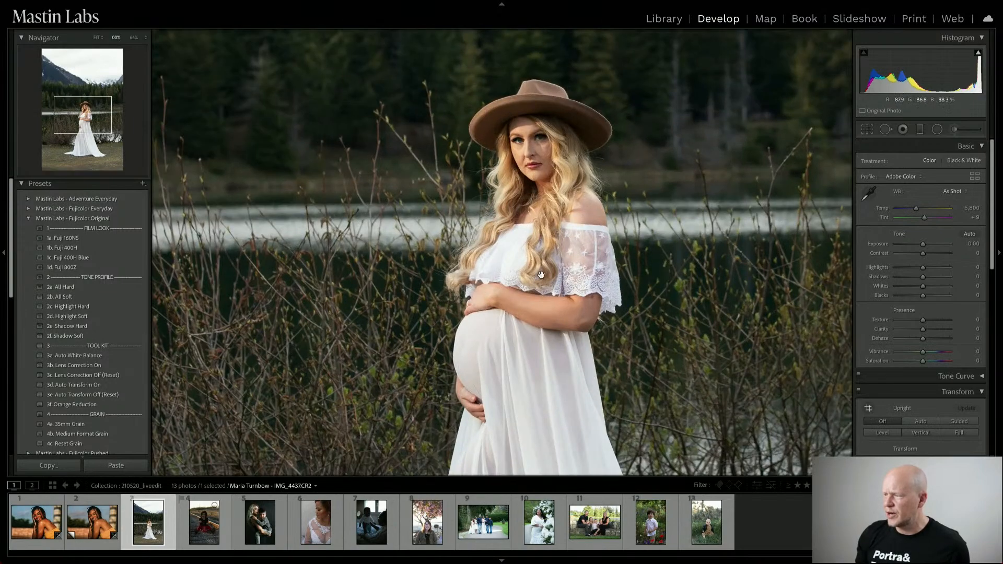
{"action": "left_click", "coordinate": [560, 263]}
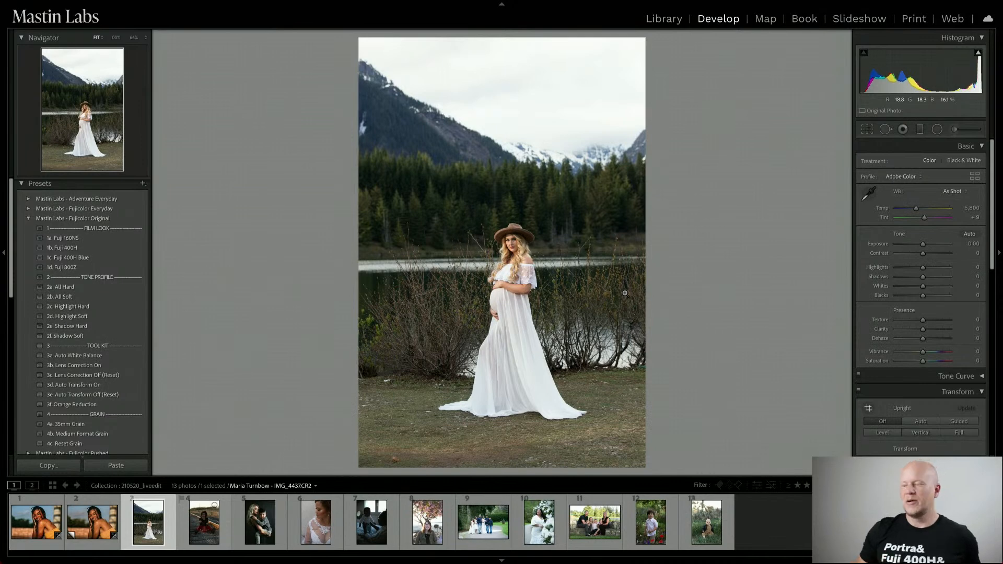
Apply the Portra Original preset 1c. Portra 800 to the lakeside photo and set Exposure to -0.20 and Temp to 6,638.
{"action": "left_click", "coordinate": [28, 218]}
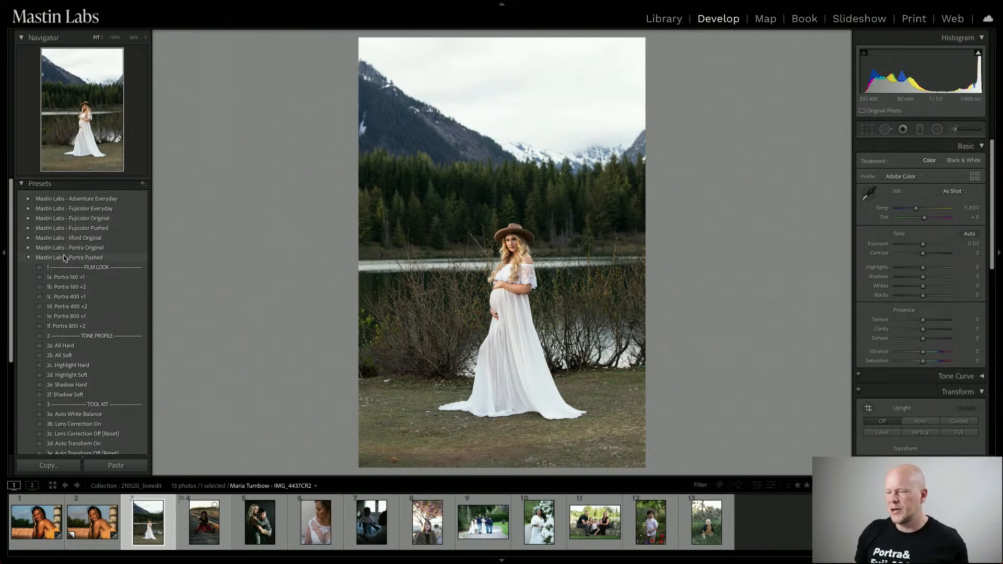
{"action": "left_click", "coordinate": [28, 257]}
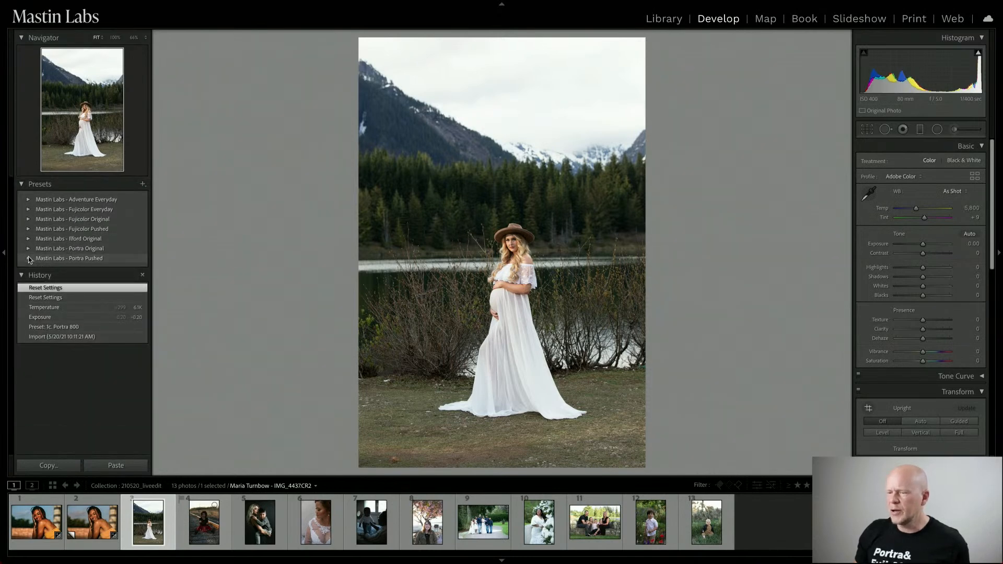
{"action": "left_click", "coordinate": [28, 248]}
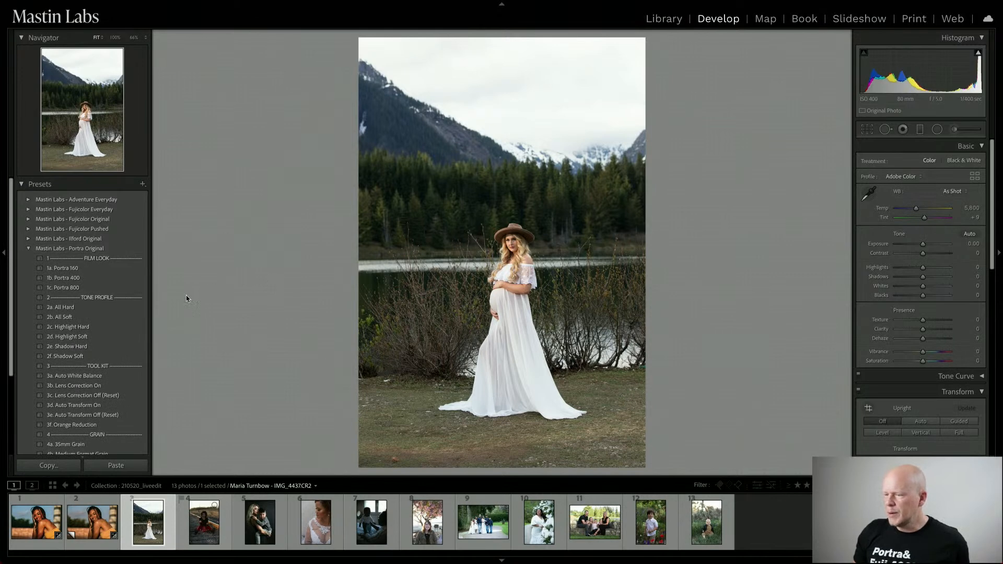
{"action": "left_click", "coordinate": [104, 288]}
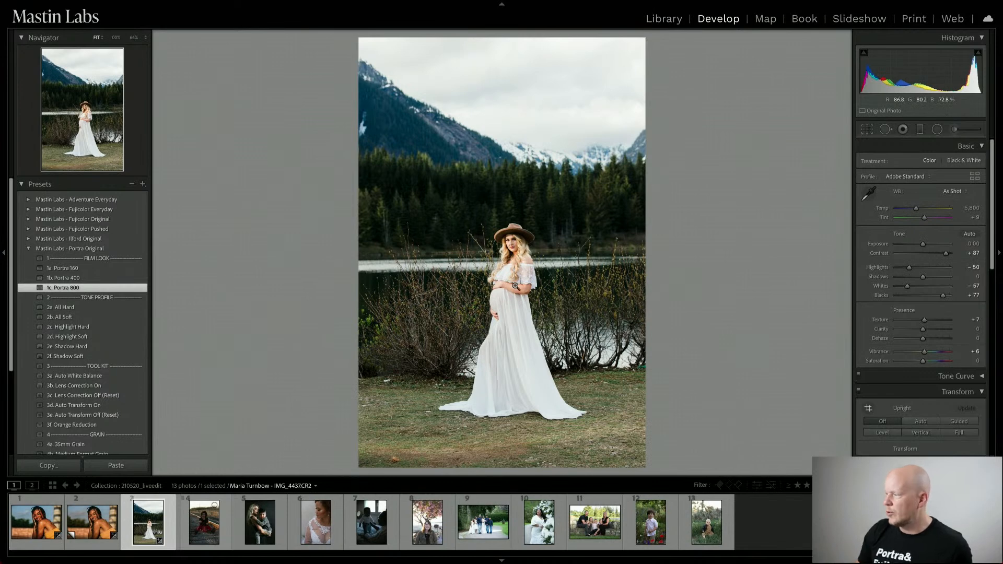
{"action": "left_click_drag", "start_coordinate": [923, 246], "coordinate": [921, 246]}
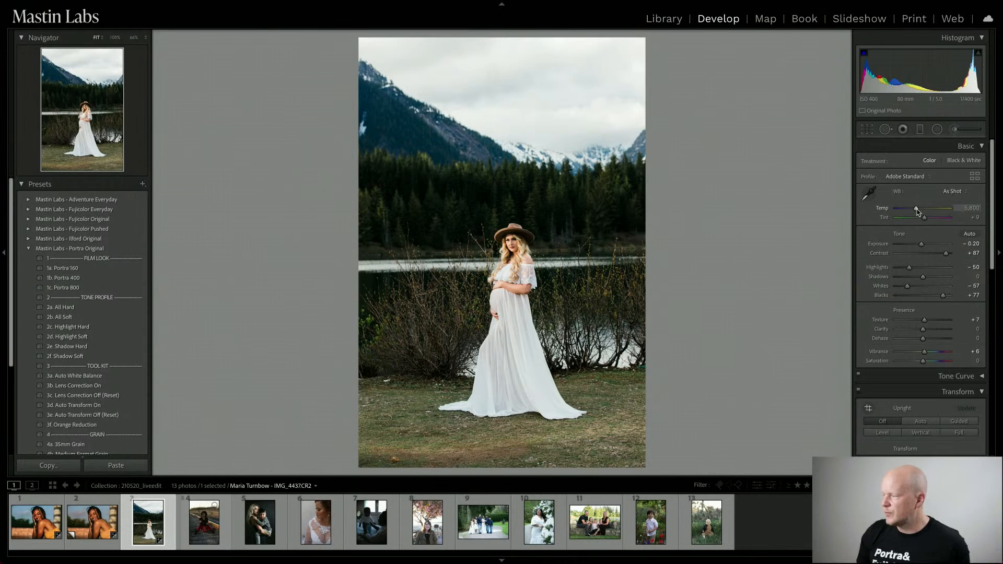
{"action": "left_click_drag", "start_coordinate": [916, 210], "coordinate": [921, 208]}
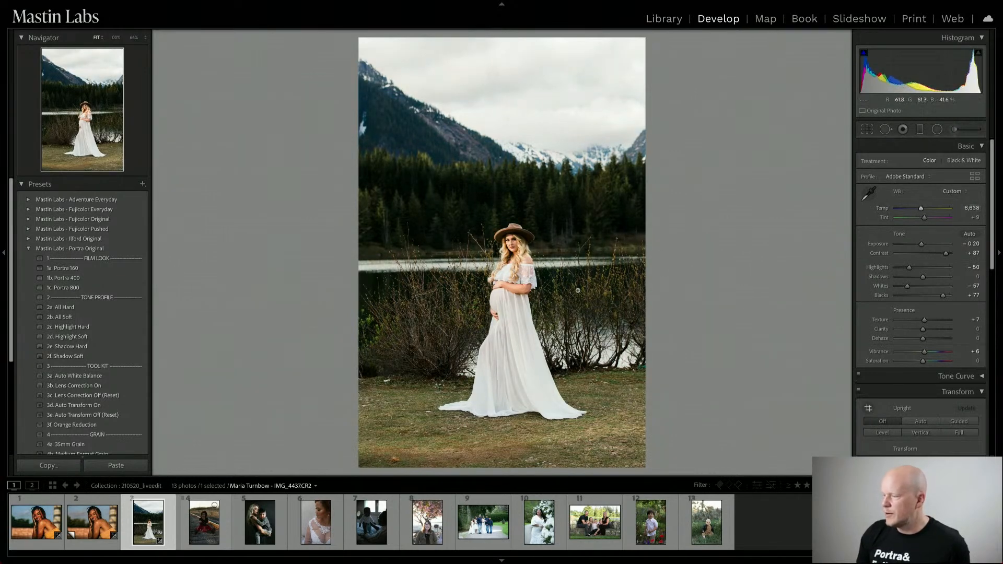
Inspect the woman's skin, the white dress, the trees and the snowy mountains at 100% zoom to judge the white balance.
{"action": "left_click", "coordinate": [520, 258]}
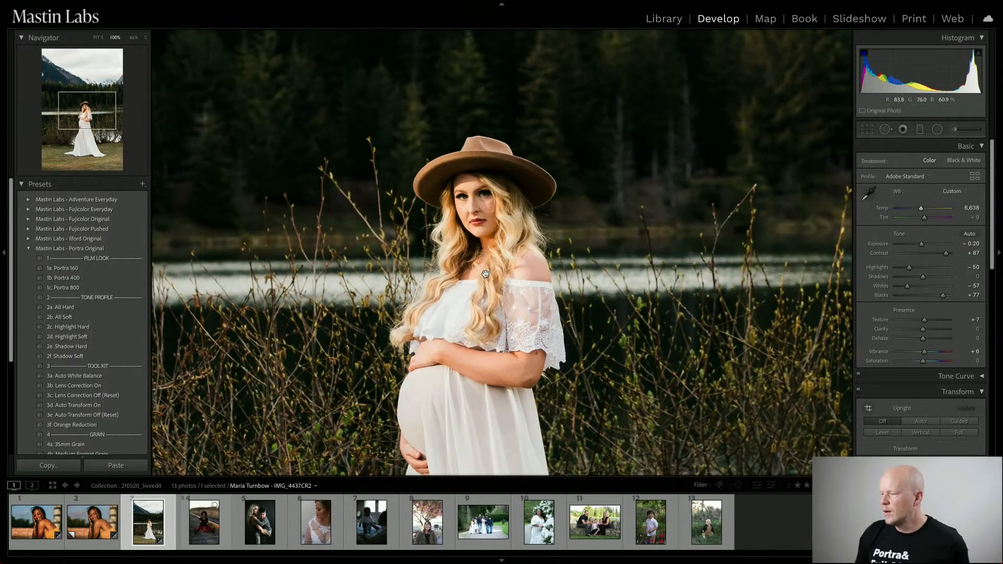
{"action": "left_click", "coordinate": [630, 267]}
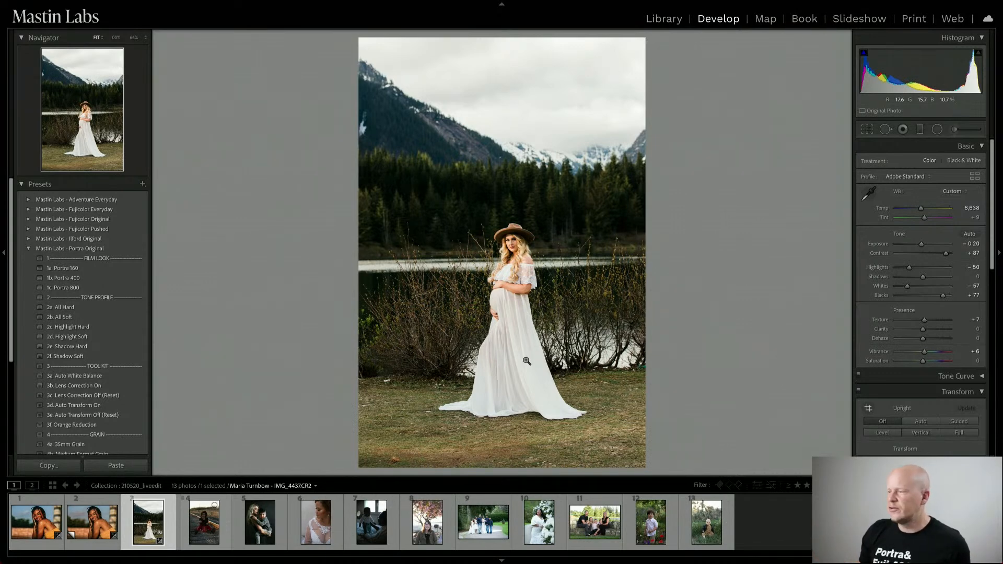
{"action": "left_click", "coordinate": [460, 137]}
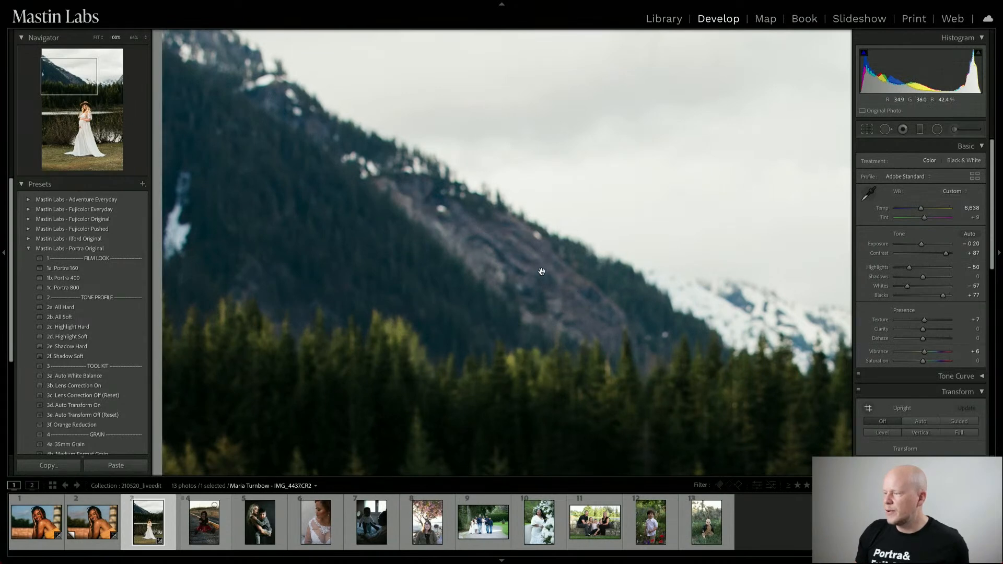
{"action": "left_click", "coordinate": [603, 347]}
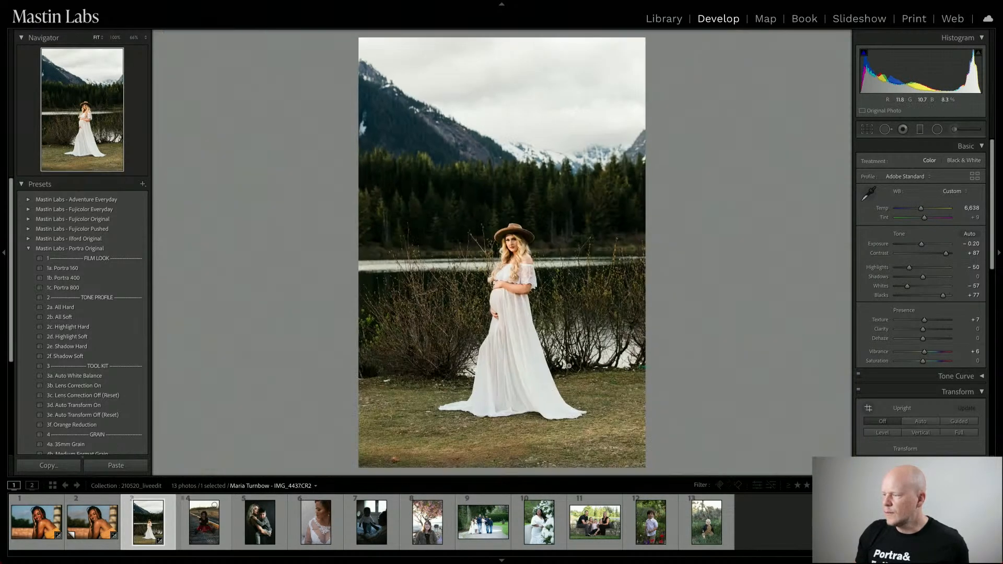
{"action": "left_click", "coordinate": [513, 330]}
{"action": "left_click_drag", "start_coordinate": [510, 235], "coordinate": [475, 172]}
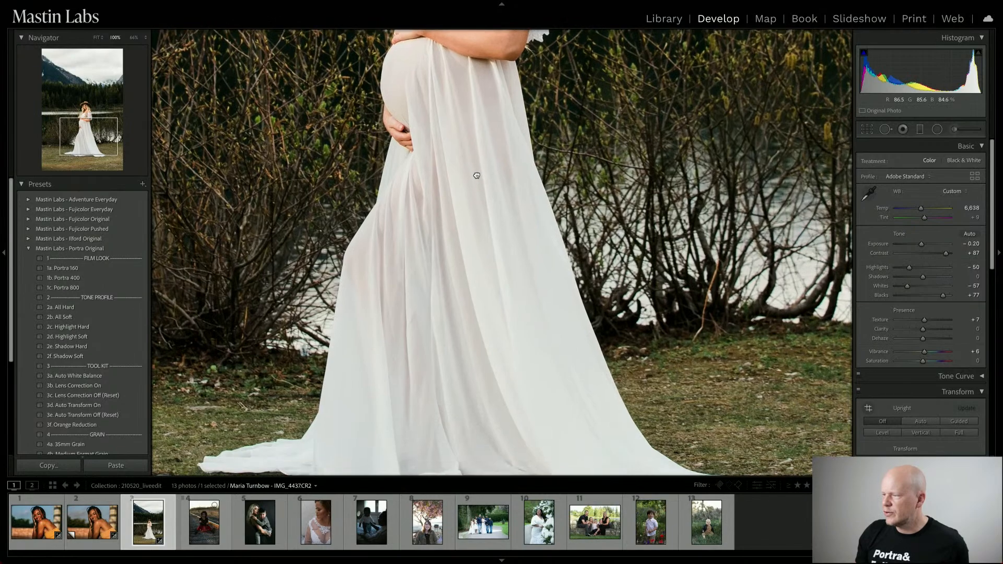
{"action": "left_click_drag", "start_coordinate": [442, 218], "coordinate": [464, 359]}
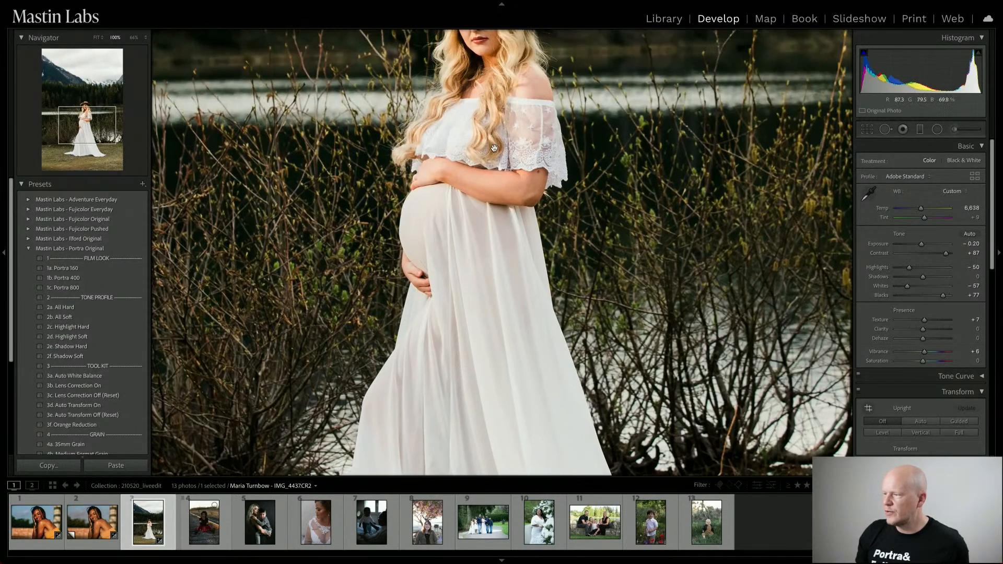
{"action": "left_click_drag", "start_coordinate": [524, 318], "coordinate": [400, 166]}
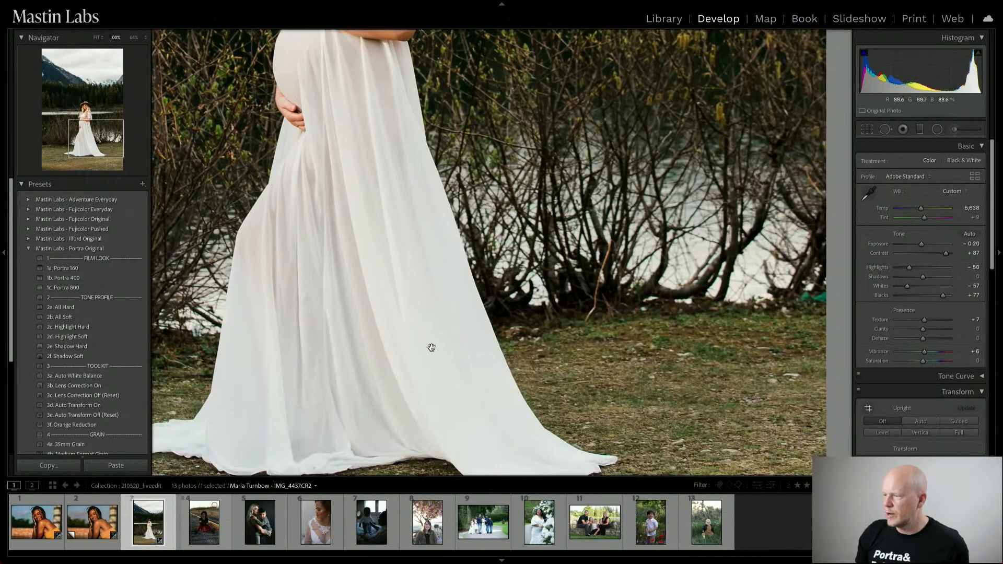
{"action": "left_click_drag", "start_coordinate": [429, 344], "coordinate": [422, 257]}
{"action": "left_click_drag", "start_coordinate": [287, 277], "coordinate": [516, 220]}
{"action": "left_click_drag", "start_coordinate": [452, 305], "coordinate": [530, 197]}
{"action": "left_click_drag", "start_coordinate": [316, 192], "coordinate": [421, 464]}
{"action": "left_click_drag", "start_coordinate": [496, 170], "coordinate": [481, 362]}
{"action": "left_click_drag", "start_coordinate": [539, 267], "coordinate": [409, 221]}
{"action": "left_click_drag", "start_coordinate": [643, 196], "coordinate": [430, 296]}
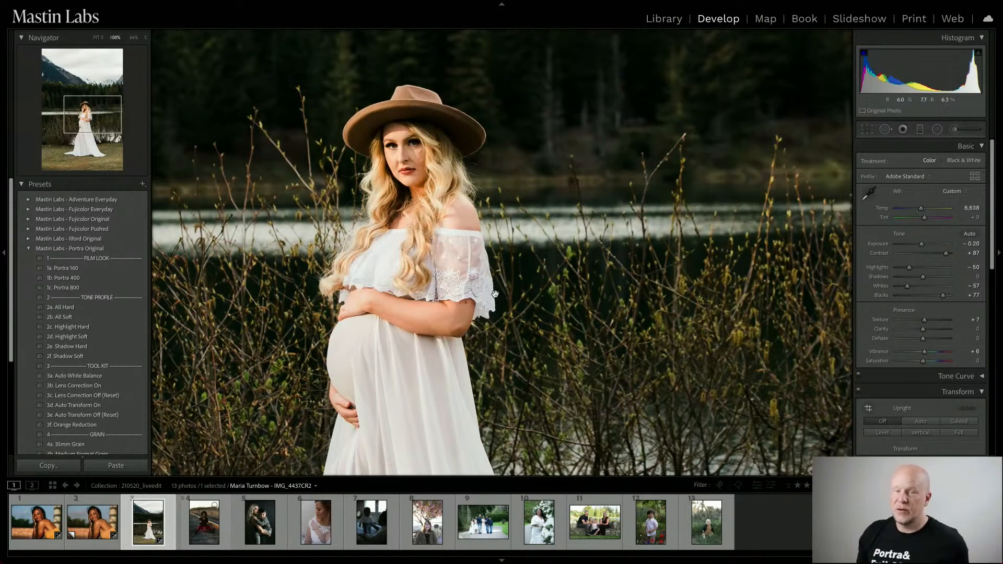
{"action": "left_click_drag", "start_coordinate": [426, 377], "coordinate": [456, 260]}
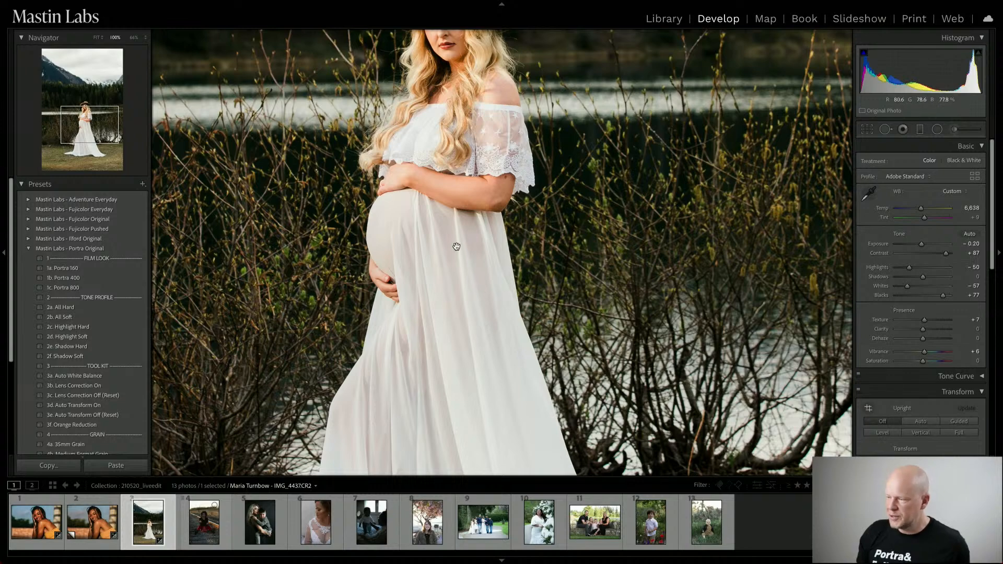
{"action": "left_click_drag", "start_coordinate": [448, 238], "coordinate": [468, 397]}
{"action": "left_click_drag", "start_coordinate": [411, 156], "coordinate": [427, 346]}
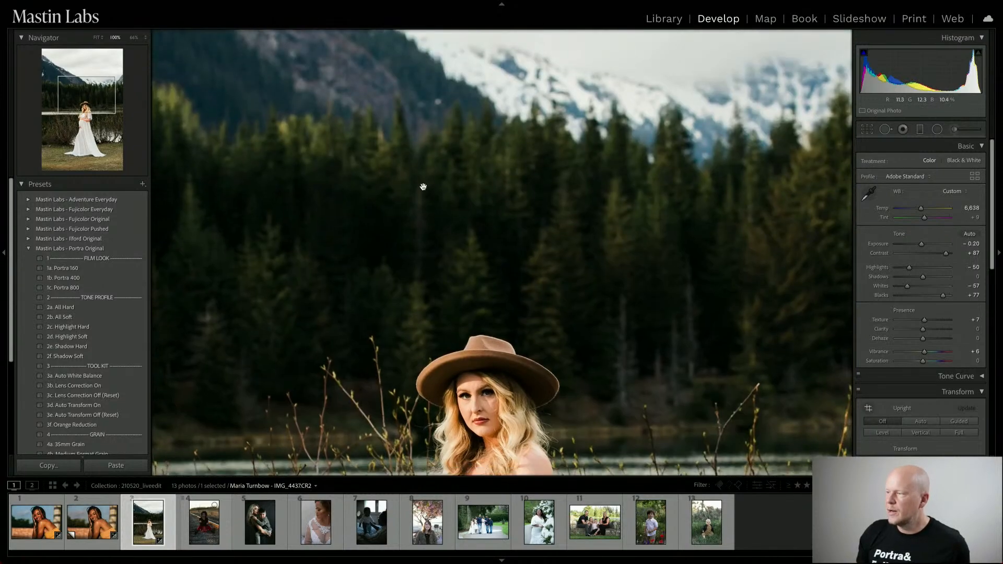
{"action": "left_click_drag", "start_coordinate": [380, 99], "coordinate": [412, 230]}
{"action": "left_click_drag", "start_coordinate": [479, 351], "coordinate": [452, 354]}
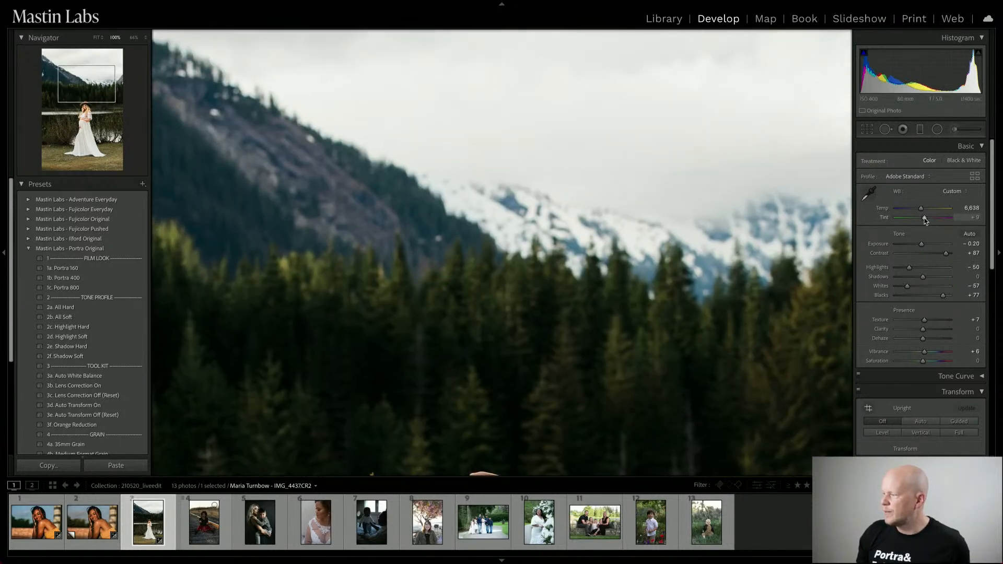
Set Tint to +3 and compare the mountains and sky with and without the tint change.
{"action": "left_click_drag", "start_coordinate": [923, 217], "coordinate": [922, 218]}
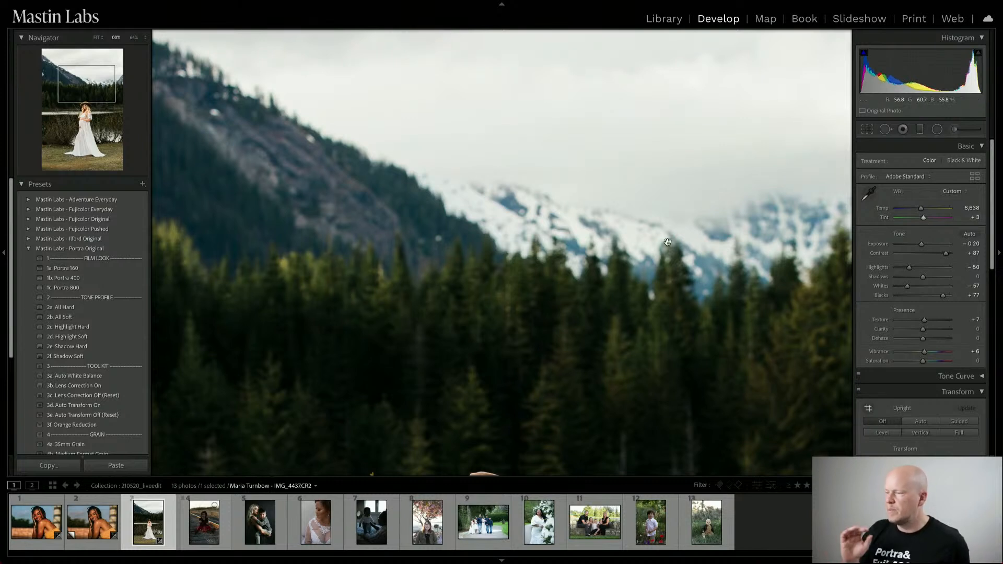
{"action": "key", "text": "ctrl+z"}
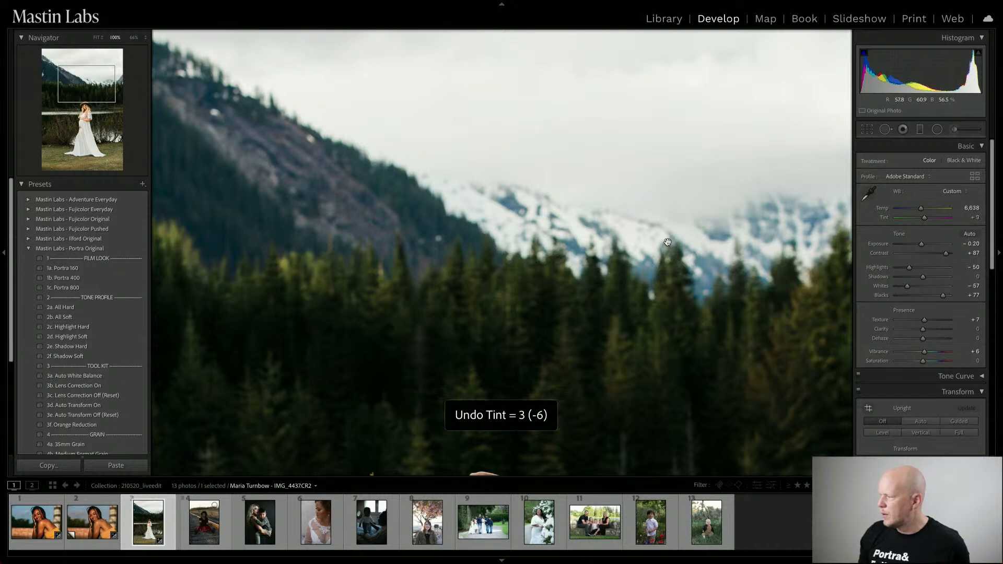
{"action": "key", "text": "ctrl+y"}
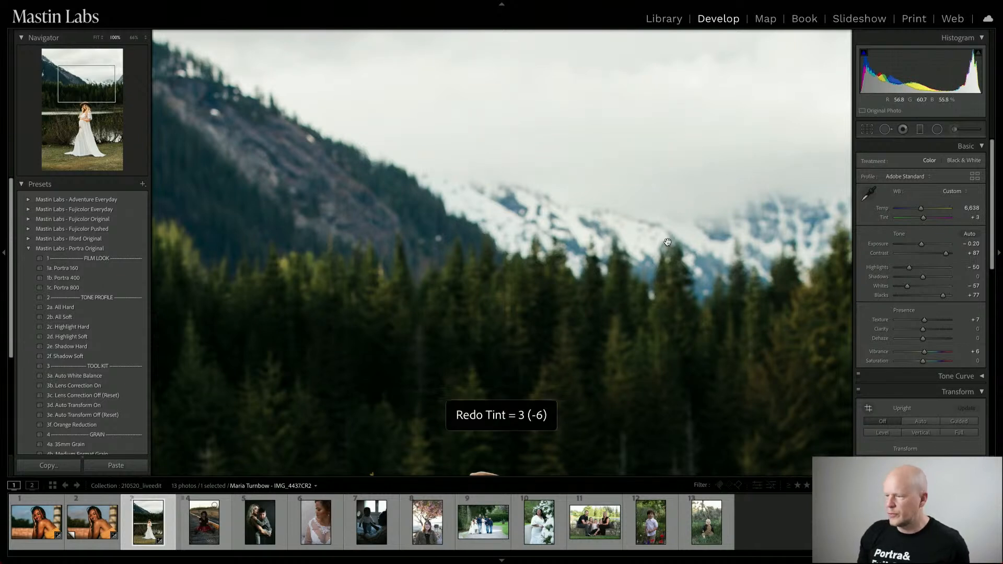
{"action": "left_click_drag", "start_coordinate": [425, 212], "coordinate": [520, 239]}
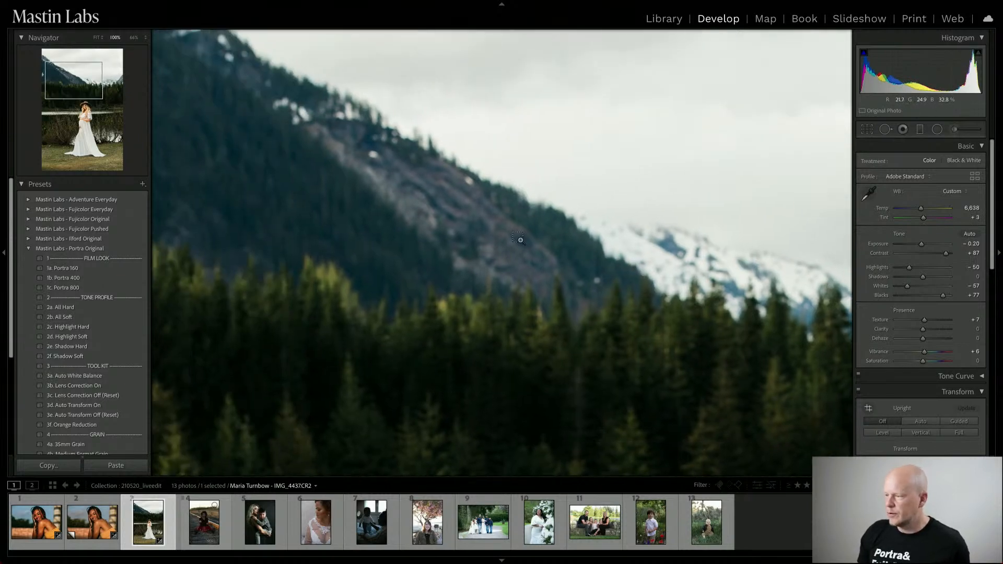
{"action": "key", "text": "ctrl+z"}
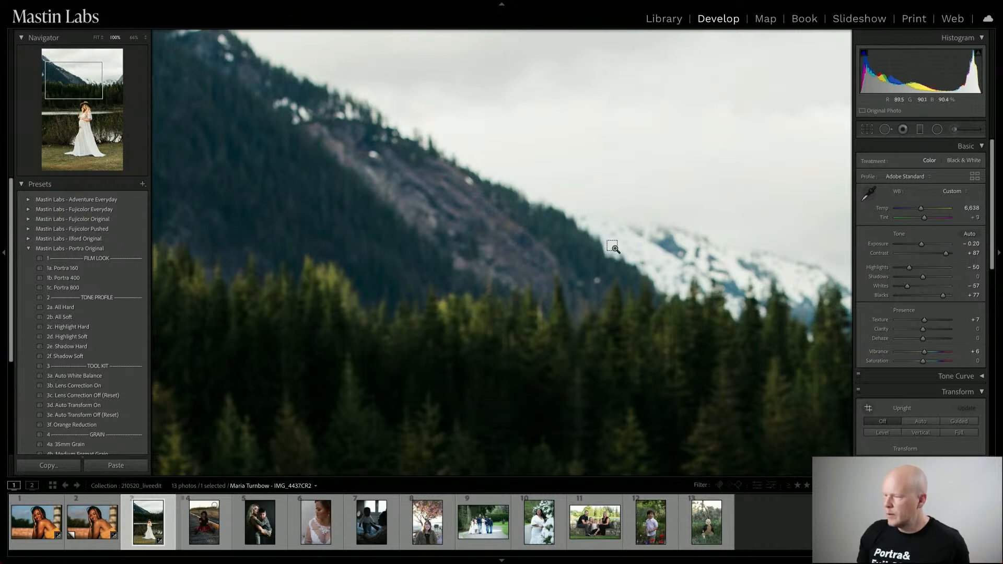
{"action": "key", "text": "ctrl+y"}
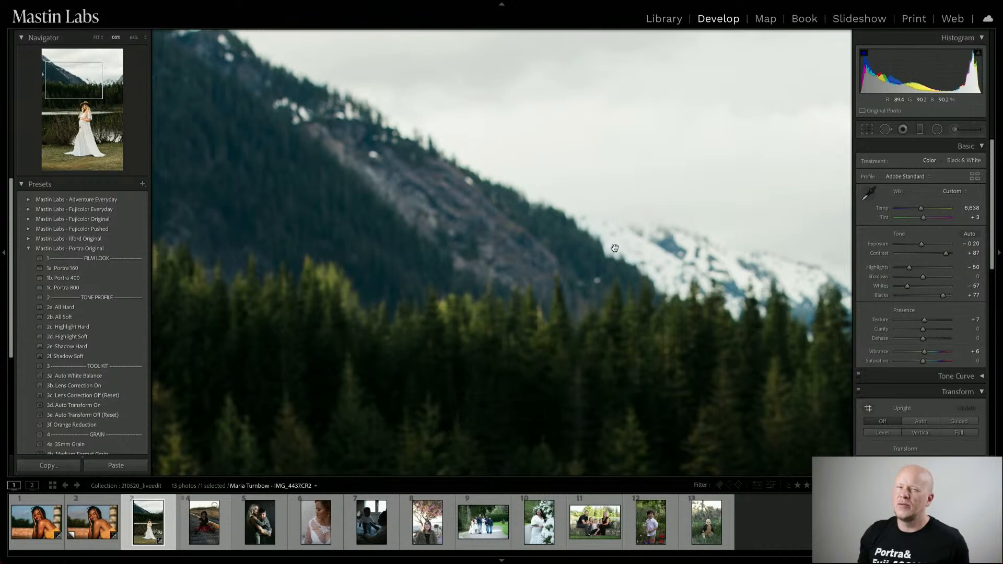
{"action": "left_click", "coordinate": [535, 250]}
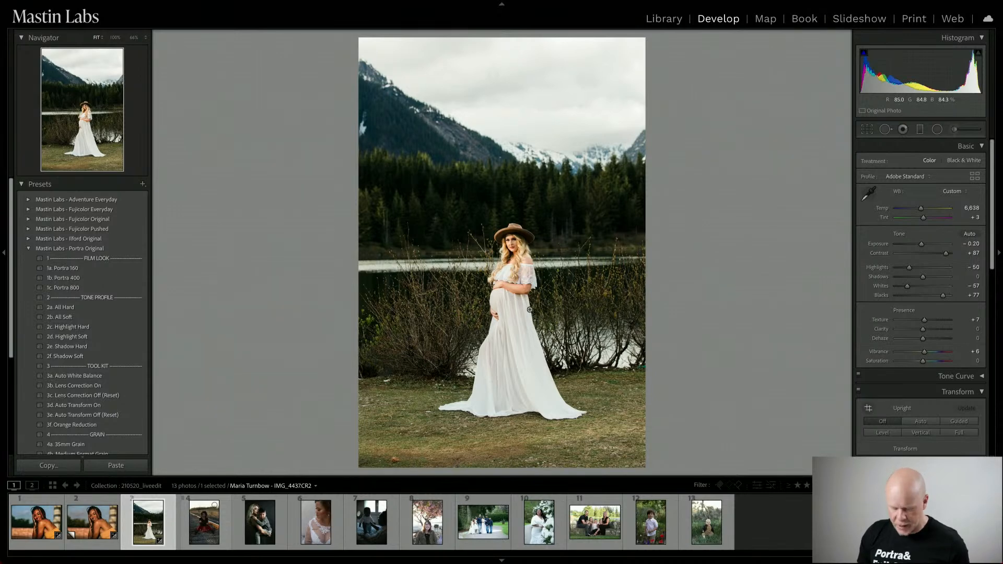
Compare the woman's skin tones at 100% zoom with and without the tint change.
{"action": "left_click", "coordinate": [525, 273]}
{"action": "left_click_drag", "start_coordinate": [510, 281], "coordinate": [530, 249]}
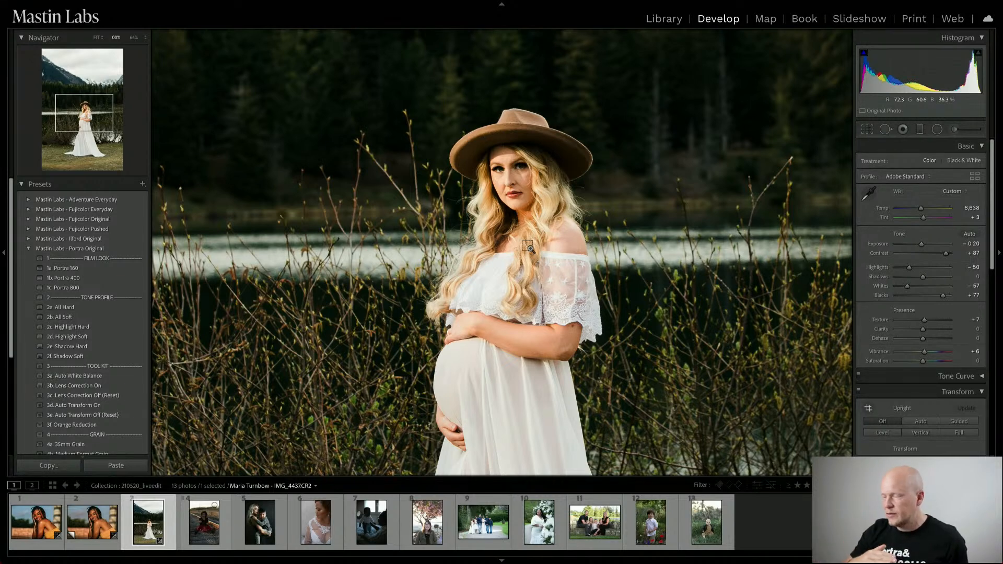
{"action": "key", "text": "ctrl+z"}
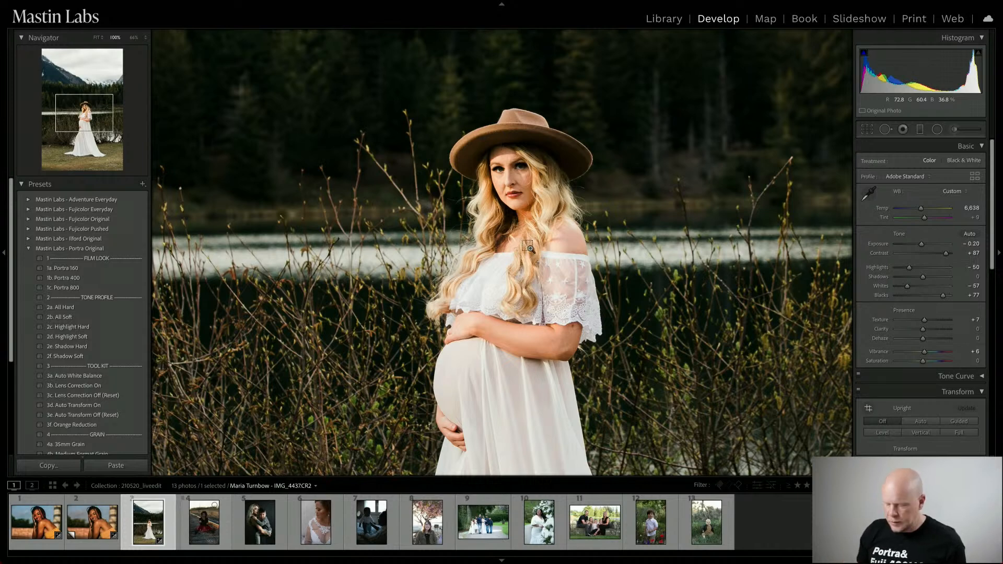
{"action": "key", "text": "ctrl+shift+z"}
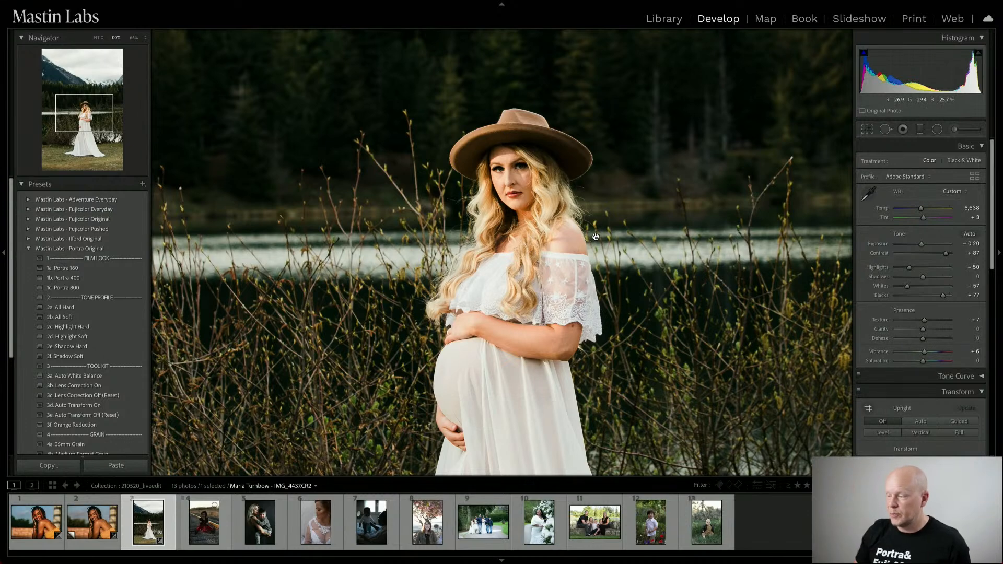
{"action": "left_click", "coordinate": [603, 275]}
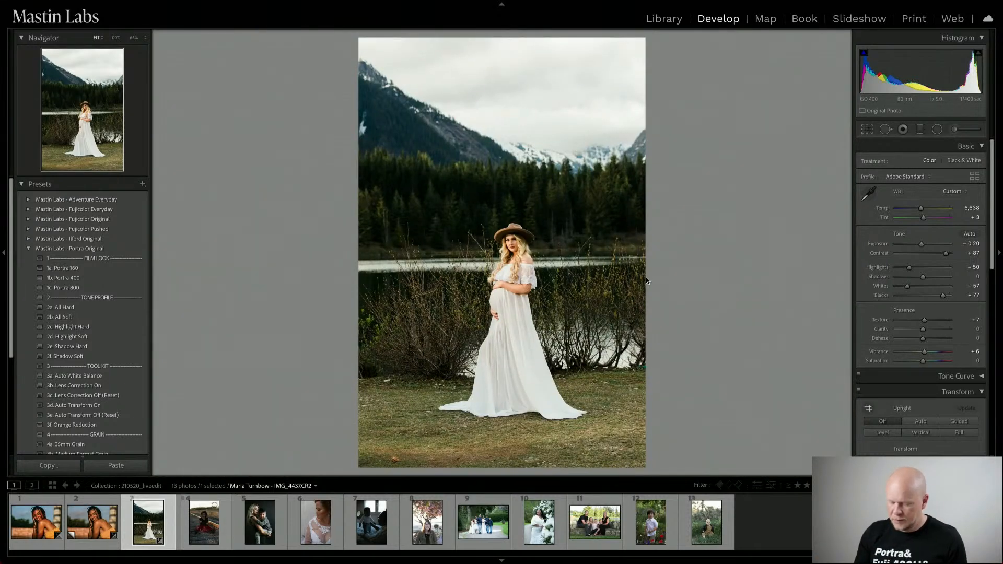
Compare the lakeside photo before and after the edits side by side, and apply the tone profile preset 2d. Highlight Soft.
{"action": "key", "text": "y"}
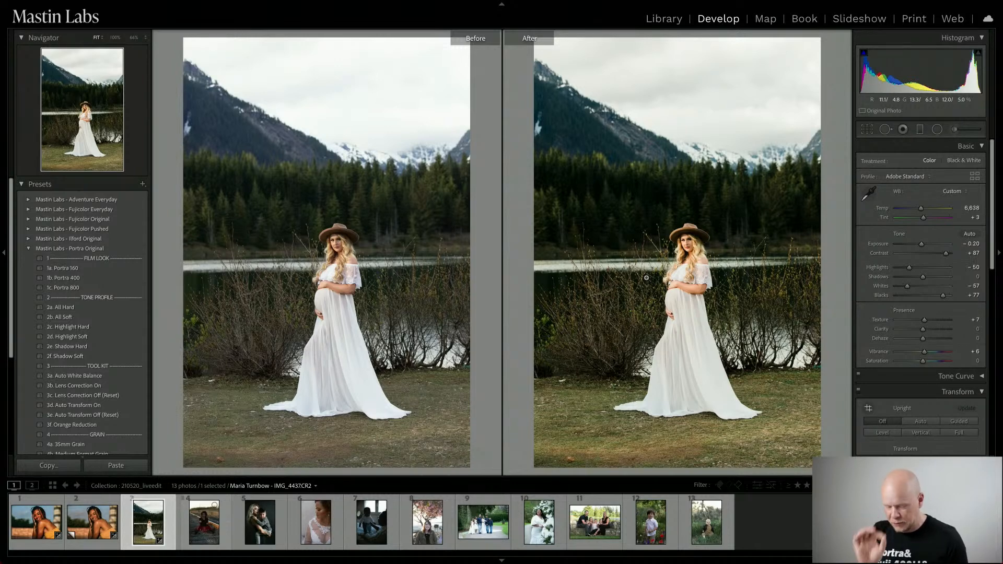
{"action": "key", "text": "y"}
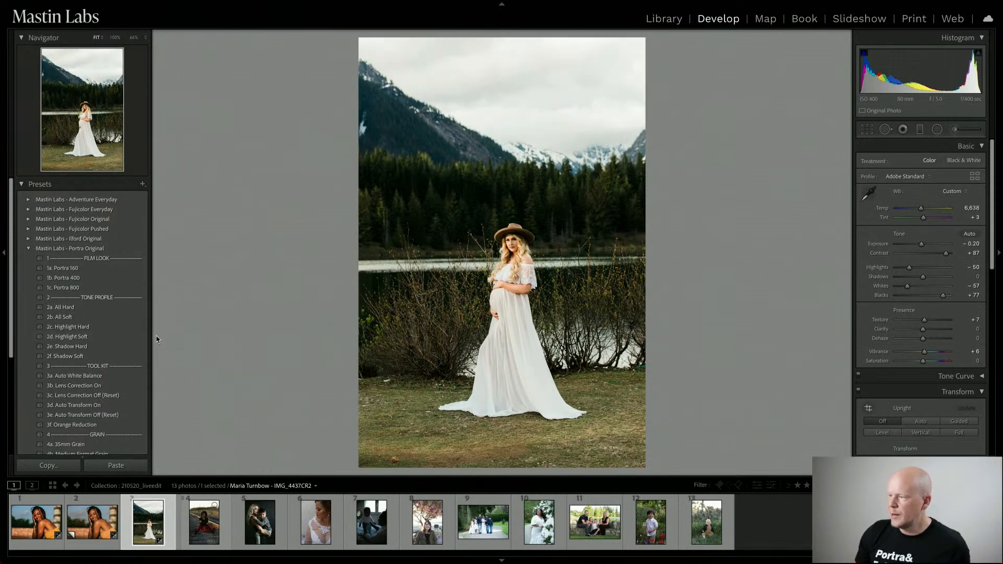
{"action": "left_click", "coordinate": [135, 339]}
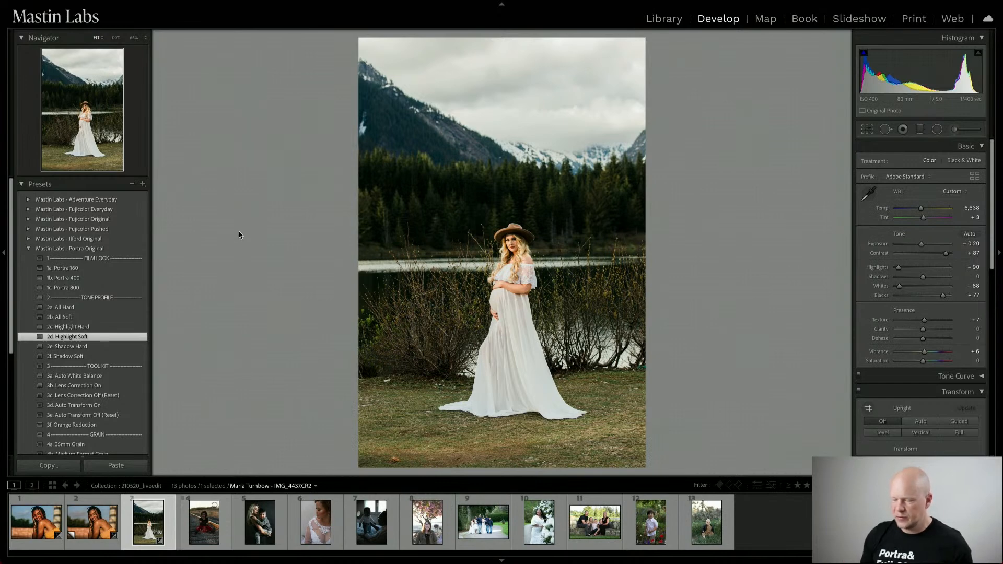
Create a virtual copy of the Portra 800 edit with its develop settings reset, and collapse the Portra Original preset group.
{"action": "right_click", "coordinate": [149, 524]}
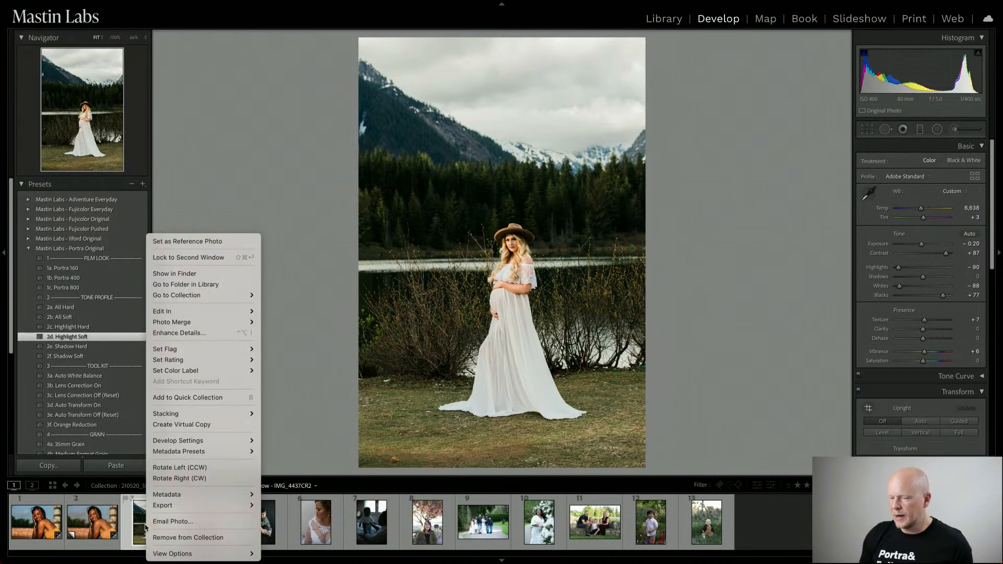
{"action": "left_click", "coordinate": [192, 425]}
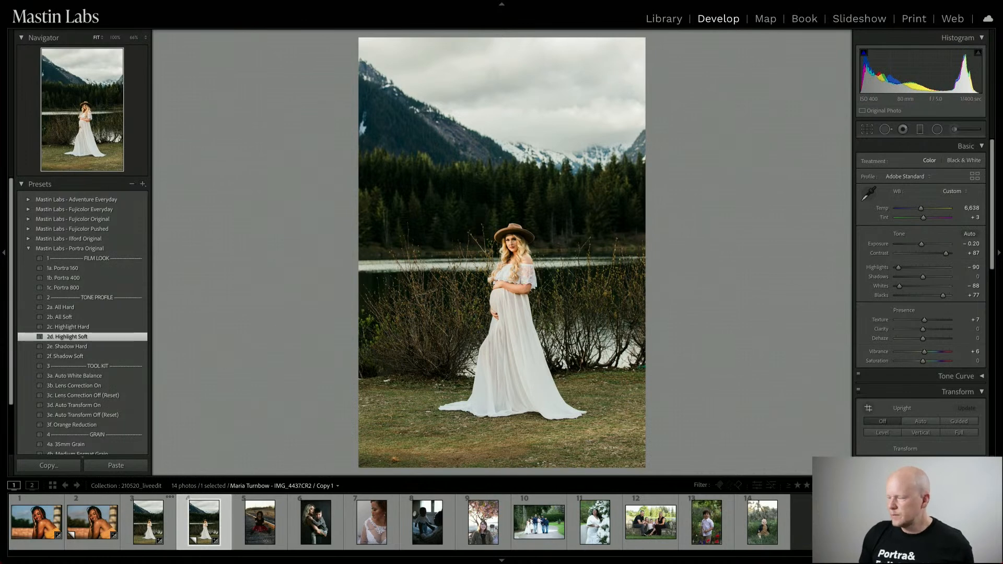
{"action": "key", "text": "ctrl+shift+r"}
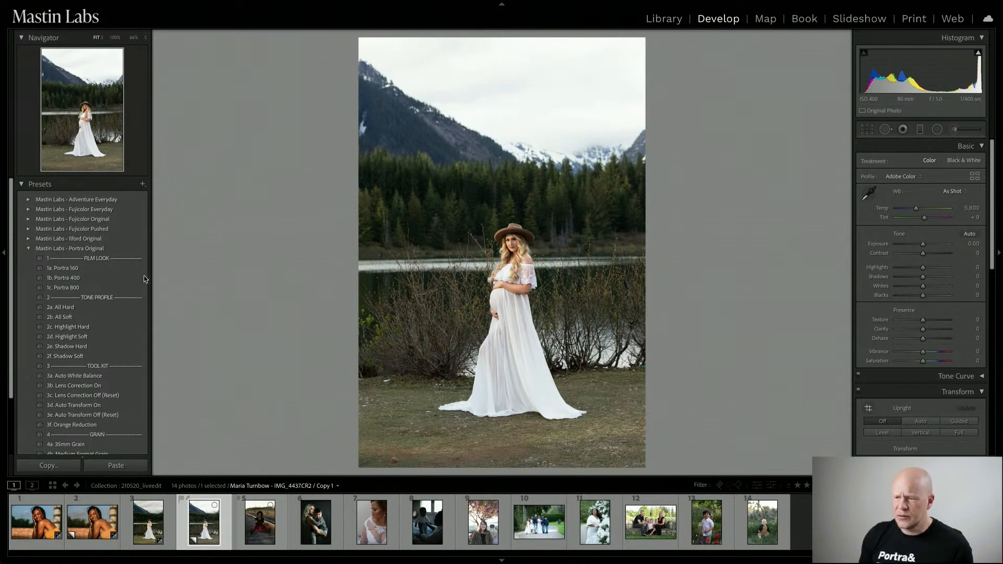
{"action": "left_click", "coordinate": [40, 250]}
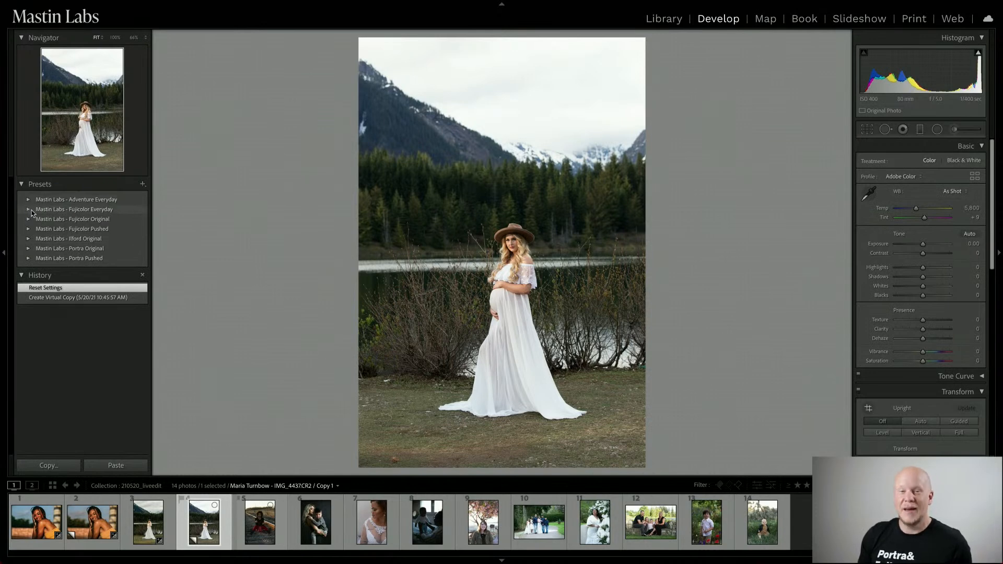
Apply the 1b. Superia 400 film look from Fujicolor Everyday to the virtual copy and set Exposure to -0.35.
{"action": "left_click", "coordinate": [32, 210]}
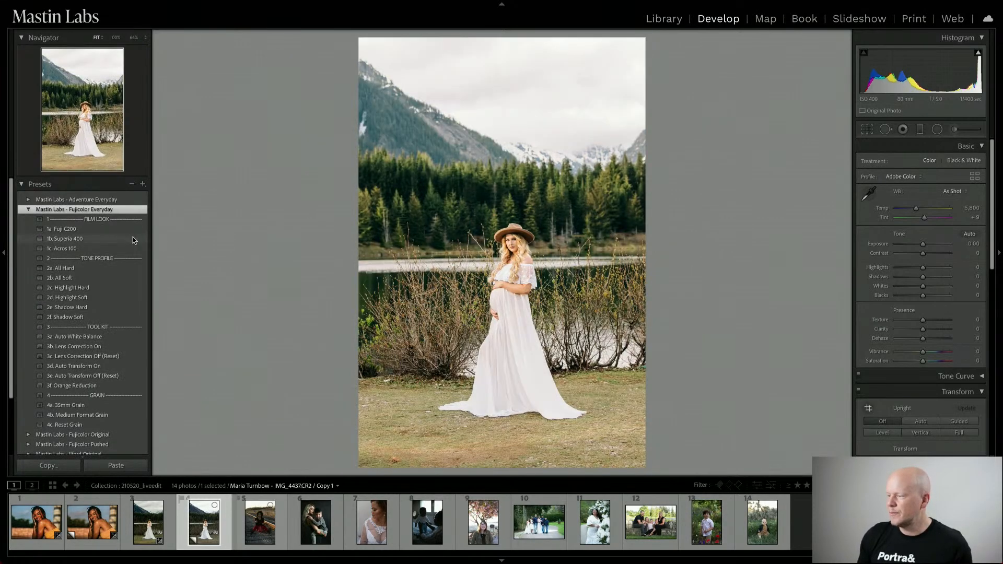
{"action": "left_click", "coordinate": [133, 239]}
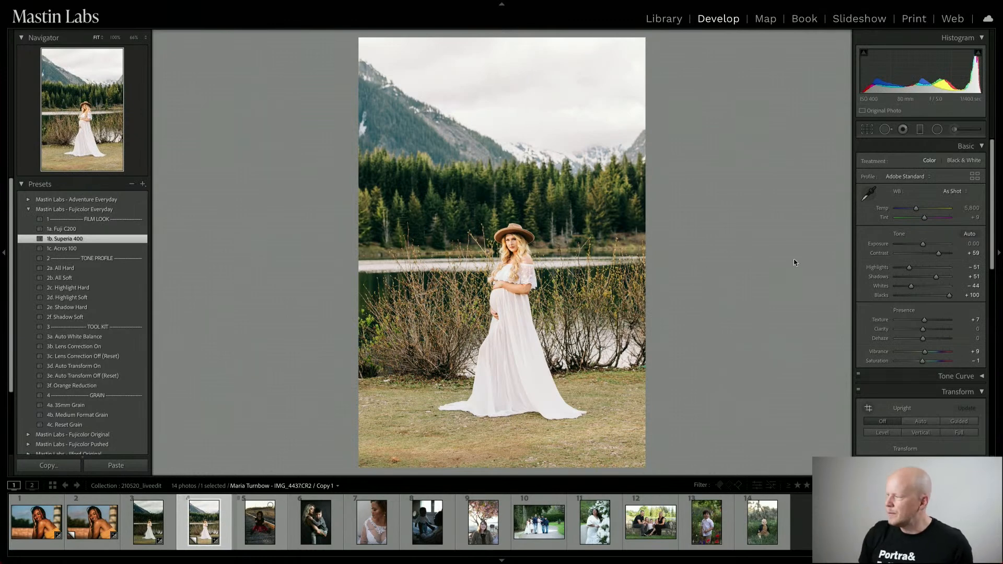
{"action": "left_click_drag", "start_coordinate": [922, 244], "coordinate": [920, 244]}
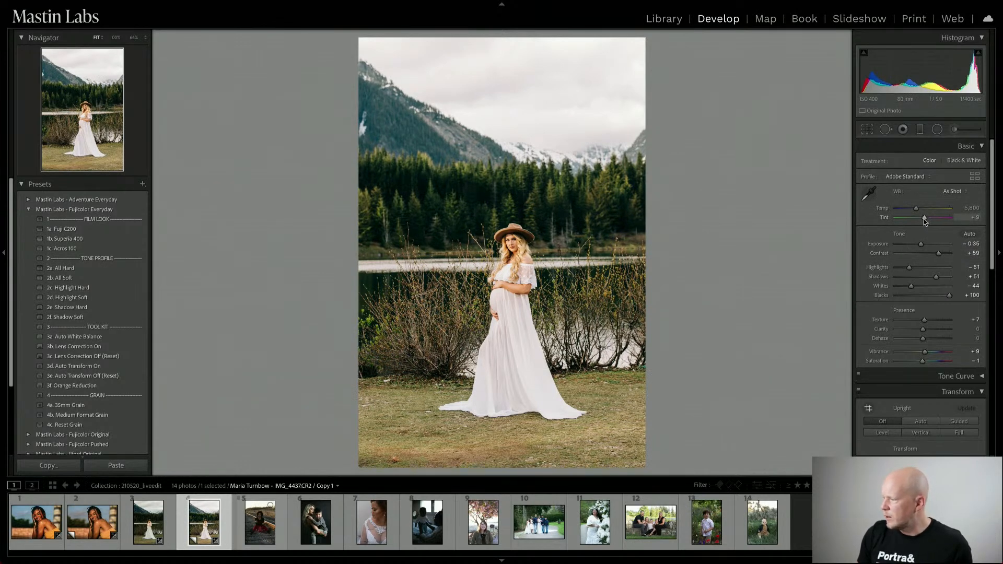
Set the Superia copy's Tint to +5 and cool its Temp to 5,640, comparing the look without the temperature change.
{"action": "left_click_drag", "start_coordinate": [923, 219], "coordinate": [915, 208]}
{"action": "key", "text": "ctrl+z"}
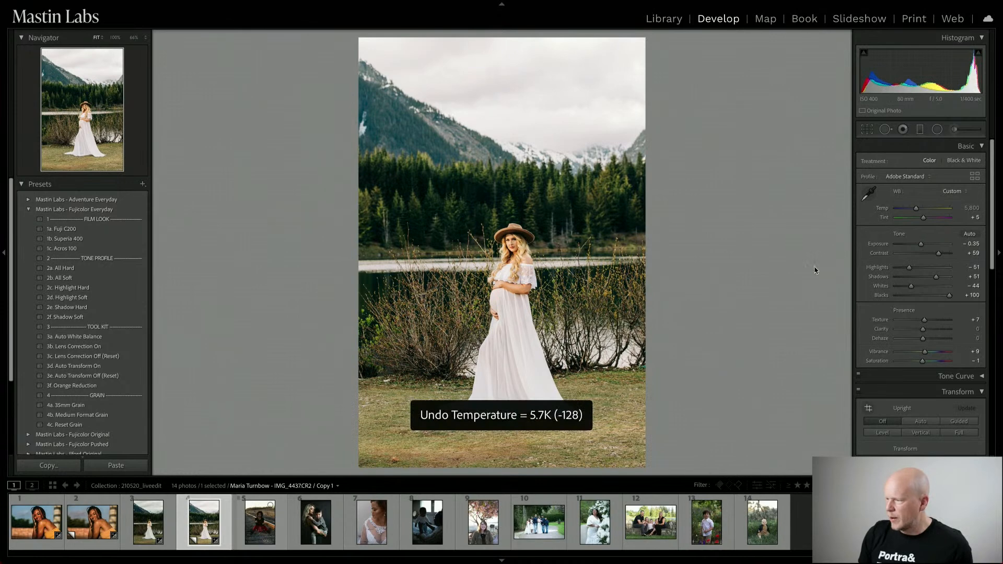
{"action": "left_click_drag", "start_coordinate": [916, 209], "coordinate": [914, 209]}
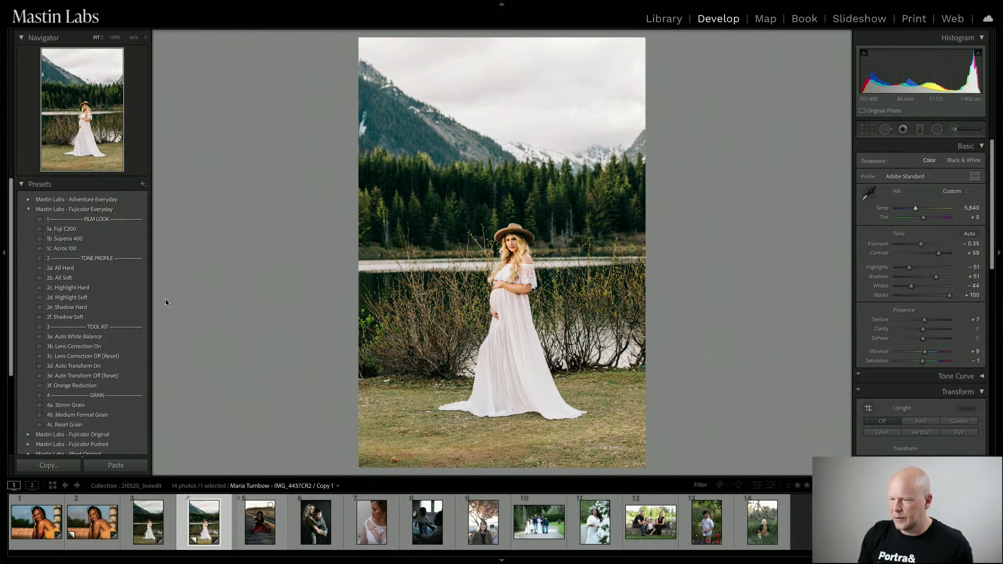
Apply the 2d. Highlight Soft tone profile to the Superia copy and compare it side by side with the Portra 800 version.
{"action": "left_click", "coordinate": [139, 297]}
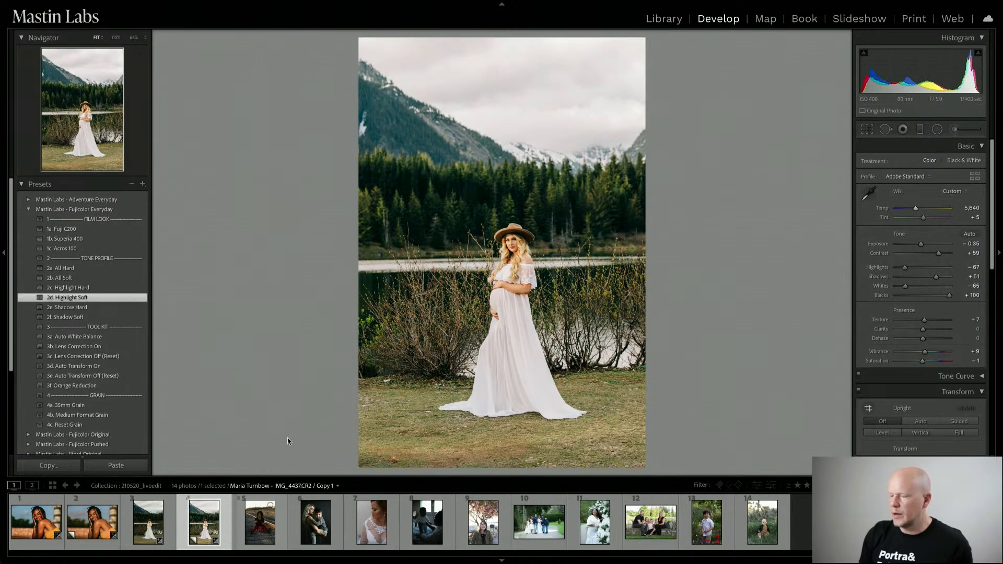
{"action": "left_click", "coordinate": [140, 540], "text": "shift"}
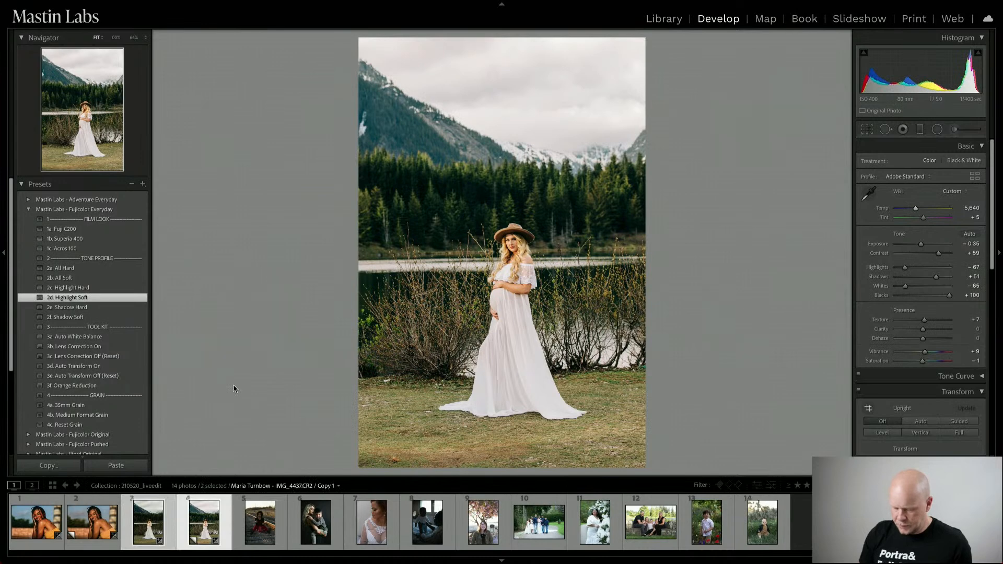
{"action": "key", "text": "c"}
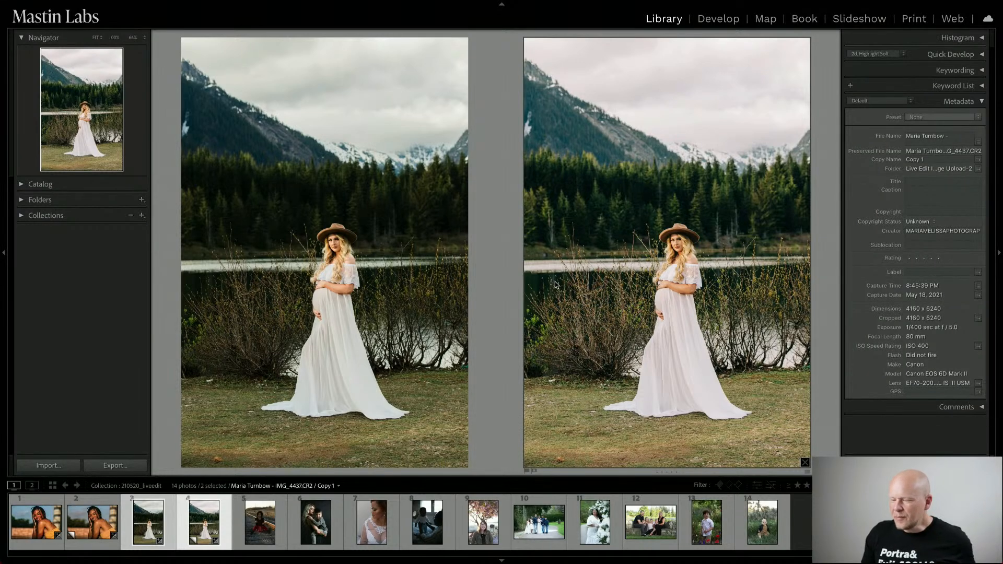
Open the railroad track portrait for developing, clear its edit history, and collapse the Fujicolor Everyday presets and the history list.
{"action": "left_click", "coordinate": [266, 522]}
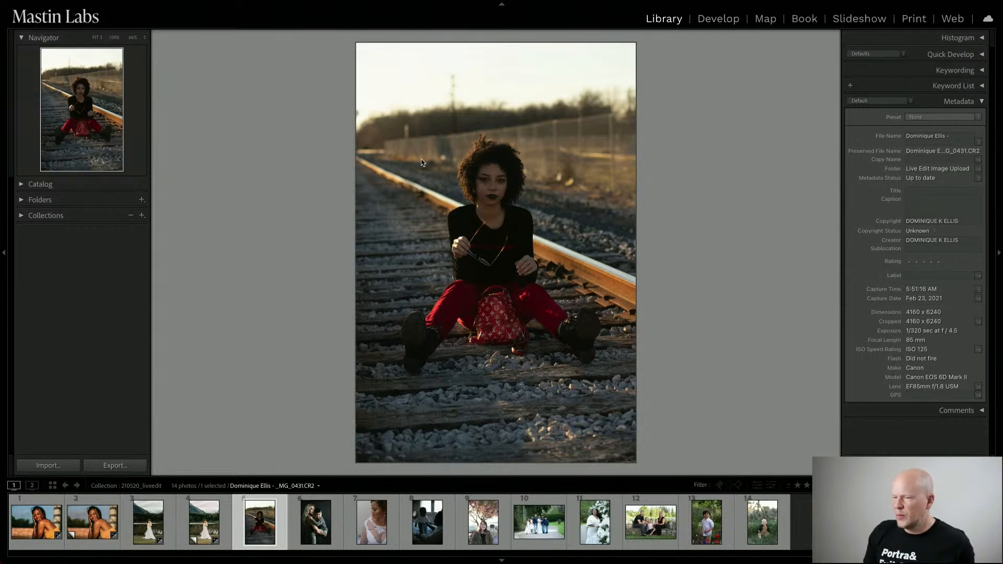
{"action": "left_click", "coordinate": [726, 20]}
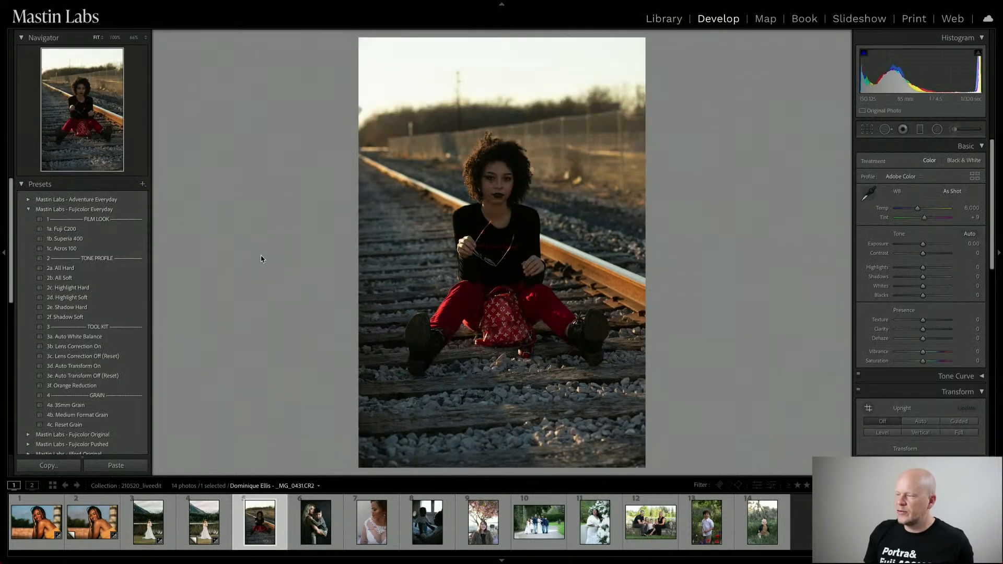
{"action": "left_click", "coordinate": [29, 209]}
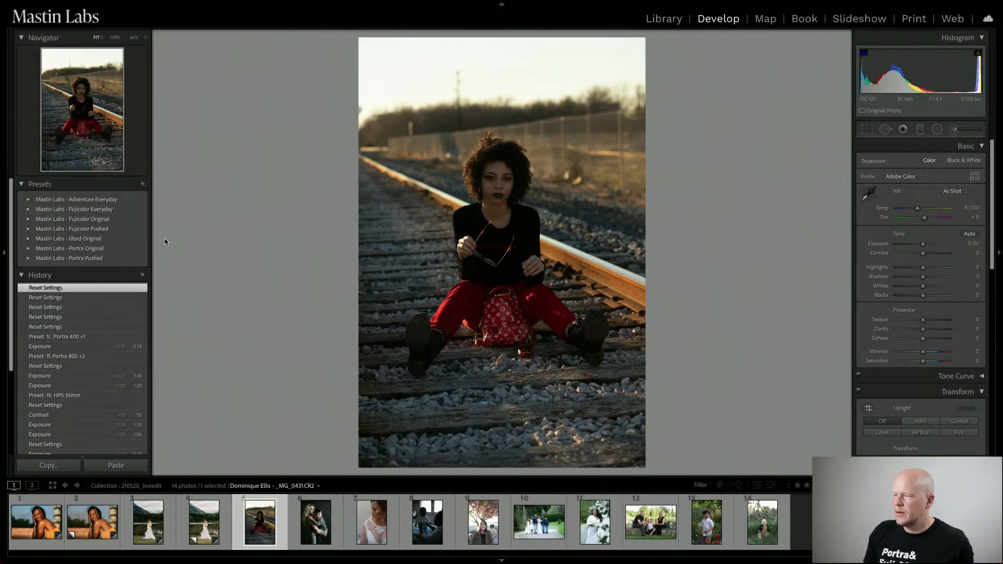
{"action": "left_click", "coordinate": [143, 275]}
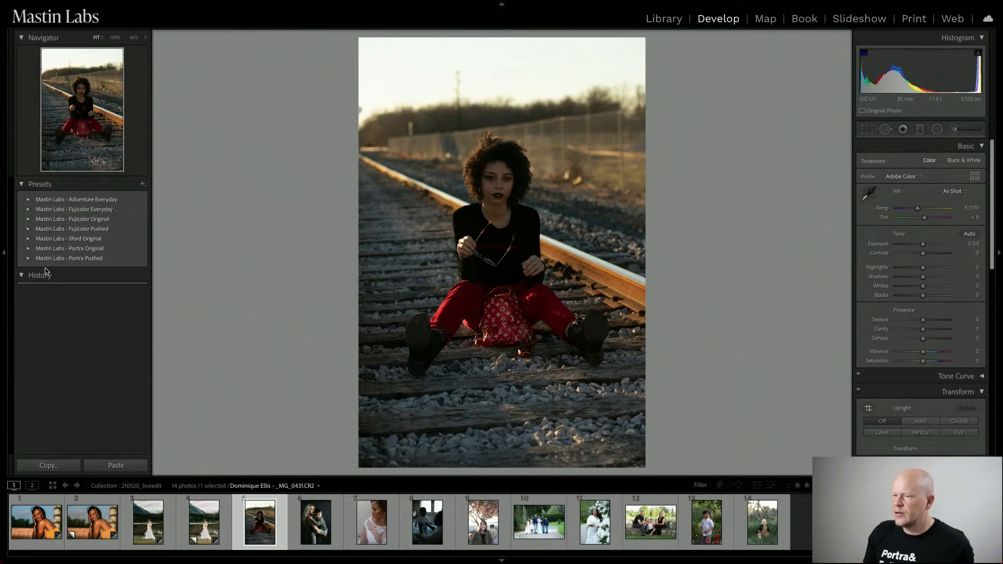
{"action": "left_click", "coordinate": [23, 276]}
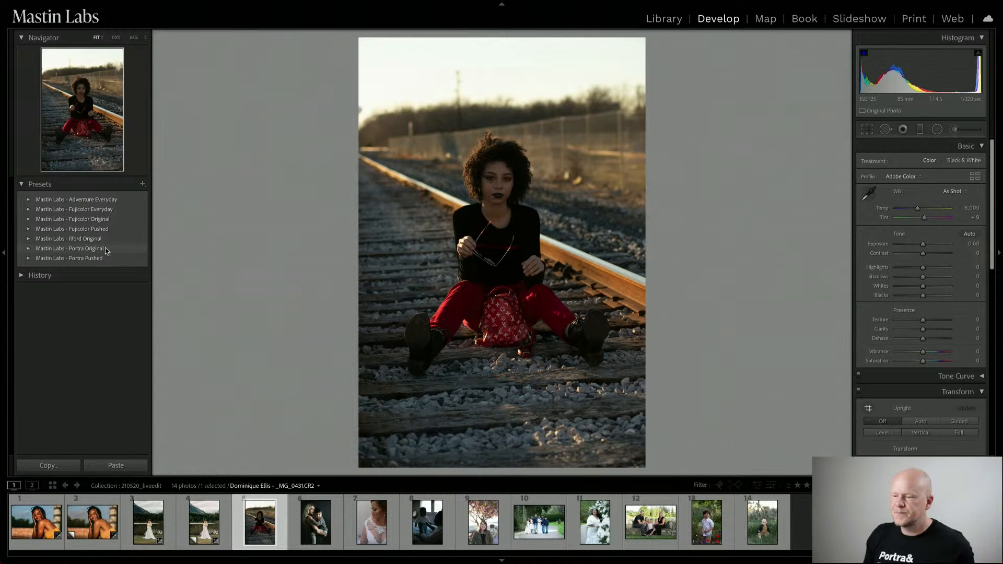
Apply the 1c. Portra 400 +1 film look from the Portra Pushed presets to the railroad track portrait.
{"action": "left_click", "coordinate": [47, 258]}
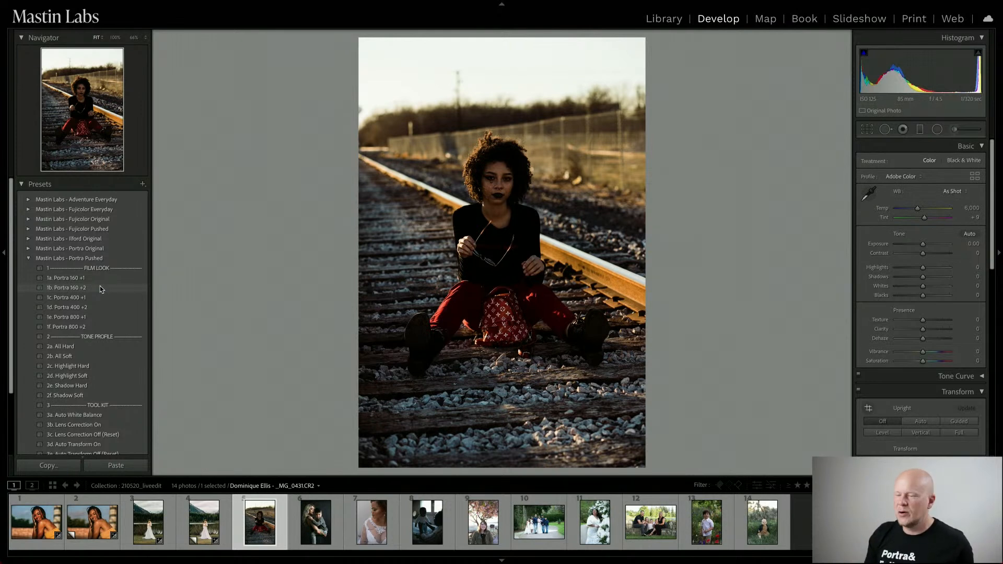
{"action": "left_click", "coordinate": [99, 287]}
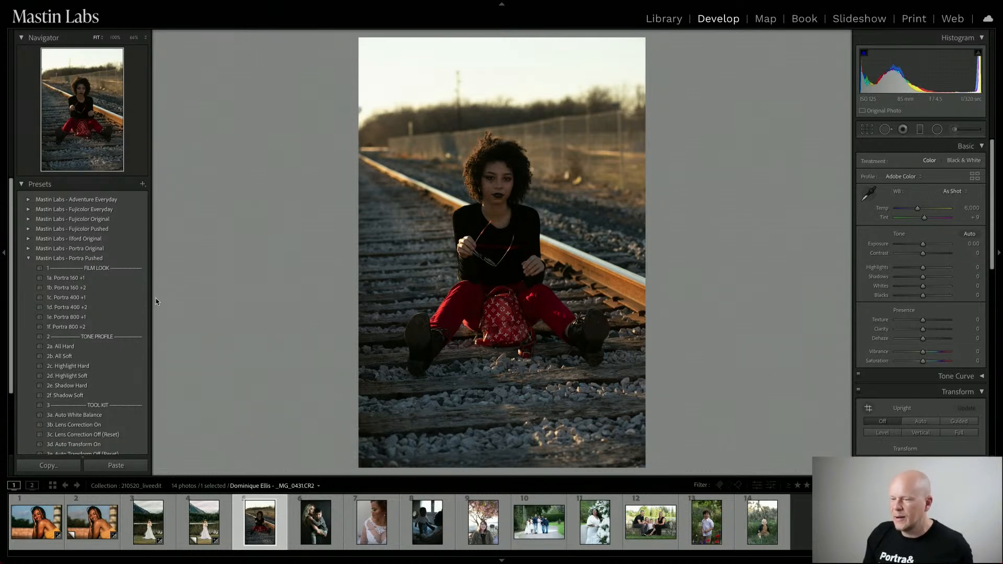
{"action": "left_click", "coordinate": [112, 300]}
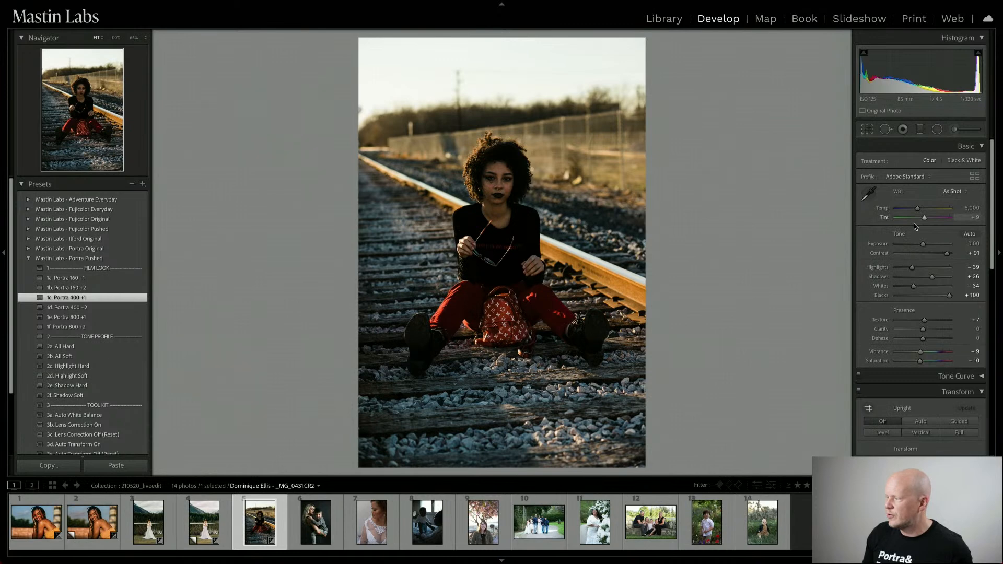
Set the railroad portrait's Exposure to +0.40, comparing the face with and without the added brightness along the way.
{"action": "left_click_drag", "start_coordinate": [923, 246], "coordinate": [924, 246]}
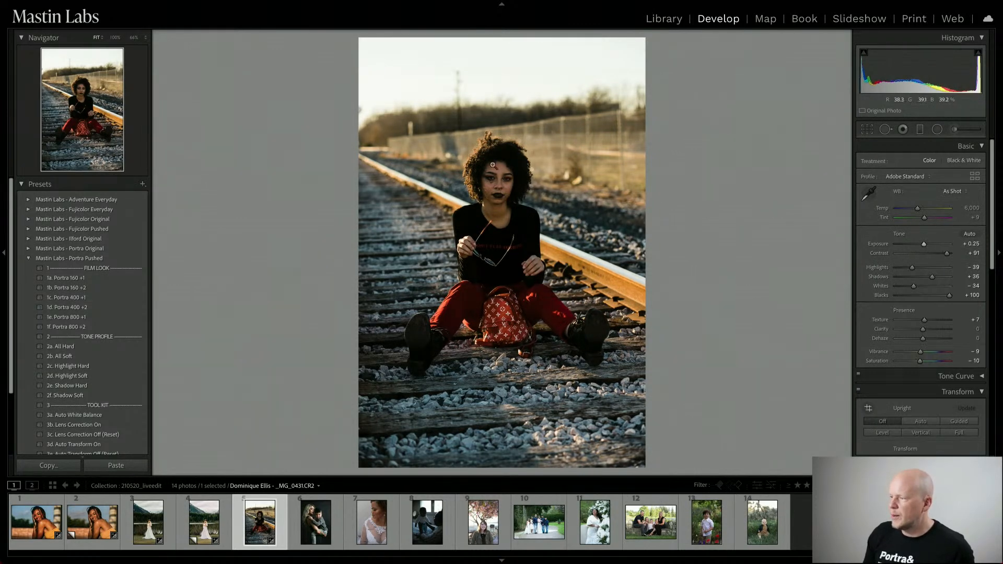
{"action": "left_click_drag", "start_coordinate": [924, 245], "coordinate": [923, 245]}
{"action": "key", "text": "ctrl+z"}
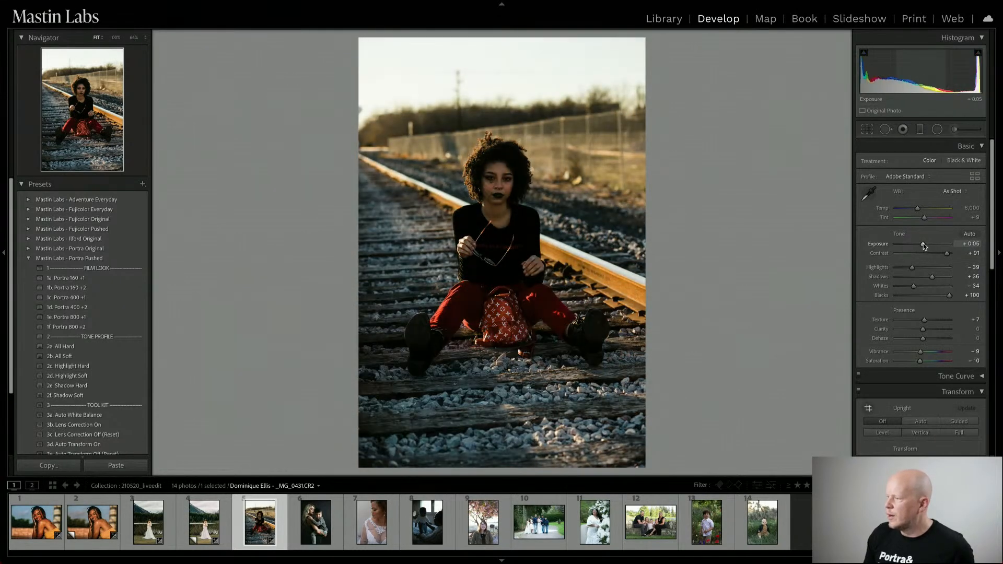
{"action": "key", "text": "ctrl+z"}
{"action": "key", "text": "ctrl+z"}
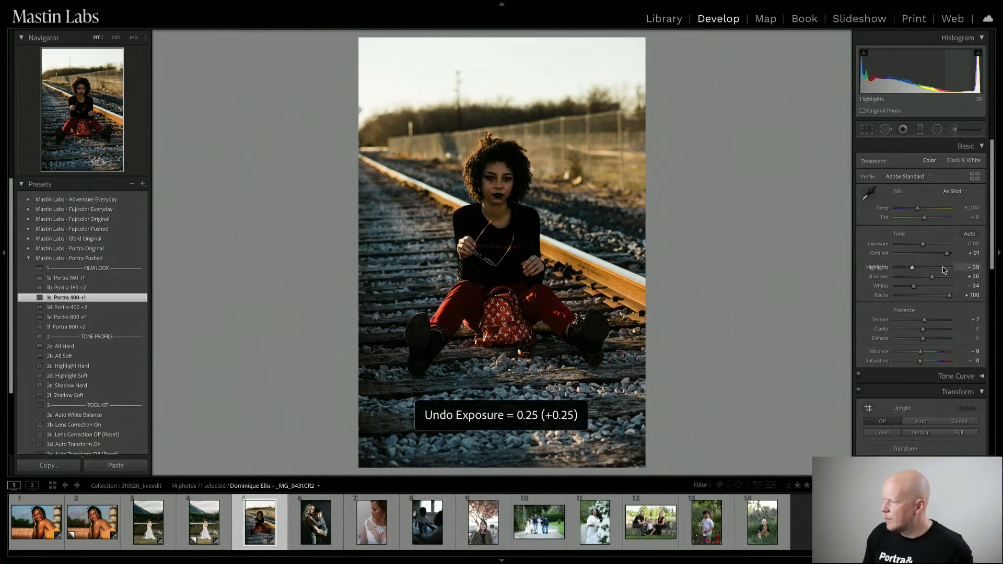
{"action": "key", "text": "ctrl+z"}
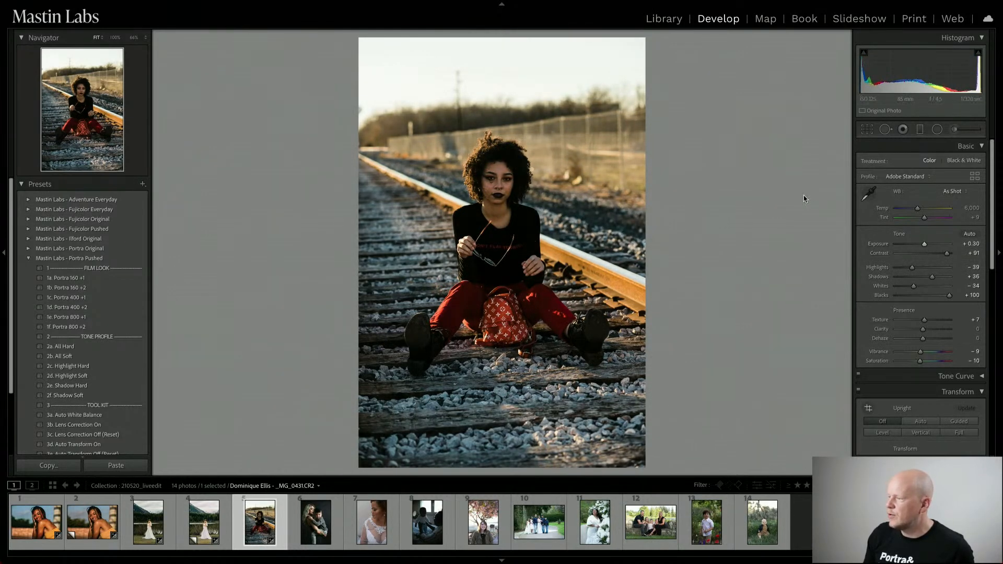
{"action": "left_click_drag", "start_coordinate": [923, 245], "coordinate": [923, 247]}
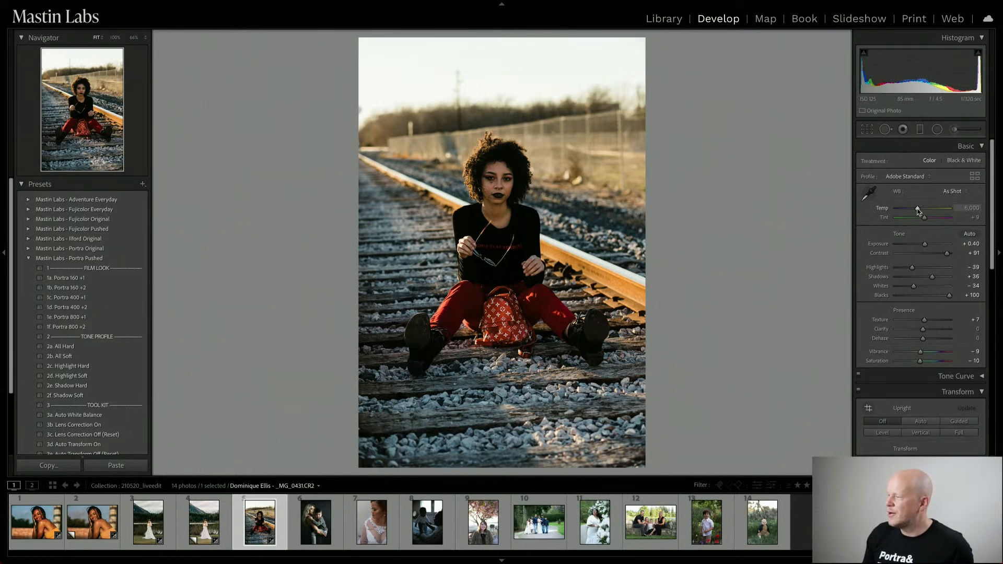
Warm the railroad portrait's Temp to 6,418, comparing it with the As Shot white balance.
{"action": "left_click_drag", "start_coordinate": [918, 209], "coordinate": [918, 210]}
{"action": "key", "text": "ctrl+z"}
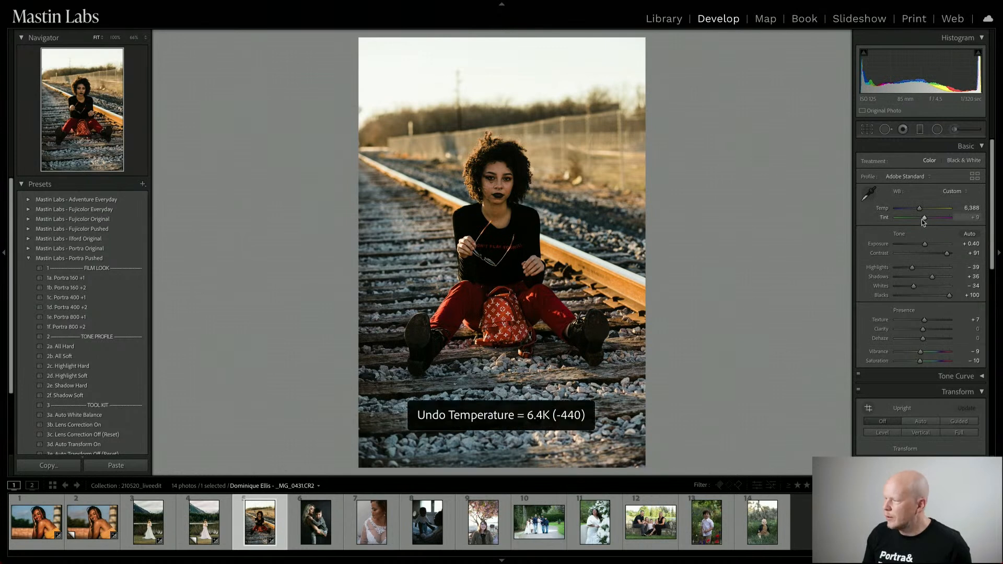
{"action": "key", "text": "ctrl+z"}
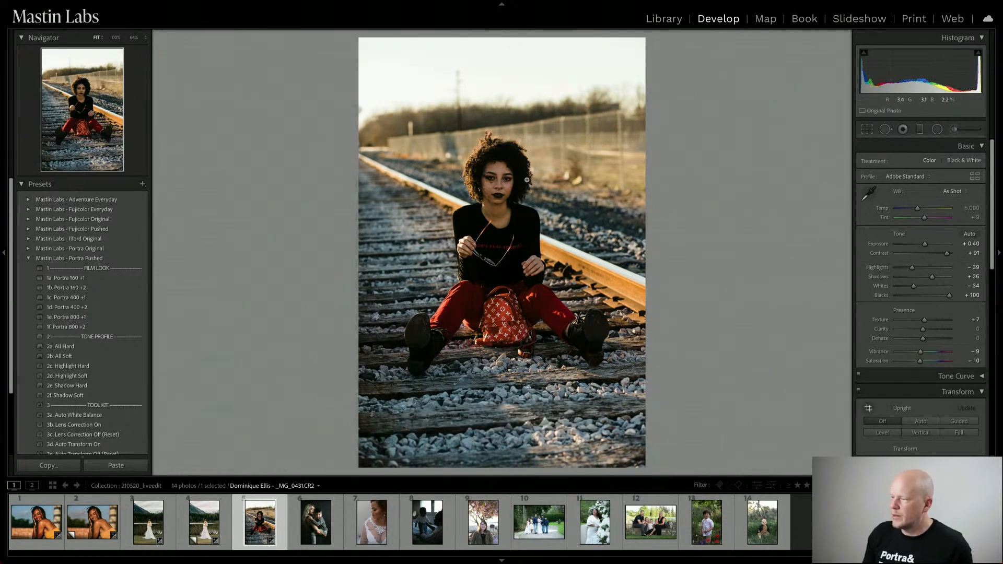
{"action": "left_click_drag", "start_coordinate": [917, 208], "coordinate": [920, 207]}
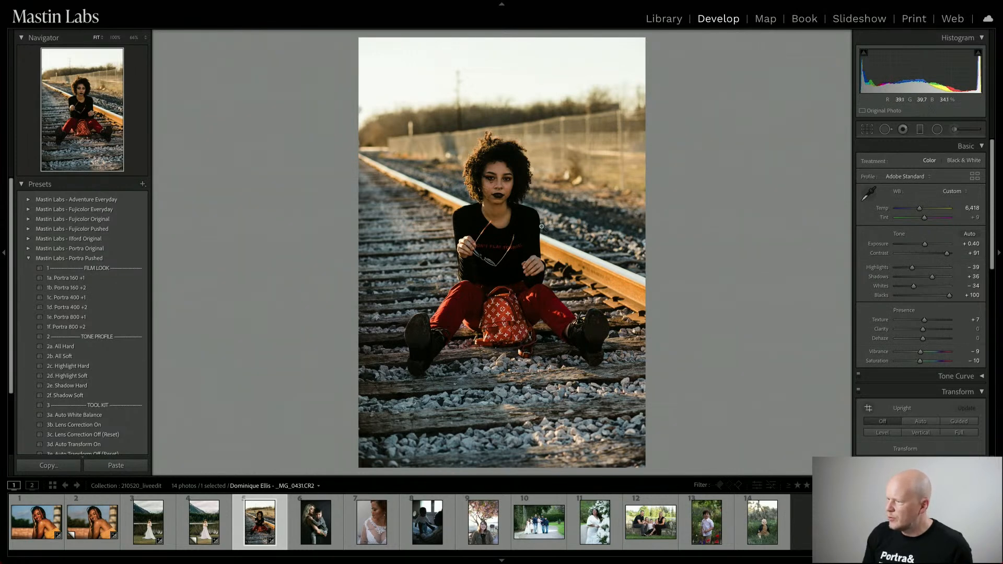
Examine the color and detail of the stones, red backpack, trousers, boots and the woman's face at 100% zoom.
{"action": "left_click", "coordinate": [473, 215]}
{"action": "left_click_drag", "start_coordinate": [497, 245], "coordinate": [415, 204]}
{"action": "left_click_drag", "start_coordinate": [596, 218], "coordinate": [516, 244]}
{"action": "left_click_drag", "start_coordinate": [536, 283], "coordinate": [438, 111]}
{"action": "left_click_drag", "start_coordinate": [516, 298], "coordinate": [455, 198]}
{"action": "left_click_drag", "start_coordinate": [546, 356], "coordinate": [541, 302]}
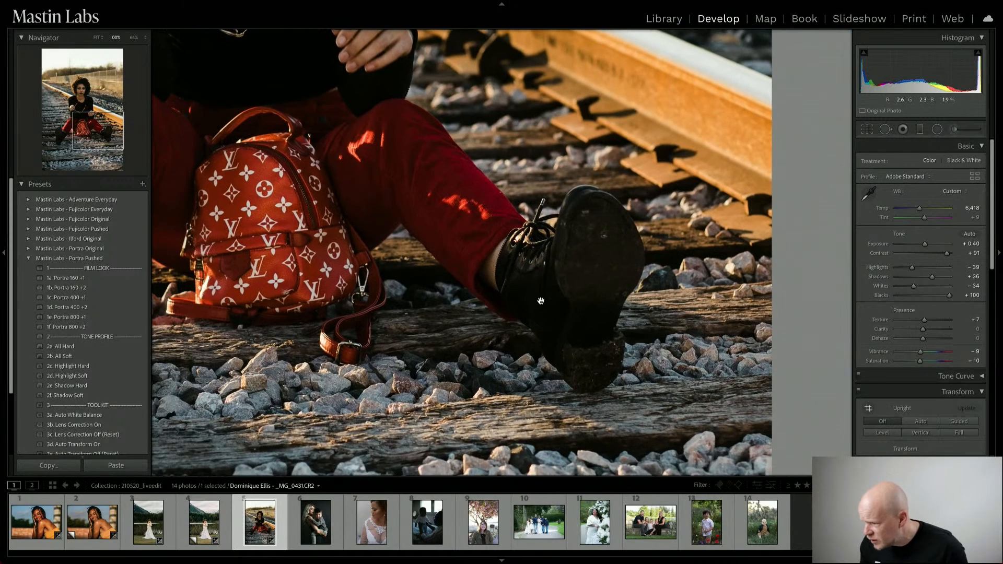
{"action": "left_click_drag", "start_coordinate": [331, 289], "coordinate": [581, 274]}
{"action": "left_click_drag", "start_coordinate": [405, 294], "coordinate": [469, 275]}
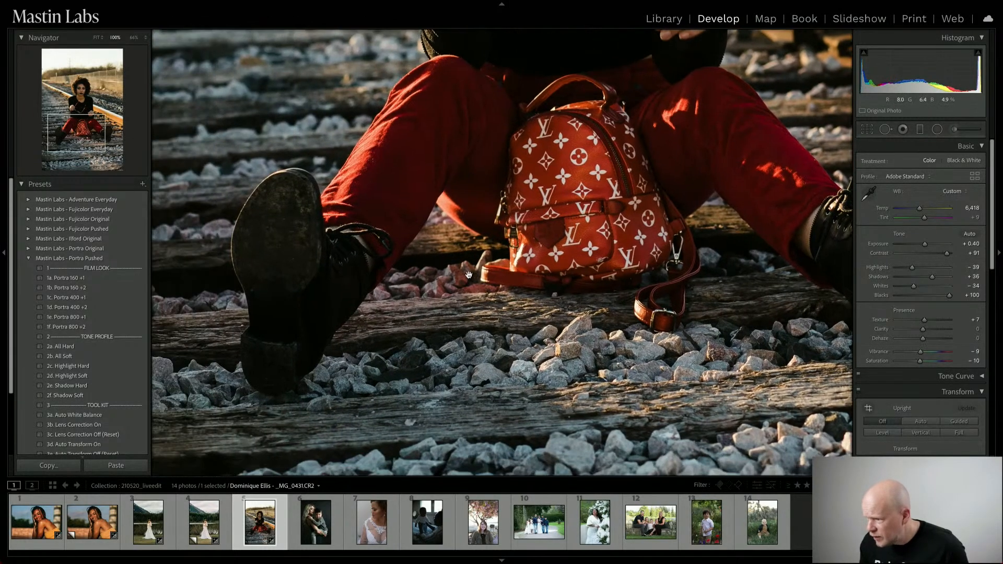
{"action": "left_click_drag", "start_coordinate": [330, 270], "coordinate": [344, 266]}
{"action": "left_click_drag", "start_coordinate": [550, 243], "coordinate": [473, 311]}
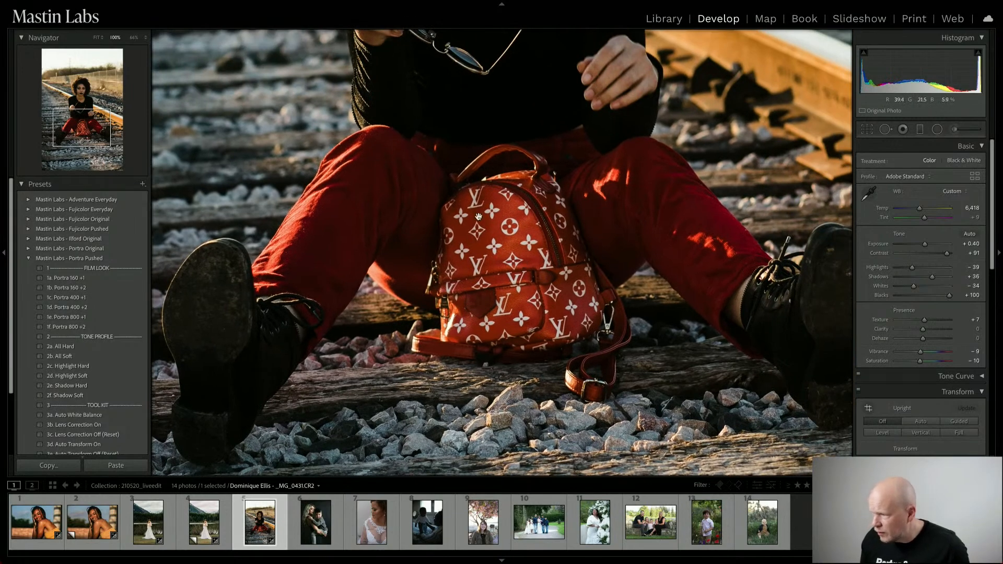
{"action": "left_click_drag", "start_coordinate": [497, 138], "coordinate": [485, 220]}
{"action": "left_click_drag", "start_coordinate": [462, 182], "coordinate": [442, 358]}
{"action": "left_click_drag", "start_coordinate": [492, 213], "coordinate": [481, 391]}
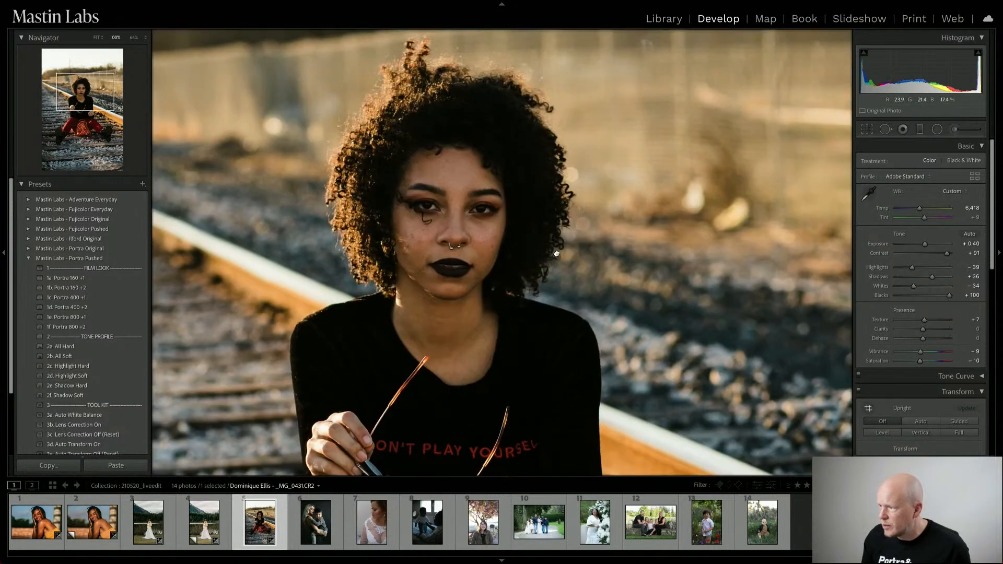
{"action": "left_click_drag", "start_coordinate": [557, 253], "coordinate": [483, 269]}
{"action": "left_click", "coordinate": [499, 272]}
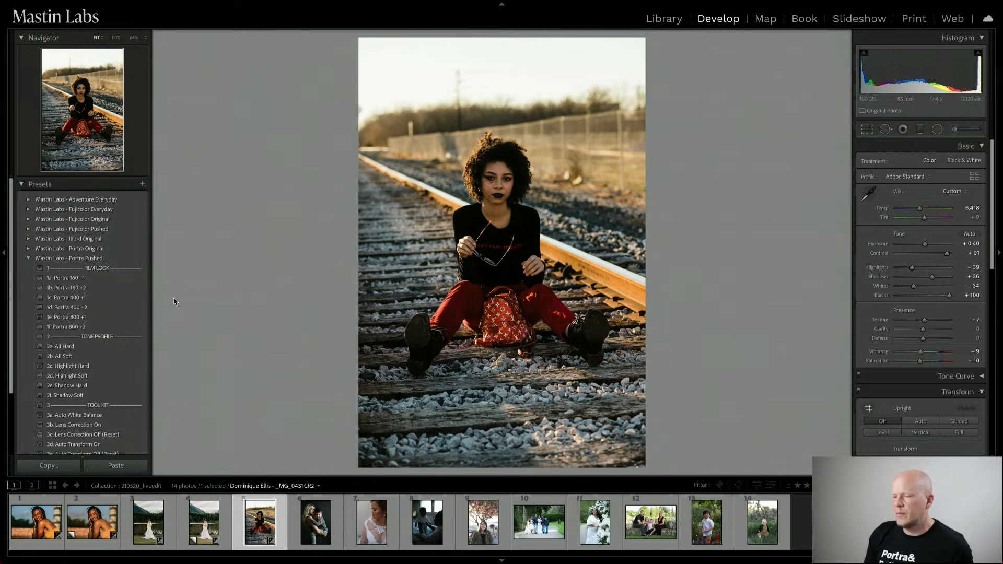
Apply the 2d. Highlight Soft tone profile to the railroad portrait and compare it before and after side by side.
{"action": "scroll", "coordinate": [153, 322], "scroll_direction": "down", "scroll_amount": 1}
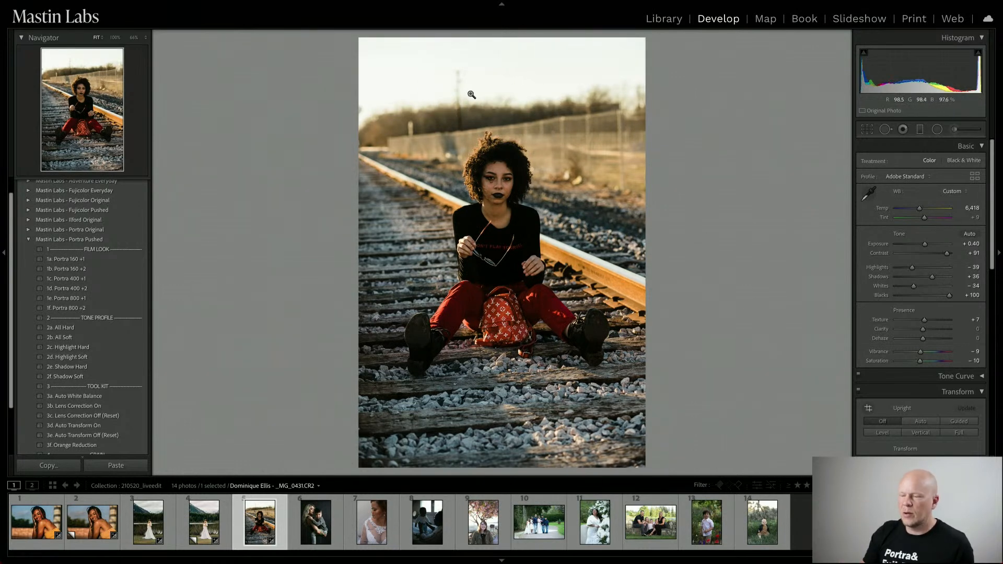
{"action": "left_click", "coordinate": [140, 356]}
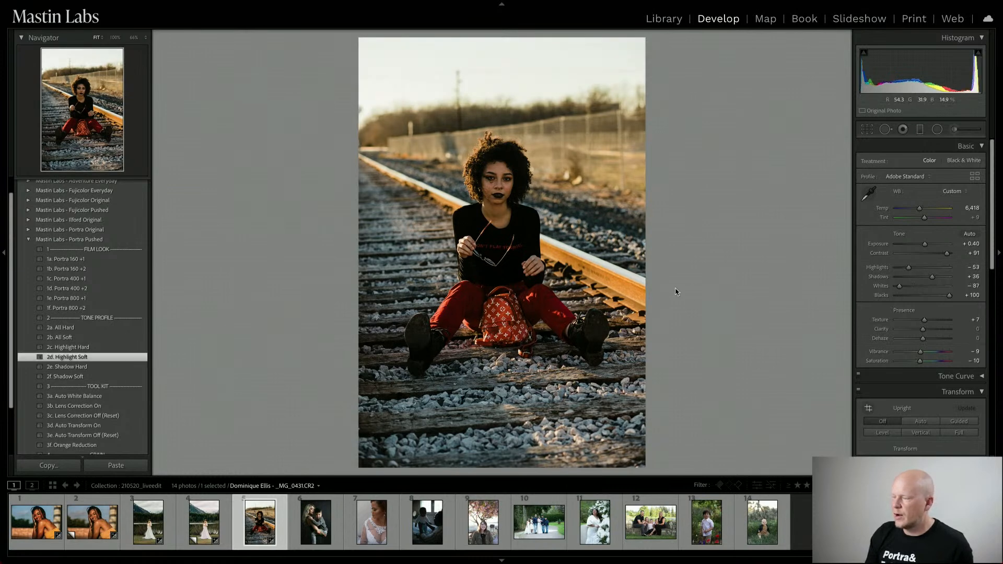
{"action": "key", "text": "y"}
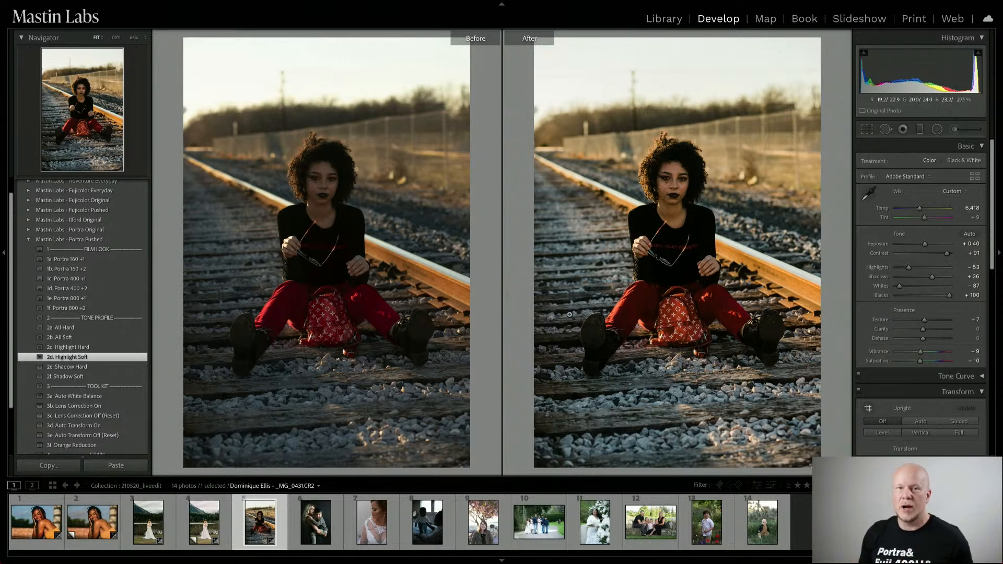
Move on to the studio portrait of the woman holding a boy and return to the single-image view.
{"action": "key", "text": "Right"}
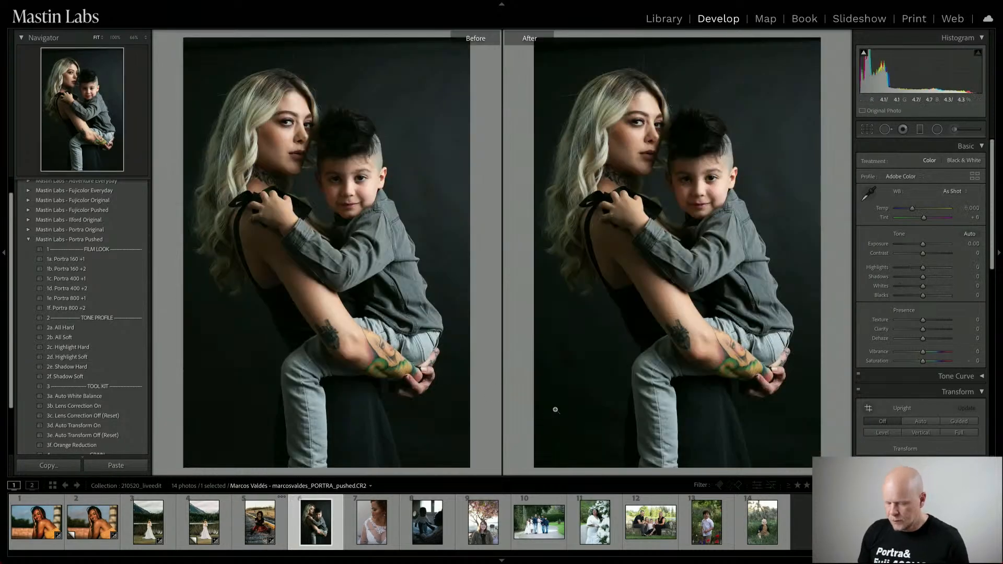
{"action": "key", "text": "y"}
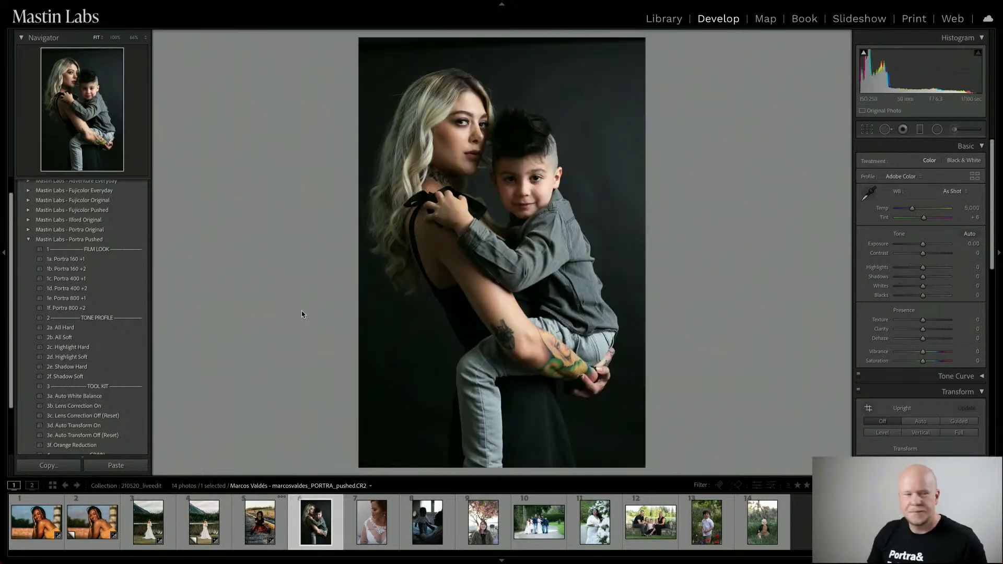
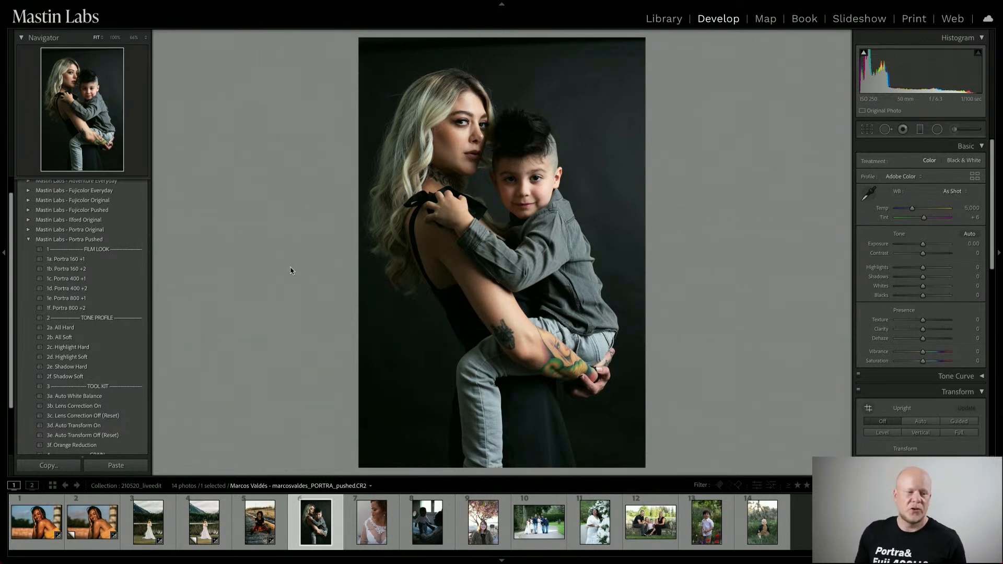
Examine the woman's and boy's faces, hair and clasped arms at 100% zoom in the unedited studio portrait.
{"action": "left_click", "coordinate": [455, 157]}
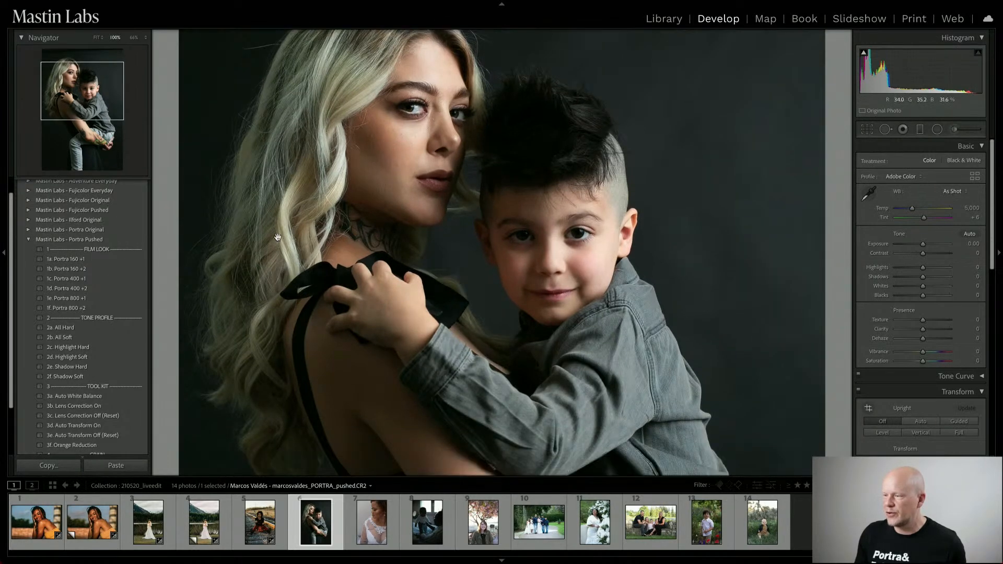
{"action": "left_click_drag", "start_coordinate": [360, 271], "coordinate": [375, 200]}
{"action": "left_click", "coordinate": [399, 179]}
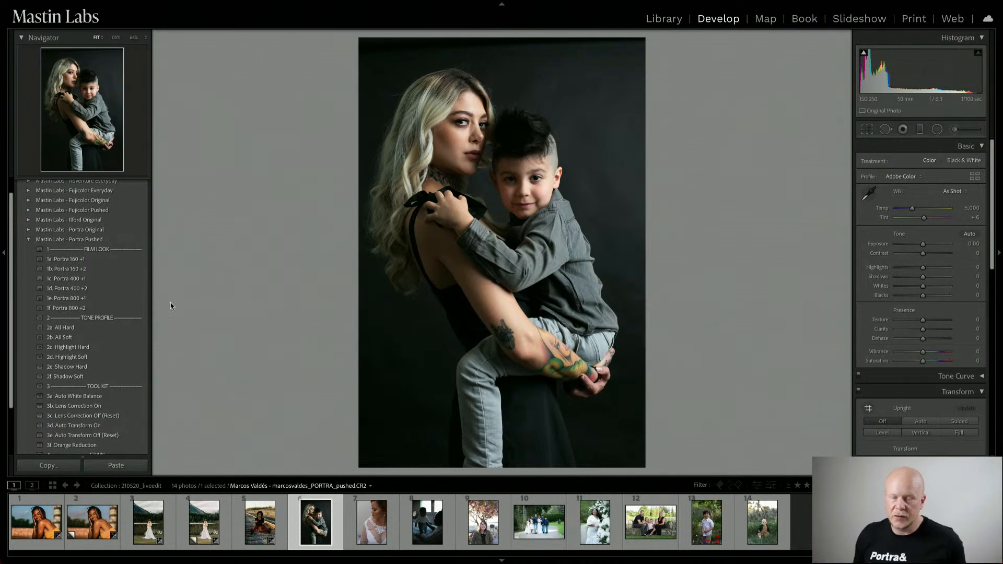
Apply the 1f. Portra 800 +2 film look from the Mastin Labs Portra Pushed presets to the studio portrait.
{"action": "left_click", "coordinate": [28, 239]}
{"action": "left_click", "coordinate": [28, 239]}
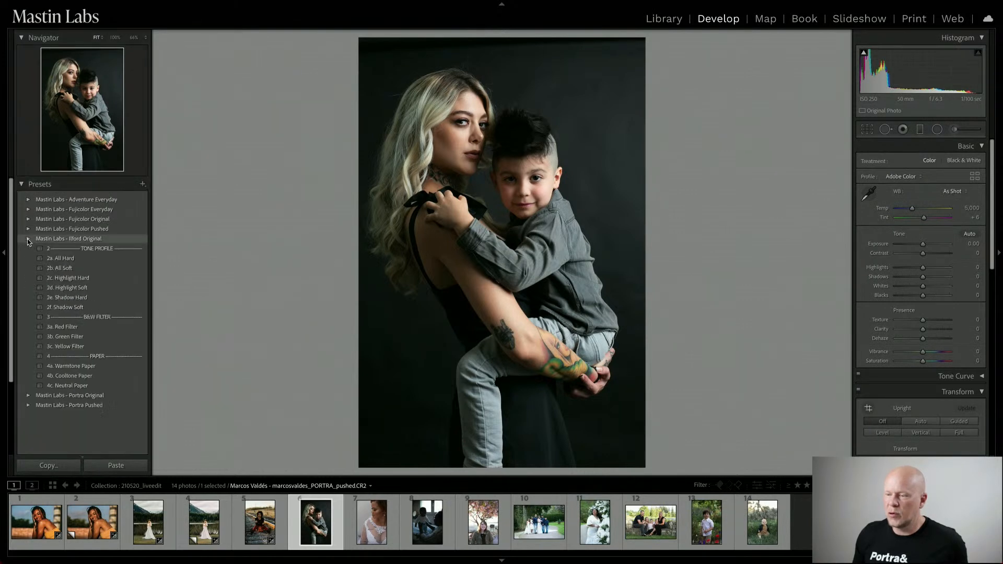
{"action": "left_click", "coordinate": [28, 239]}
{"action": "left_click", "coordinate": [27, 258]}
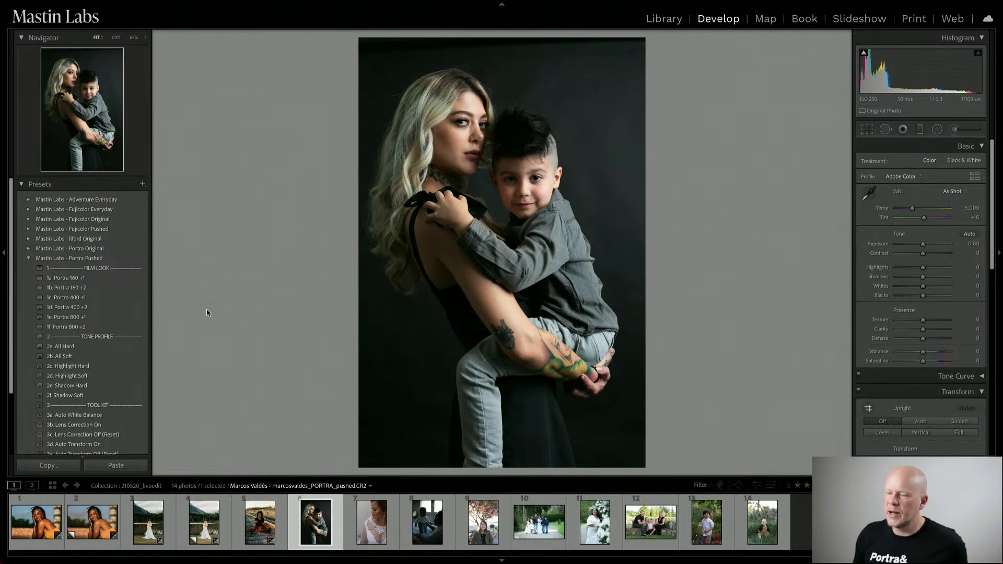
{"action": "mouse_move", "coordinate": [117, 308]}
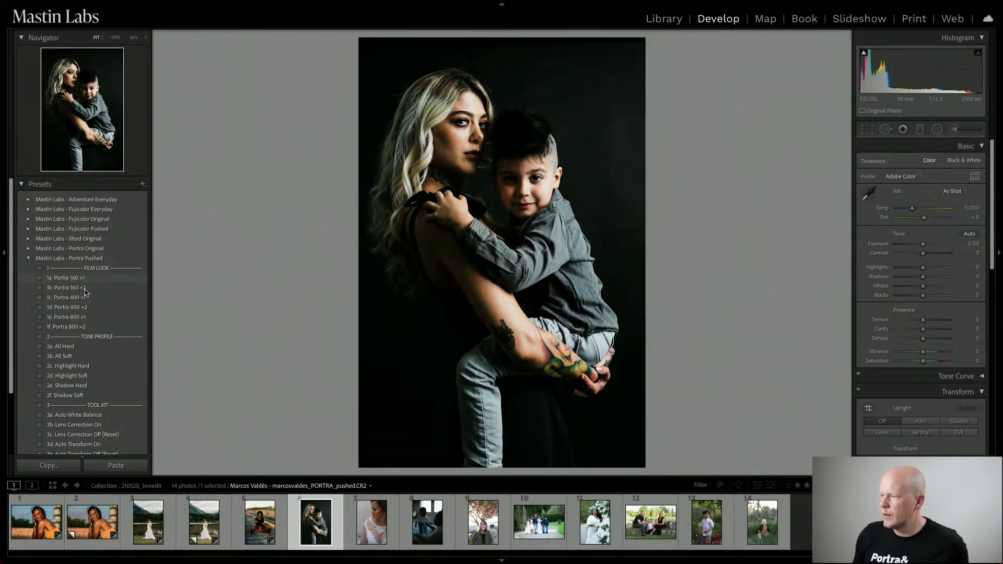
{"action": "left_click", "coordinate": [95, 328]}
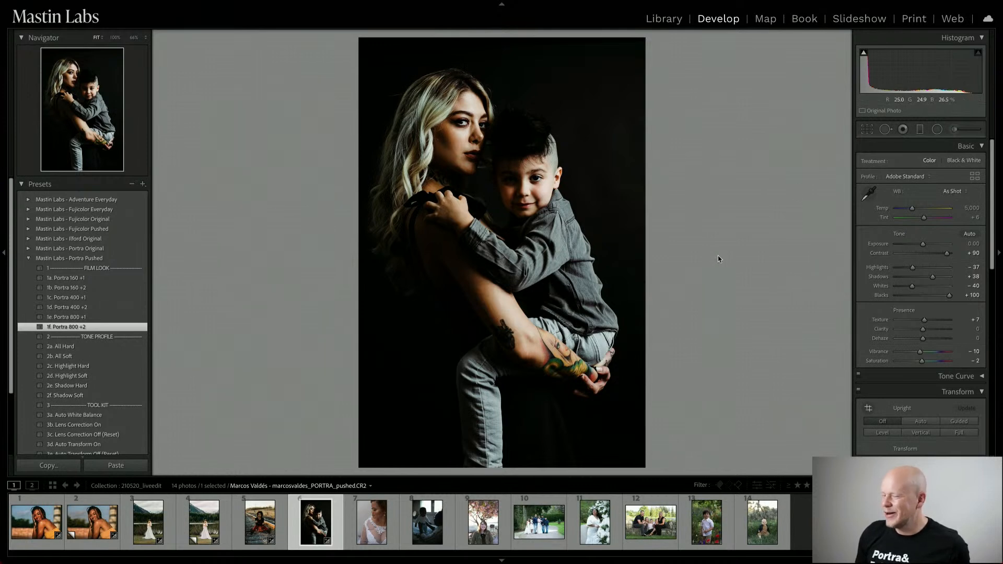
Warm the studio portrait's Temp to 5,578, inspecting the woman's hair and both faces up close in the As Shot balance.
{"action": "left_click_drag", "start_coordinate": [913, 211], "coordinate": [913, 211]}
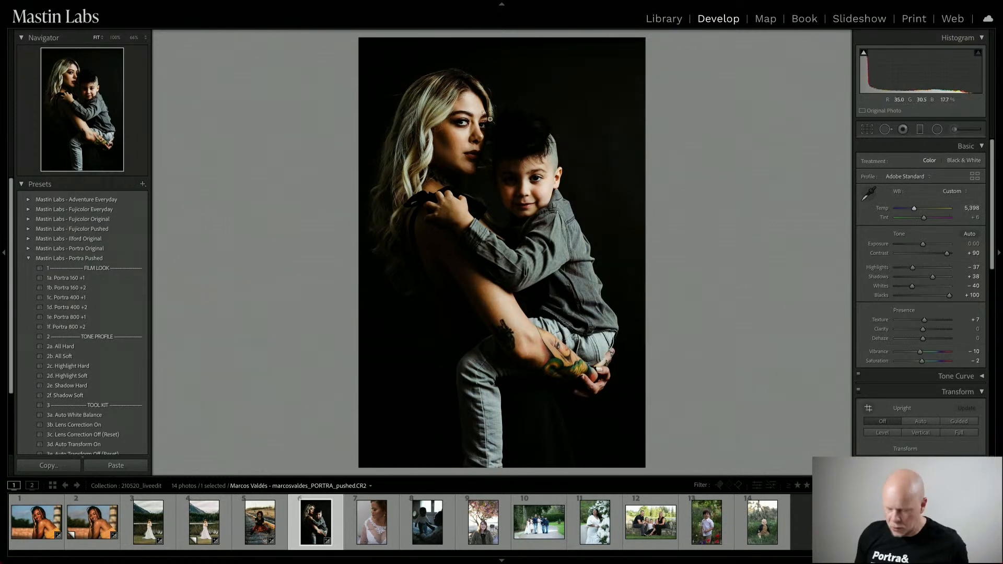
{"action": "key", "text": "ctrl+z"}
{"action": "left_click", "coordinate": [416, 110]}
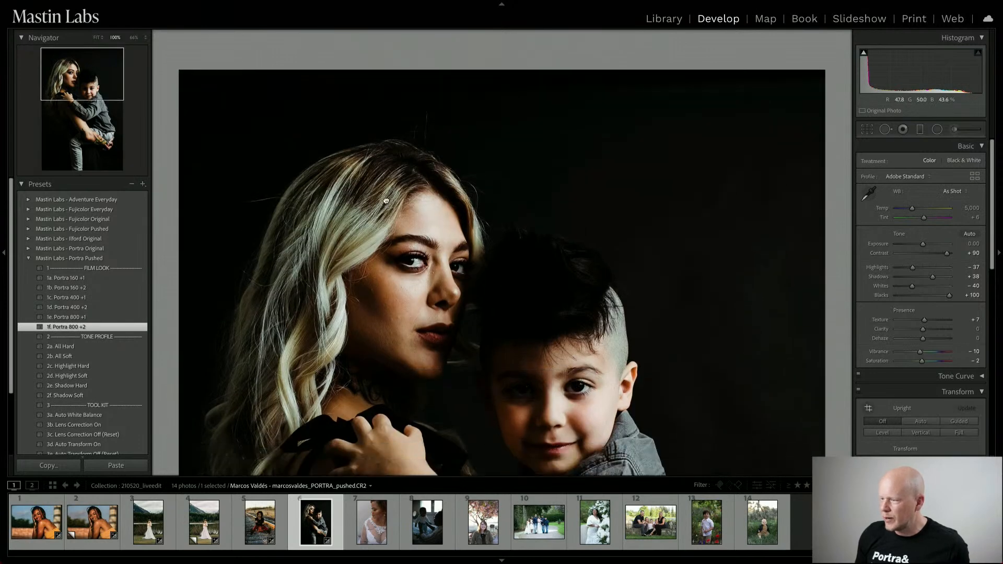
{"action": "left_click_drag", "start_coordinate": [320, 286], "coordinate": [359, 230]}
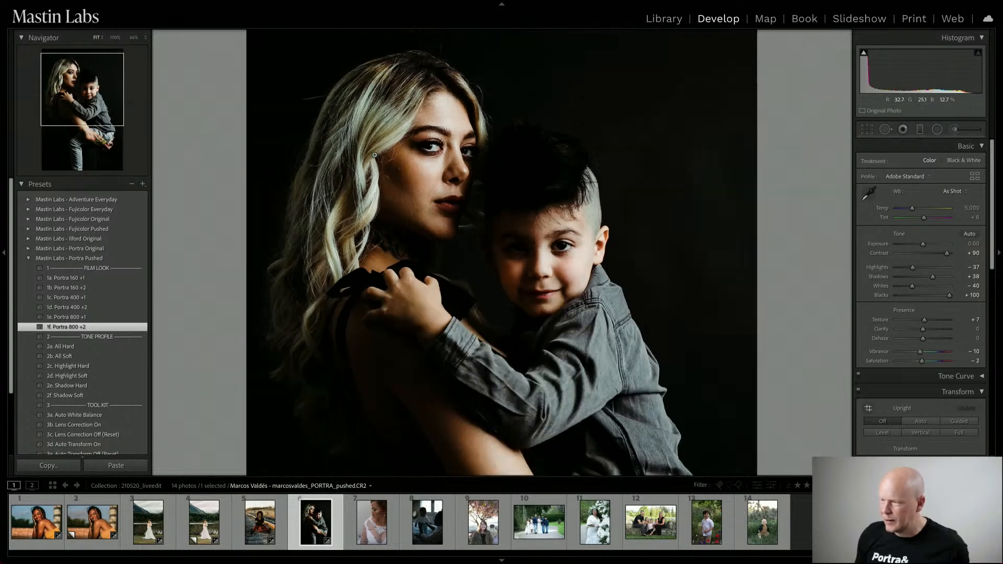
{"action": "left_click", "coordinate": [373, 156]}
{"action": "left_click_drag", "start_coordinate": [914, 212], "coordinate": [914, 210]}
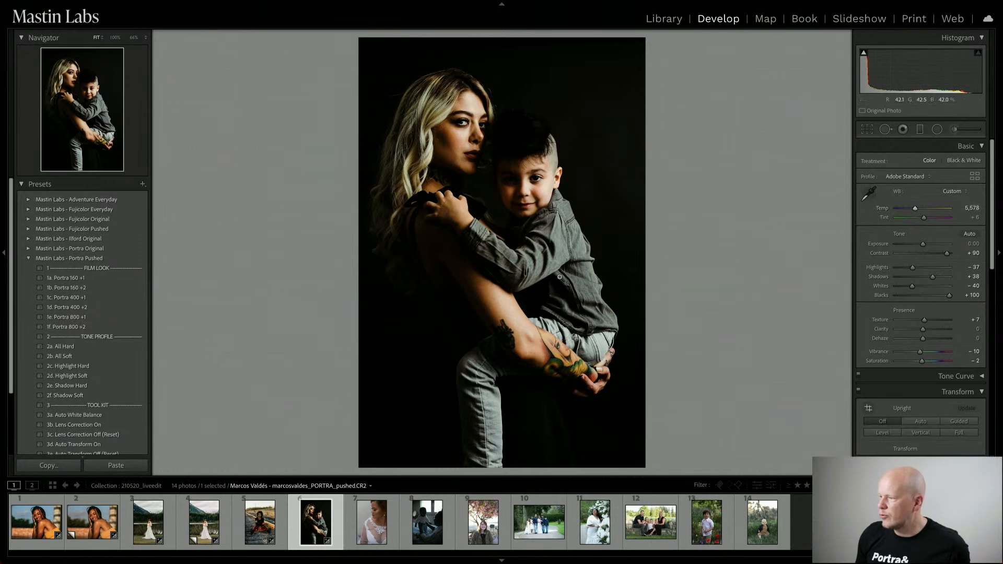
Examine the color of the boy's shirt, the woman's arm and the boy's skin at 100% zoom.
{"action": "left_click", "coordinate": [580, 327]}
{"action": "left_click_drag", "start_coordinate": [626, 213], "coordinate": [621, 334]}
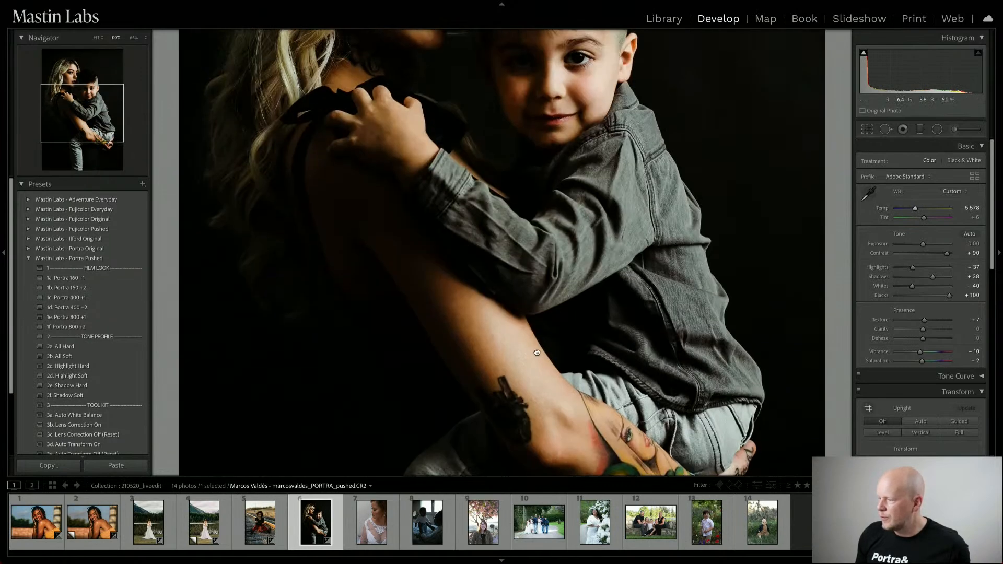
{"action": "left_click_drag", "start_coordinate": [644, 178], "coordinate": [626, 166]}
{"action": "left_click_drag", "start_coordinate": [630, 270], "coordinate": [634, 203]}
{"action": "left_click_drag", "start_coordinate": [633, 149], "coordinate": [618, 257]}
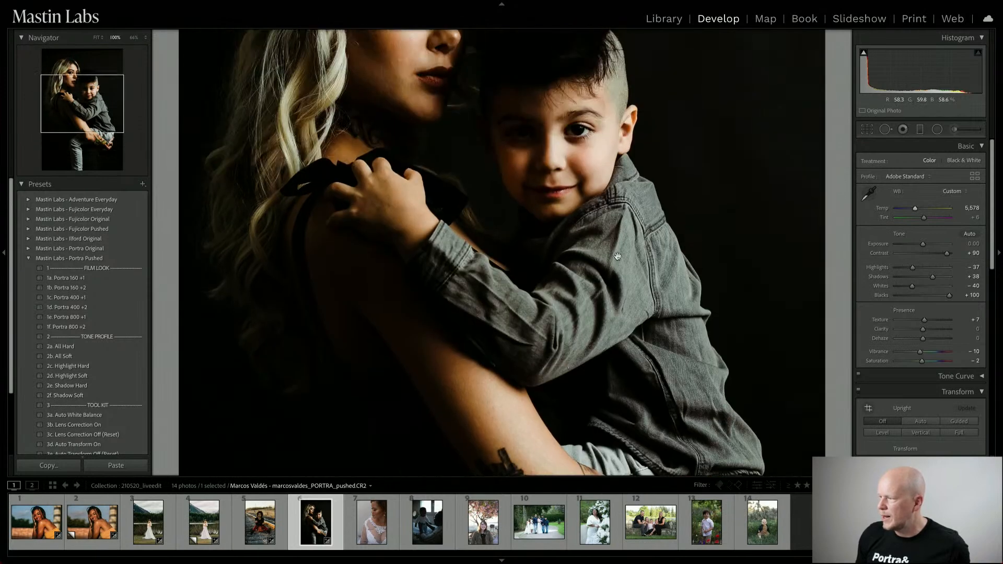
{"action": "left_click", "coordinate": [634, 238]}
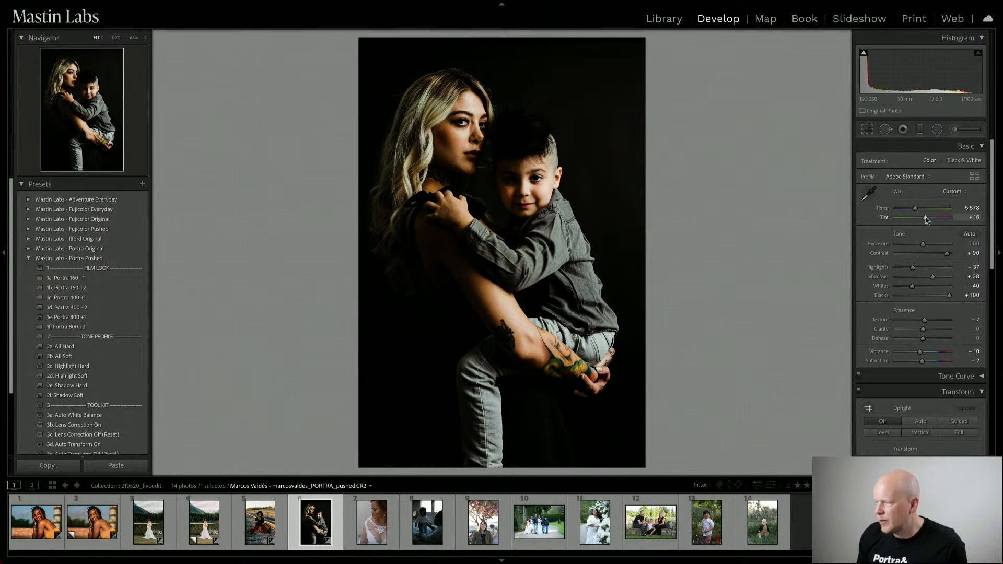
Set the studio portrait's Tint to +16 and compare the edit before and after side by side.
{"action": "key", "text": "ctrl+z"}
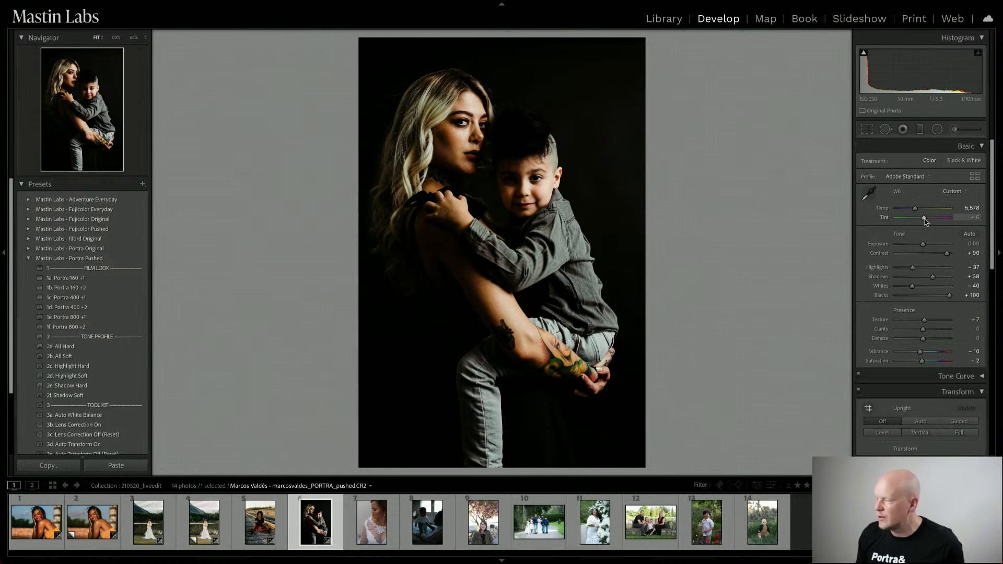
{"action": "left_click_drag", "start_coordinate": [924, 222], "coordinate": [926, 222]}
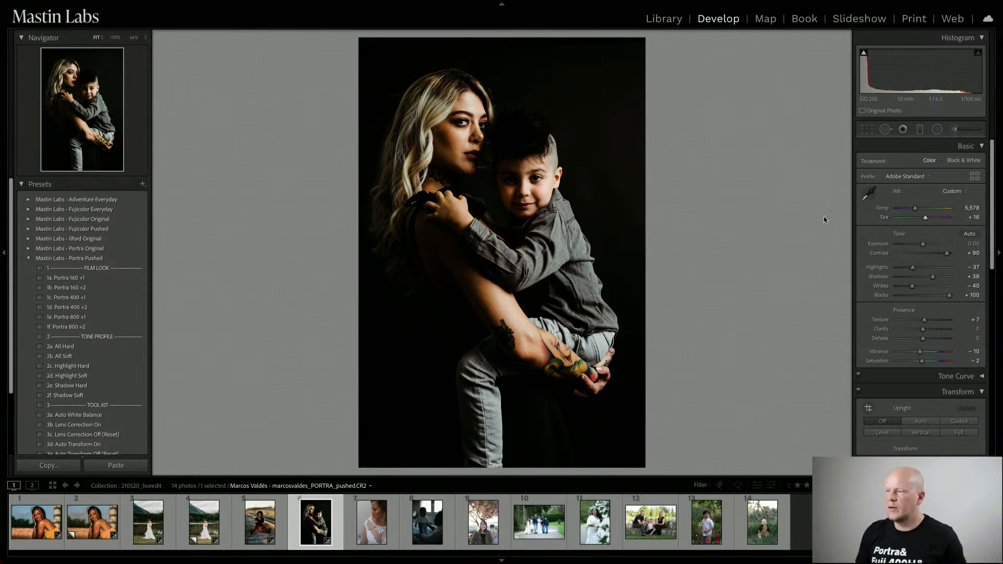
{"action": "key", "text": "y"}
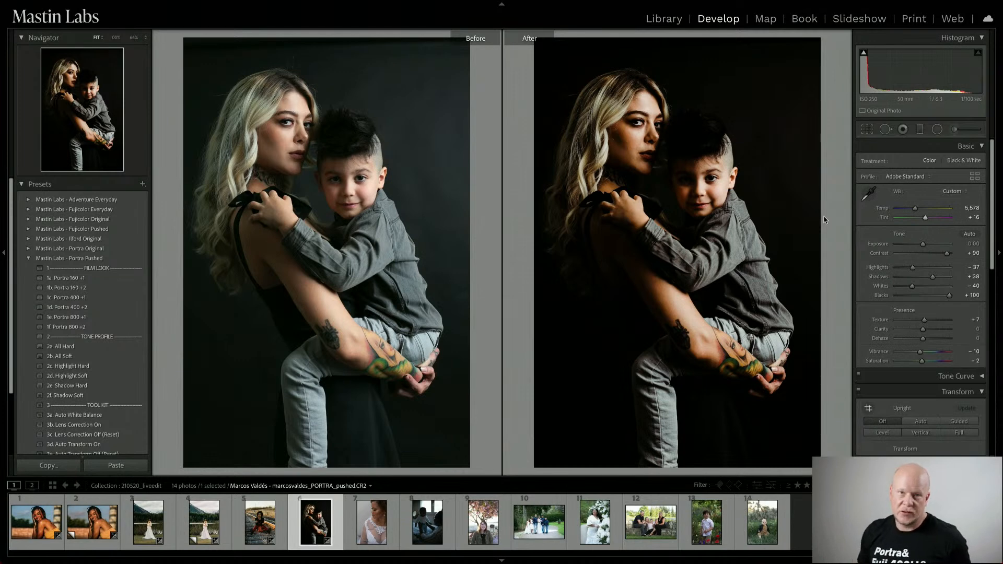
{"action": "key", "text": "y"}
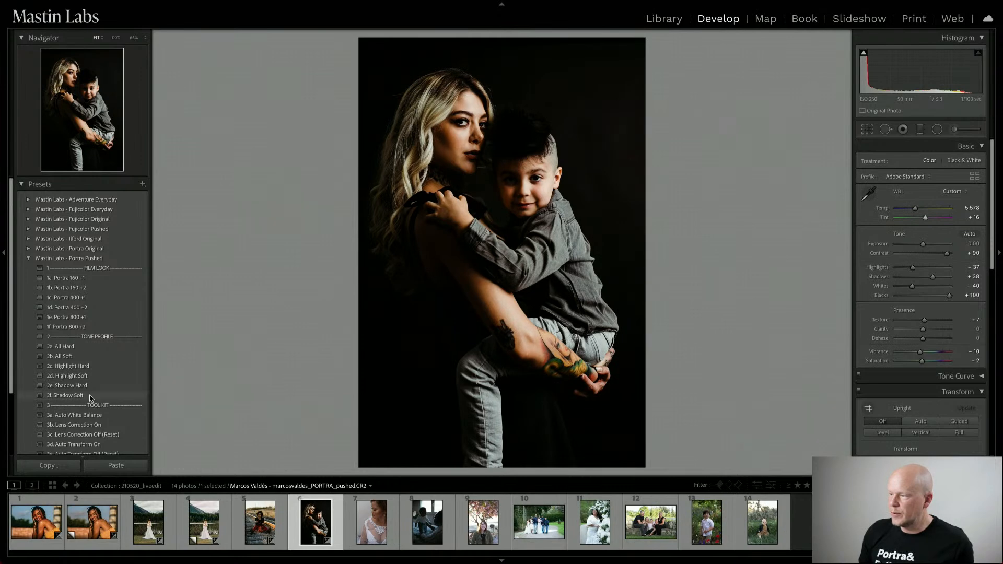
Apply the 2b. All Soft tone profile to the studio portrait and raise Exposure to +0.30 after checking shadow detail up close.
{"action": "left_click", "coordinate": [360, 152]}
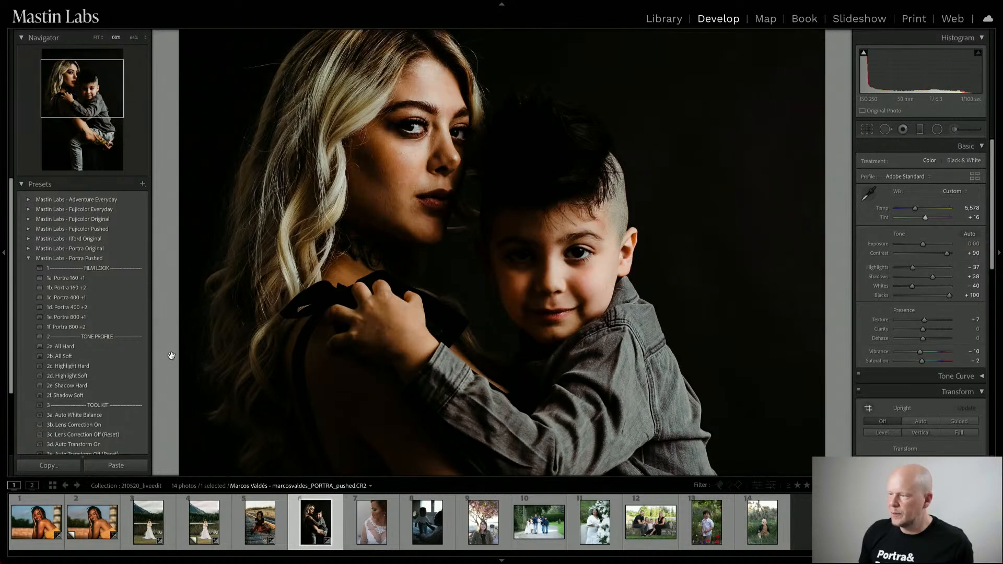
{"action": "left_click", "coordinate": [400, 300]}
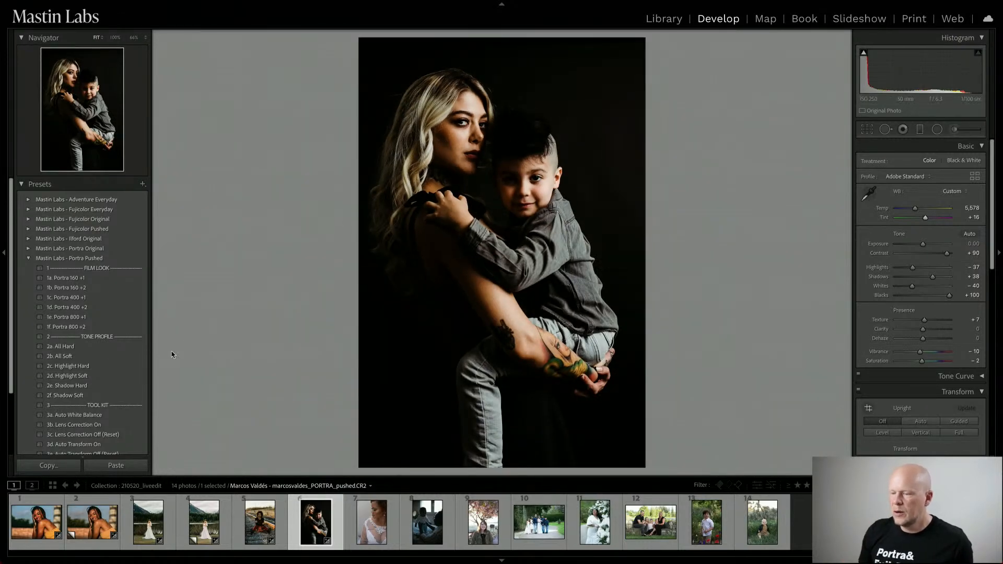
{"action": "left_click", "coordinate": [131, 355]}
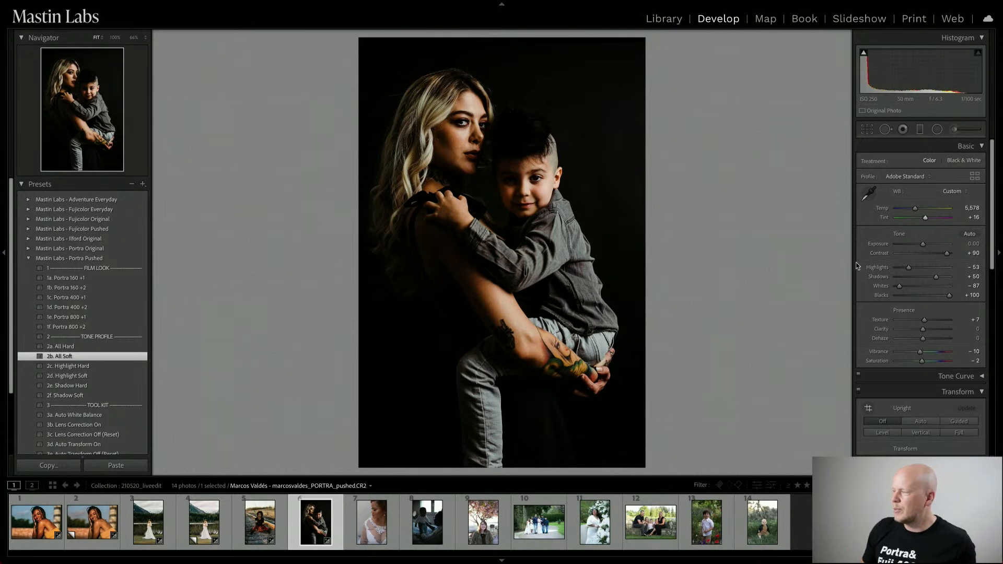
{"action": "left_click_drag", "start_coordinate": [923, 245], "coordinate": [923, 245]}
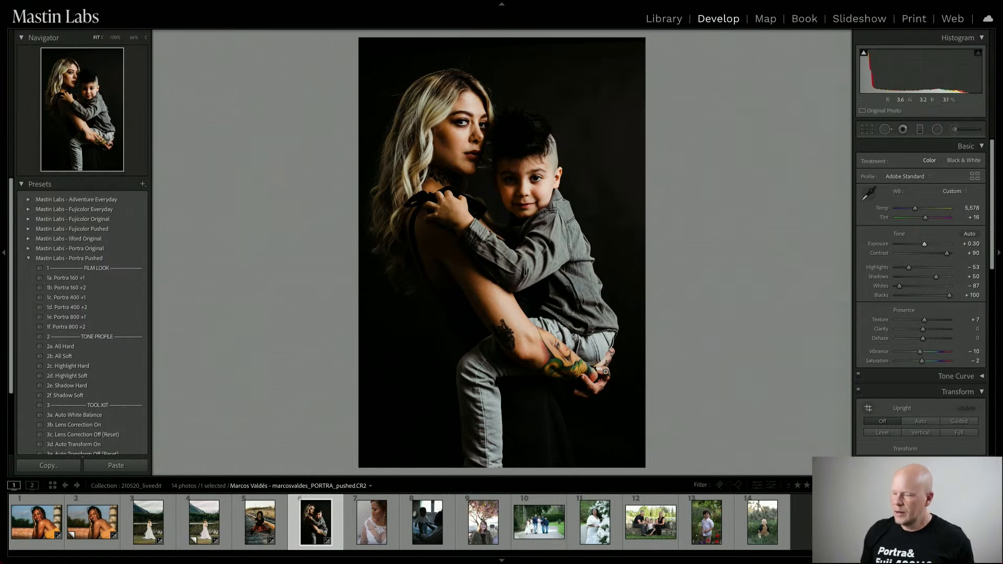
Create a virtual copy of the studio portrait, reset its develop settings, and compare it with the Portra-edited original.
{"action": "right_click", "coordinate": [317, 522]}
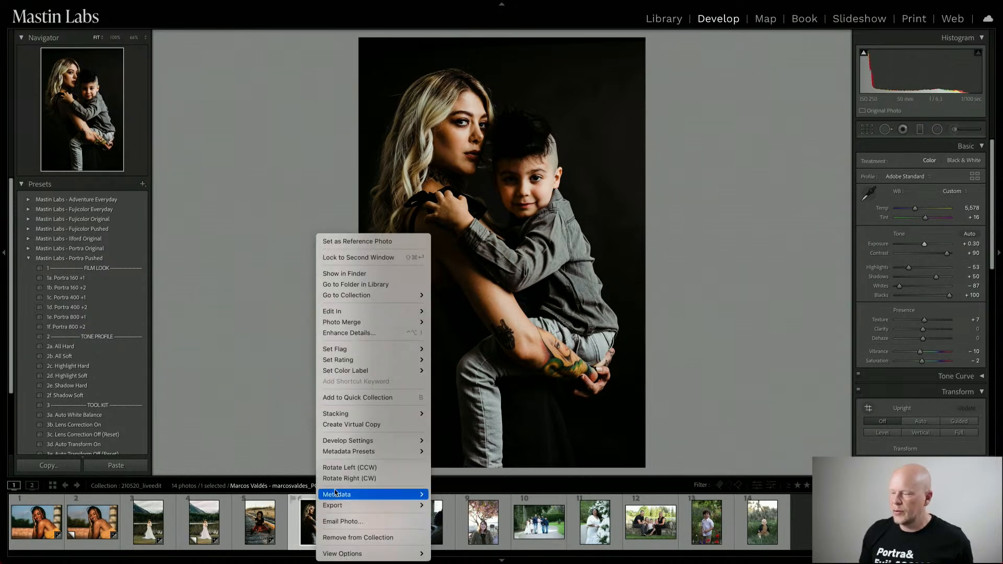
{"action": "left_click", "coordinate": [355, 424]}
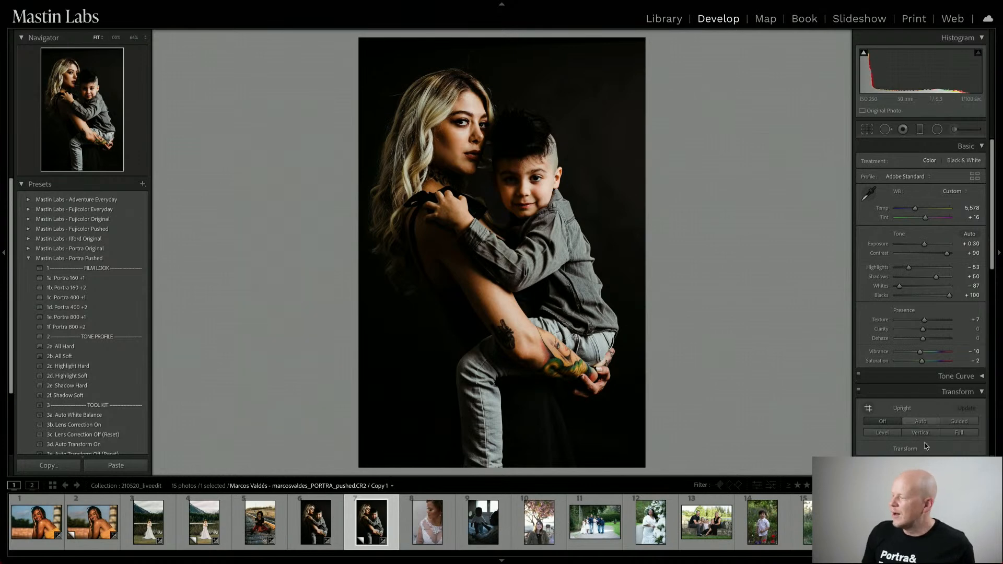
{"action": "left_click", "coordinate": [951, 465]}
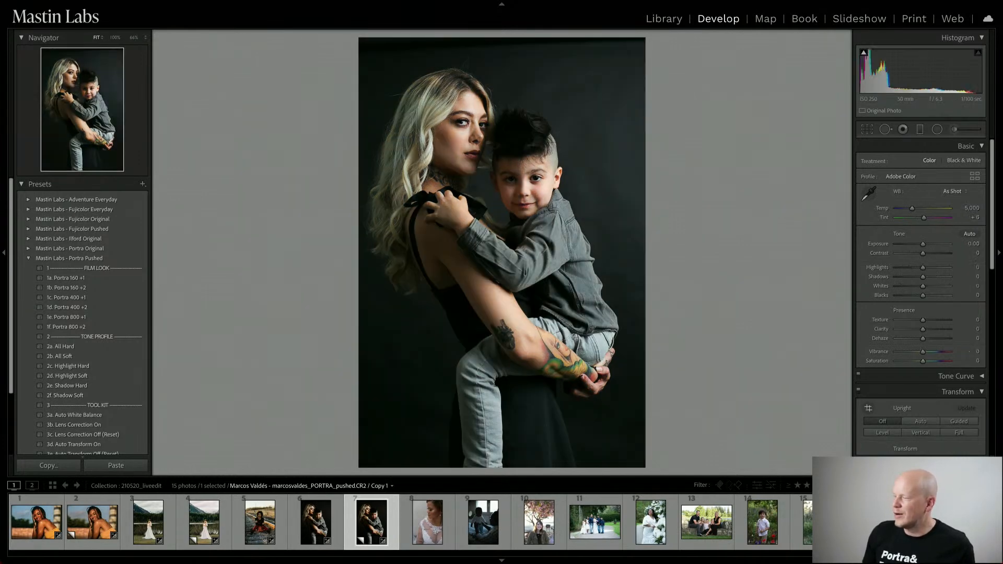
{"action": "left_click", "coordinate": [319, 533]}
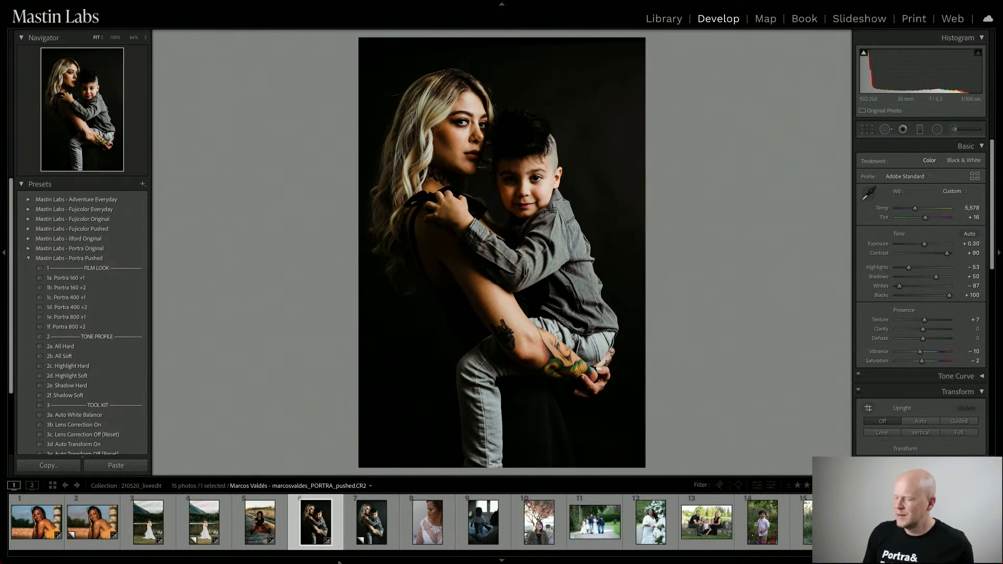
{"action": "key", "text": "Right"}
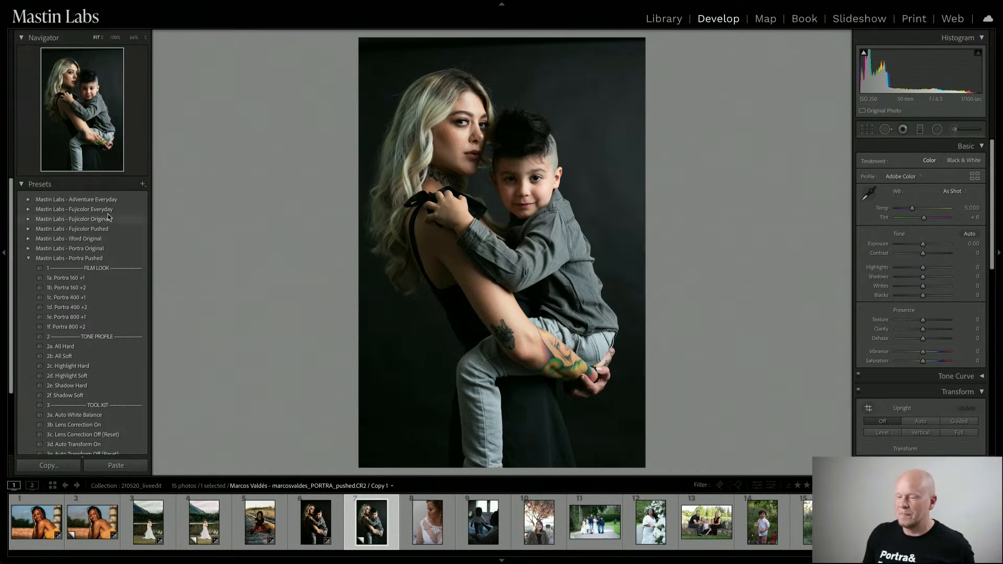
Apply the Adventure Everyday 1a. Ektar 100 film look to the virtual copy and inspect the faces and backdrop at 100% zoom.
{"action": "left_click", "coordinate": [28, 199]}
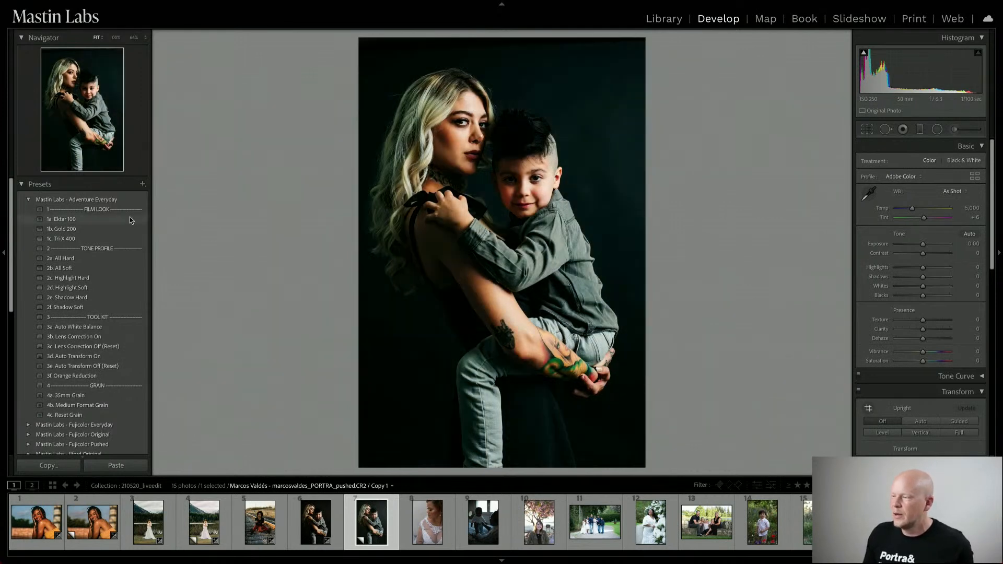
{"action": "left_click", "coordinate": [74, 219]}
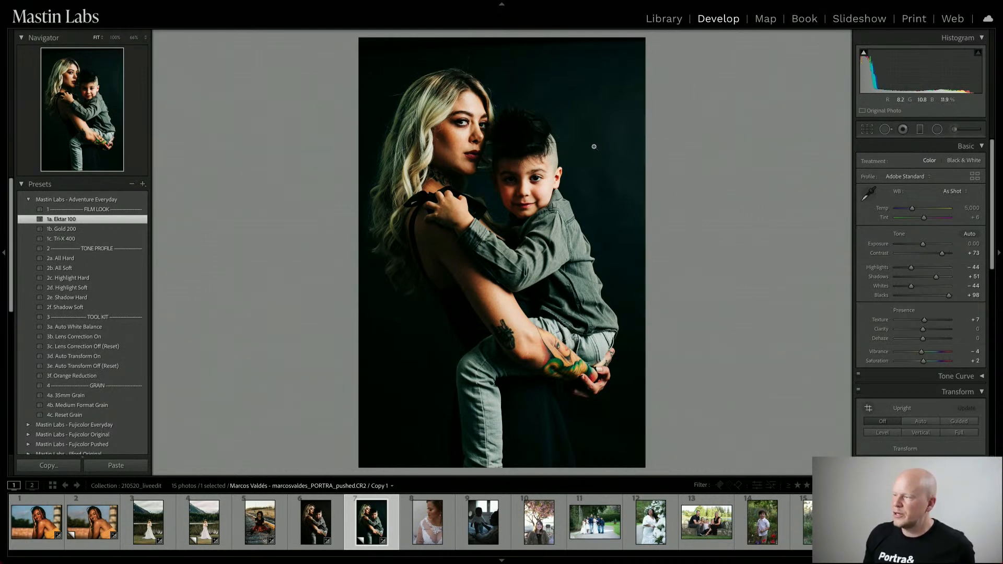
{"action": "left_click", "coordinate": [591, 126]}
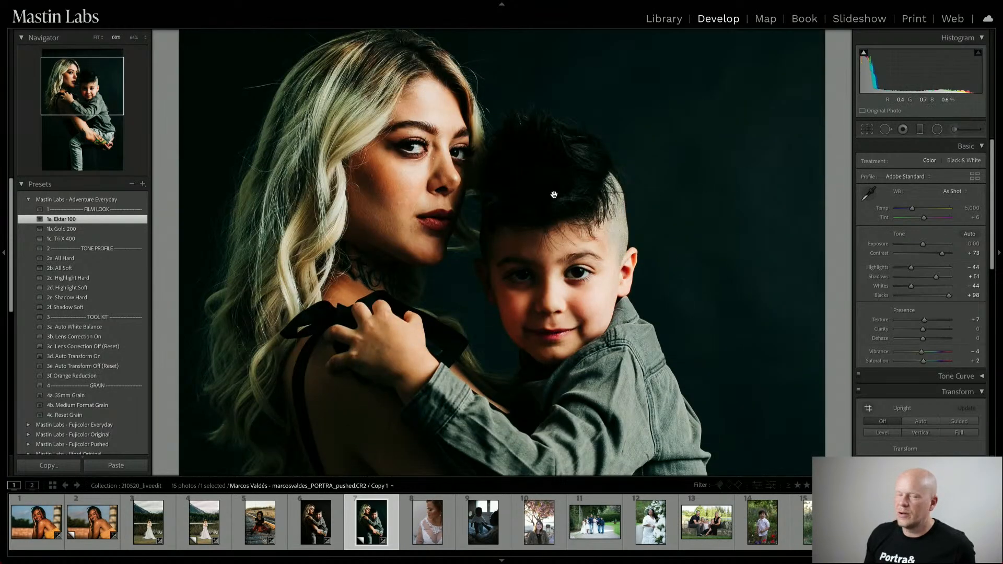
{"action": "left_click", "coordinate": [694, 182]}
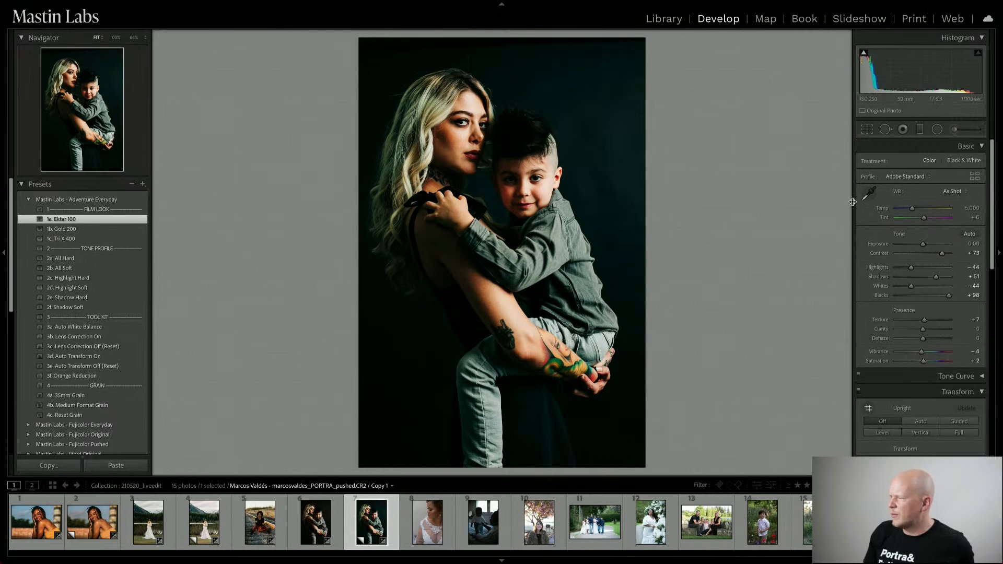
Set the virtual copy's Temp to 5,501 and Tint to +16, and compare it with the Portra version.
{"action": "left_click_drag", "start_coordinate": [911, 209], "coordinate": [925, 219]}
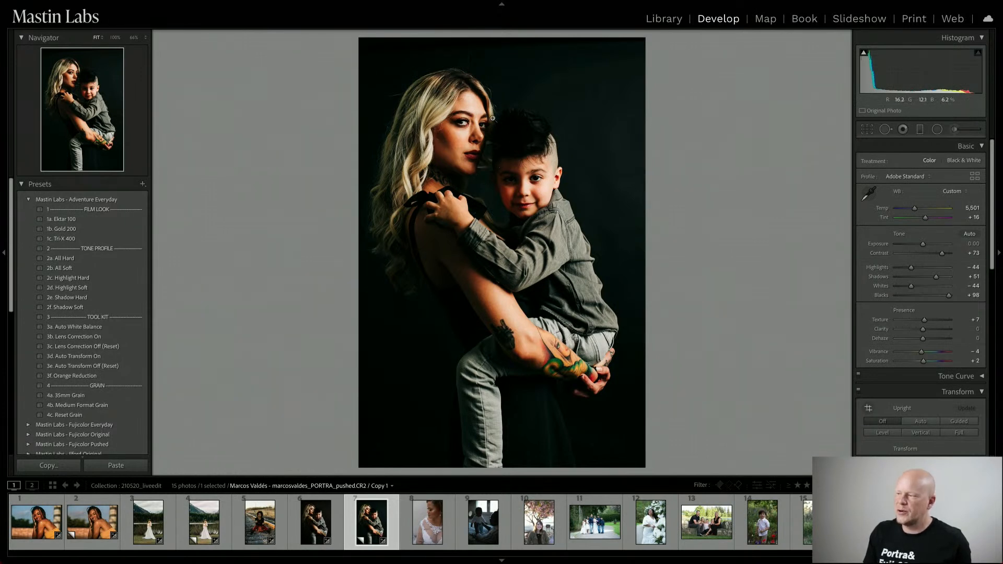
{"action": "left_click", "coordinate": [312, 529]}
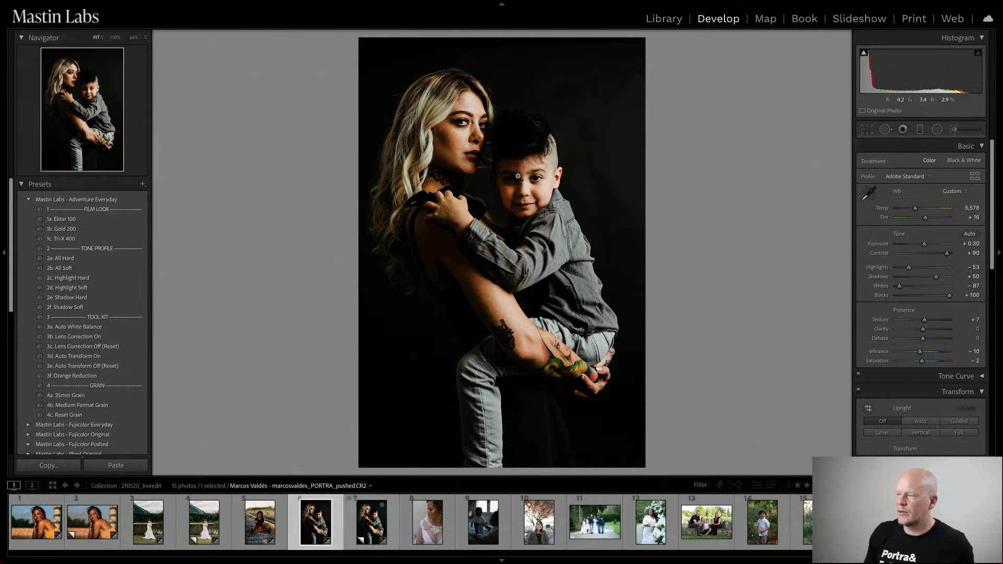
{"action": "left_click", "coordinate": [373, 492]}
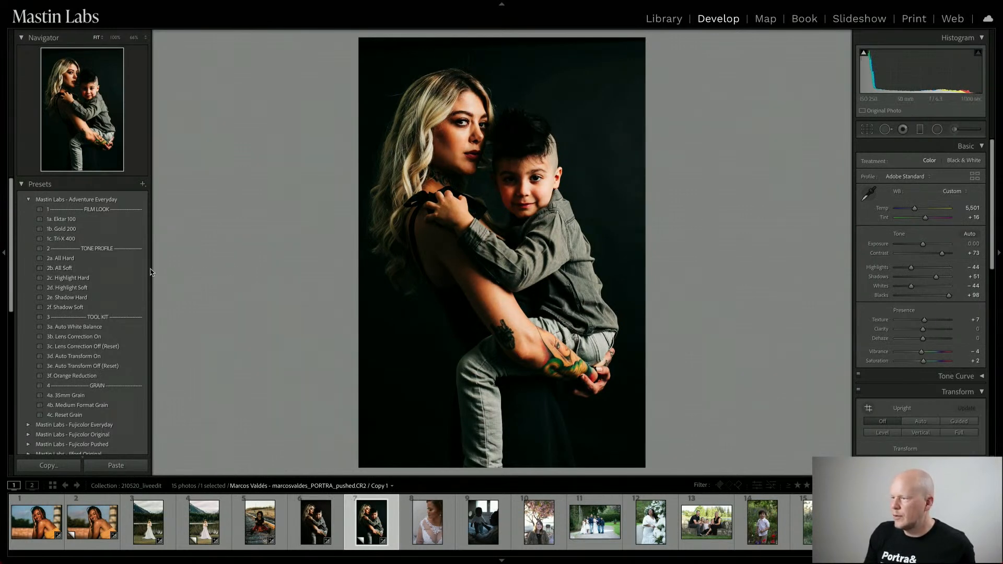
Apply the Adventure Everyday 2b. All Soft tone profile to the virtual copy and raise its Exposure to +0.40.
{"action": "left_click", "coordinate": [60, 268]}
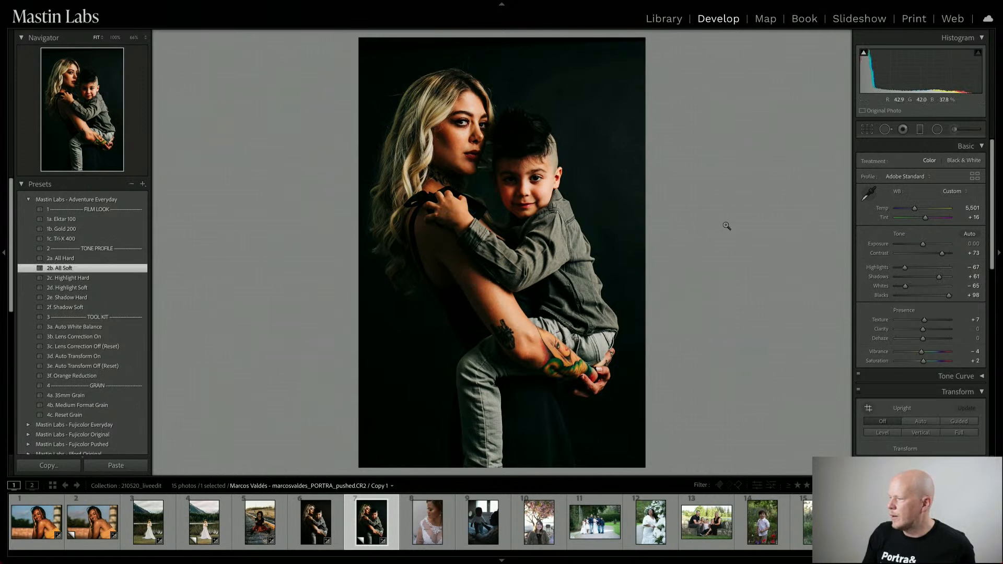
{"action": "left_click_drag", "start_coordinate": [922, 244], "coordinate": [925, 245]}
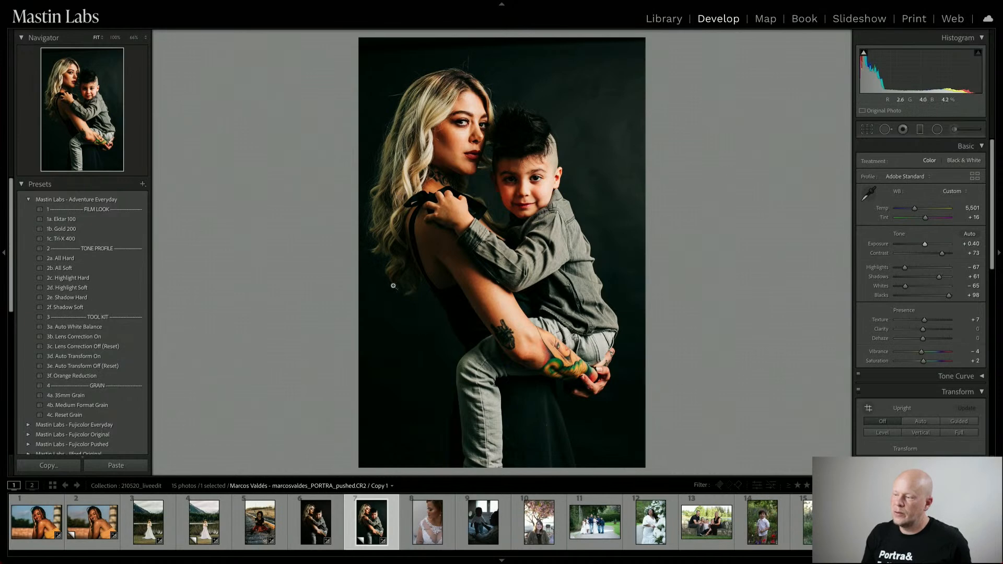
Compare the Portra-edited studio portrait and its Ektar virtual copy side by side in Survey view, enlarging the viewing area slightly.
{"action": "left_click", "coordinate": [328, 529], "text": "ctrl"}
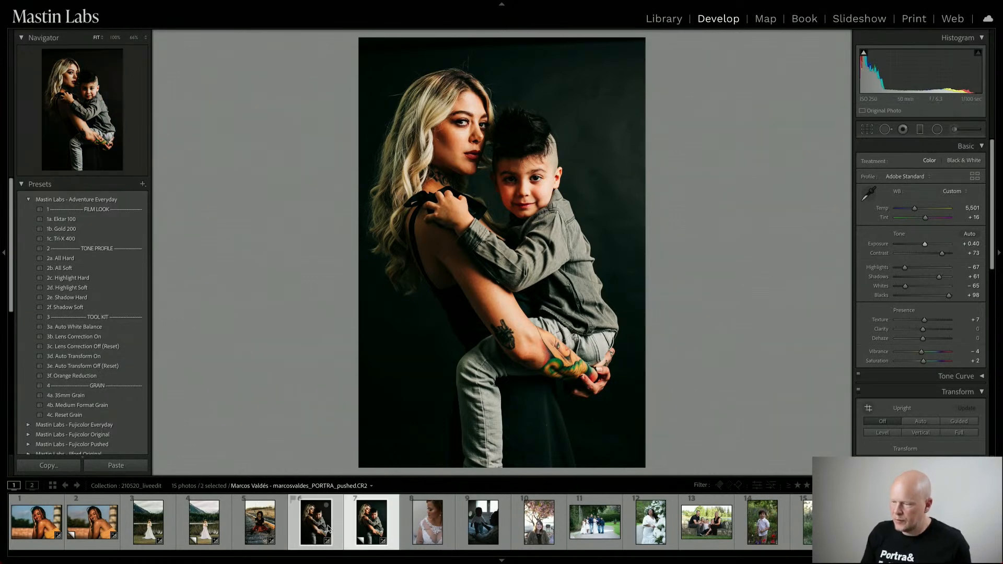
{"action": "key", "text": "n"}
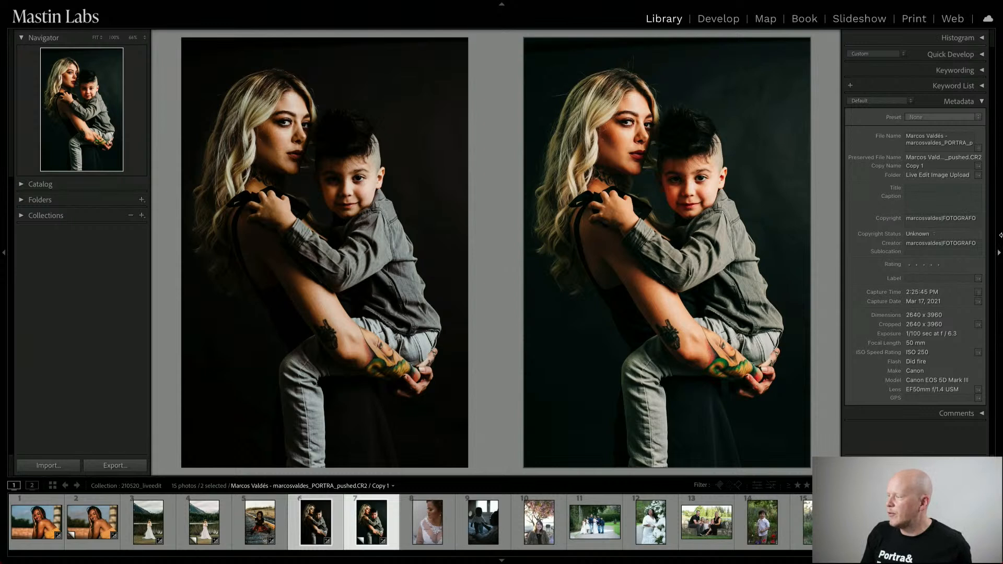
{"action": "left_click_drag", "start_coordinate": [841, 224], "coordinate": [853, 224]}
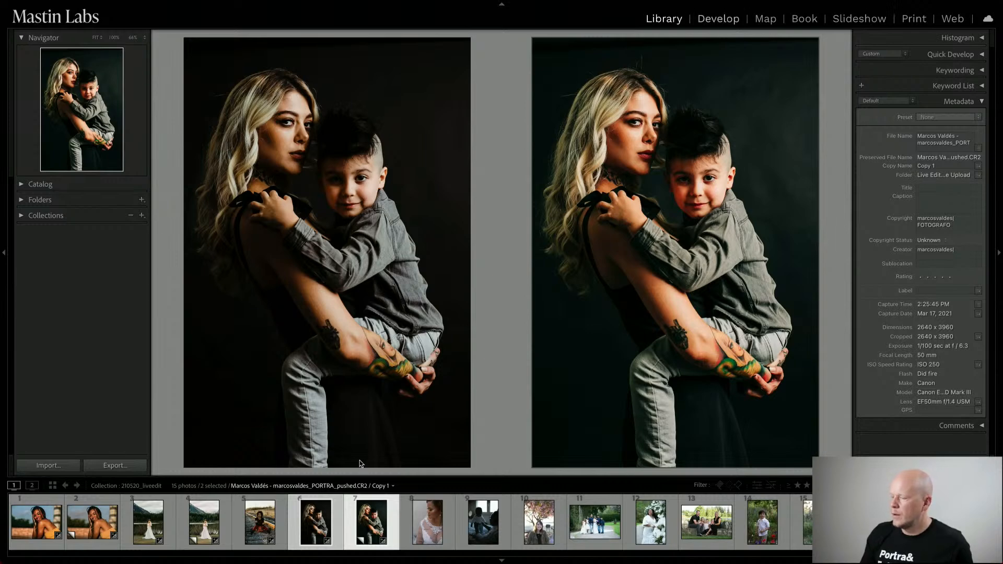
Open the bride portrait for developing and apply the Fujicolor Everyday 1b. Superia 400 film look.
{"action": "left_click", "coordinate": [432, 524]}
{"action": "key", "text": "d"}
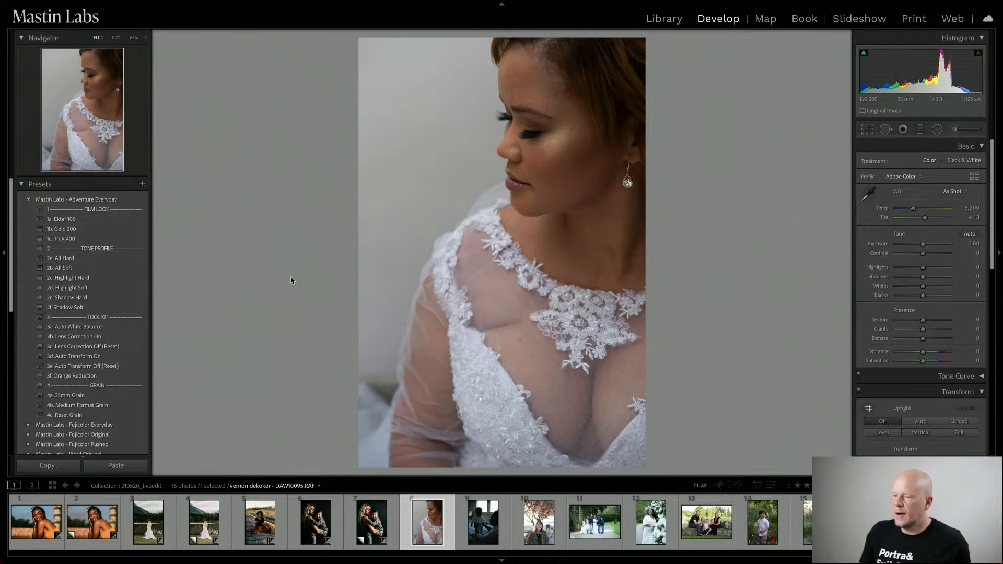
{"action": "left_click", "coordinate": [28, 199]}
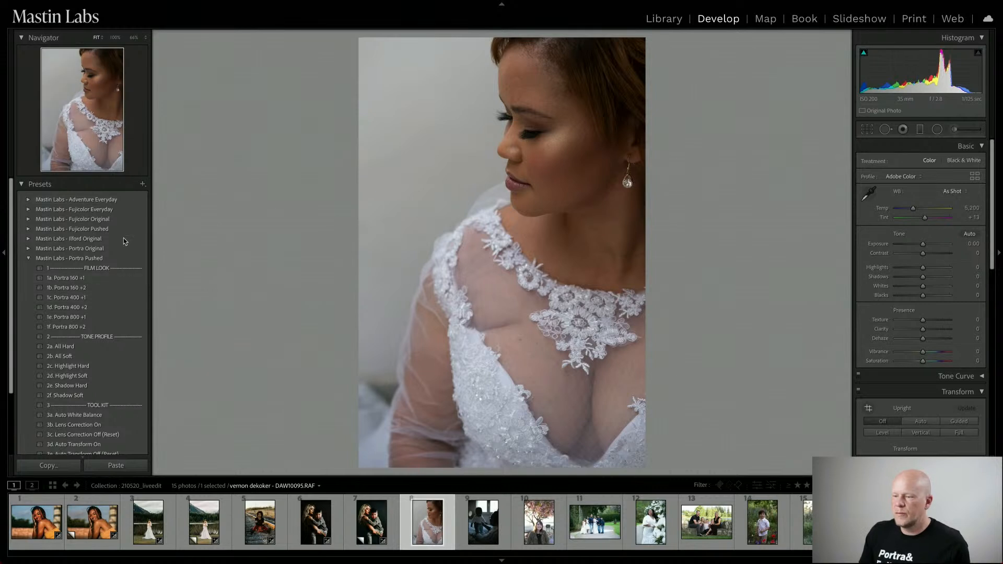
{"action": "left_click", "coordinate": [29, 258]}
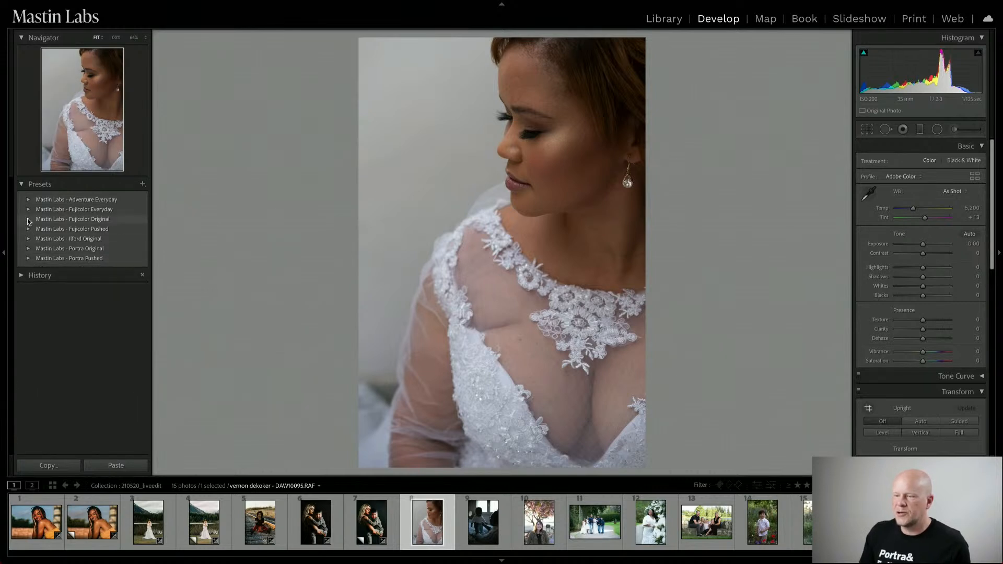
{"action": "left_click", "coordinate": [27, 219]}
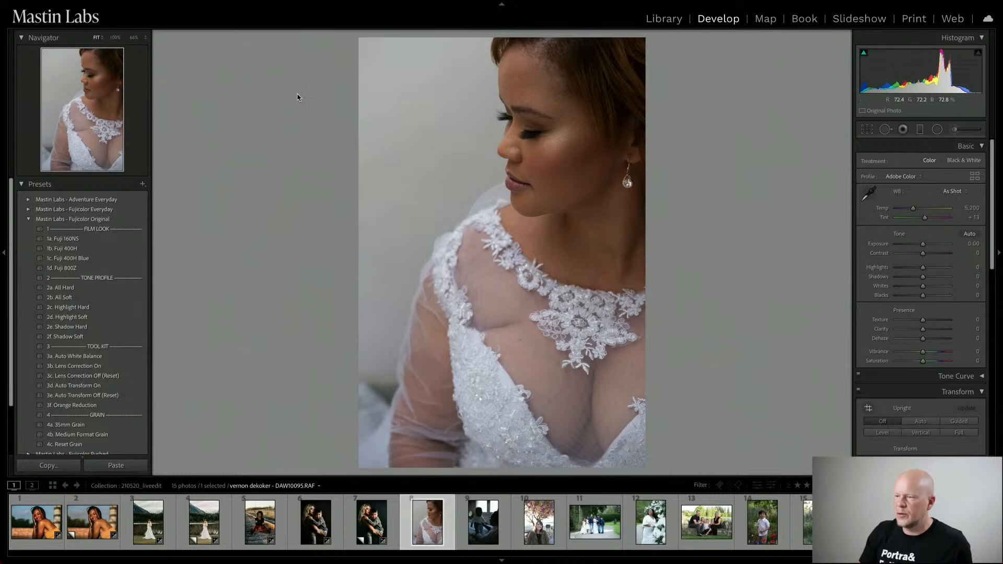
{"action": "left_click", "coordinate": [29, 209]}
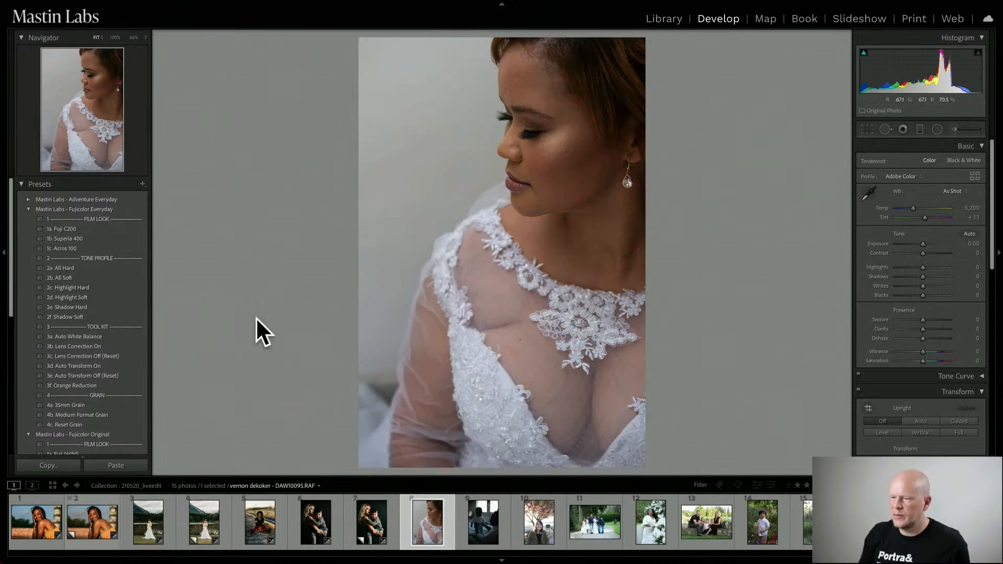
{"action": "left_click", "coordinate": [121, 239]}
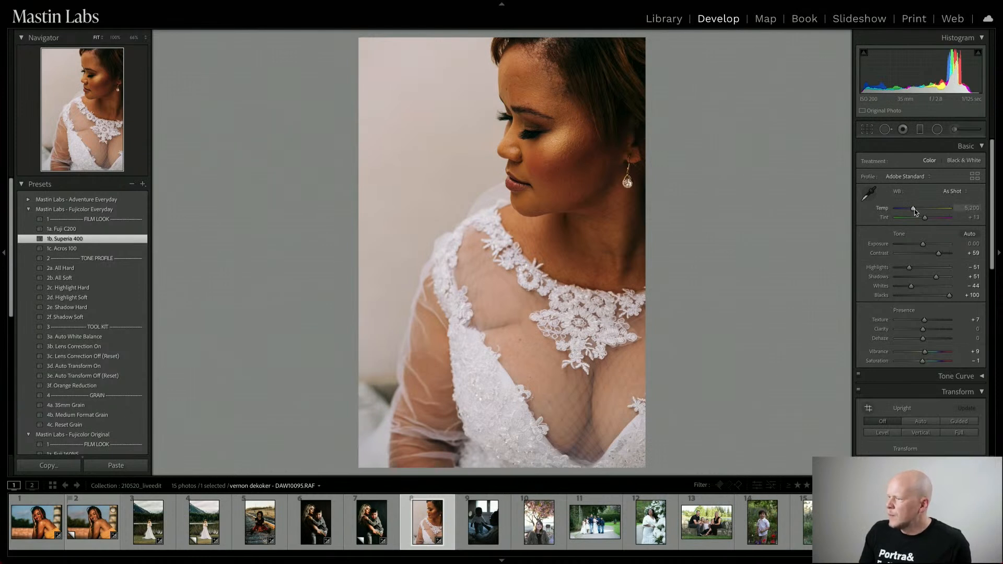
Set the bride portrait's Temp to 4,933 and Tint to +12, and compare it with its before view.
{"action": "left_click_drag", "start_coordinate": [914, 209], "coordinate": [911, 210]}
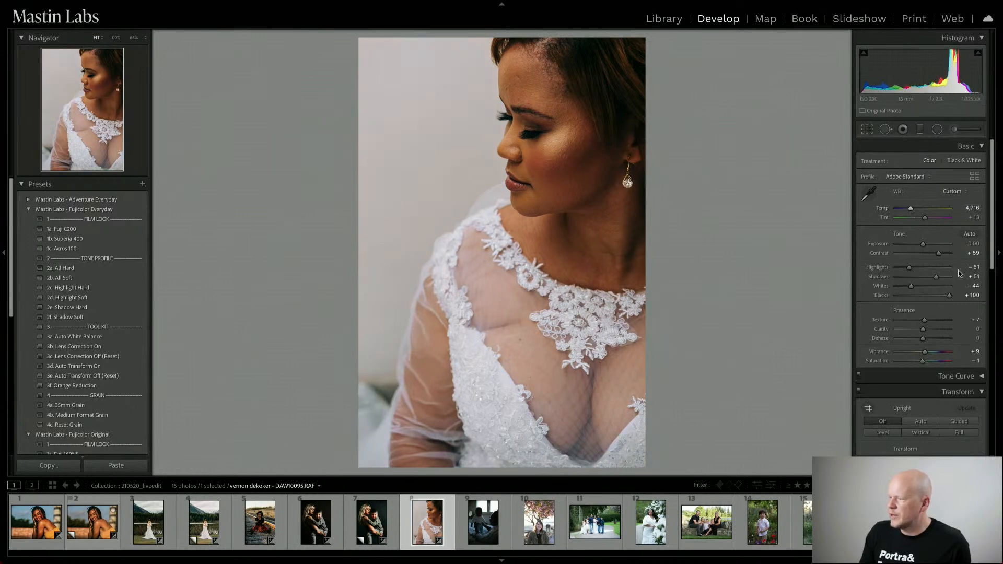
{"action": "key", "text": "ctrl+z"}
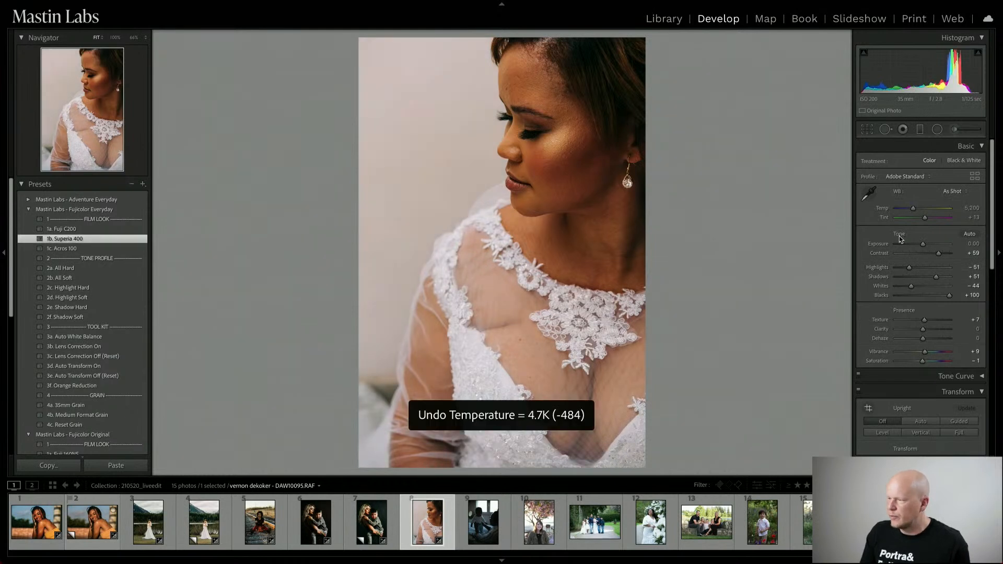
{"action": "left_click_drag", "start_coordinate": [913, 208], "coordinate": [911, 208]}
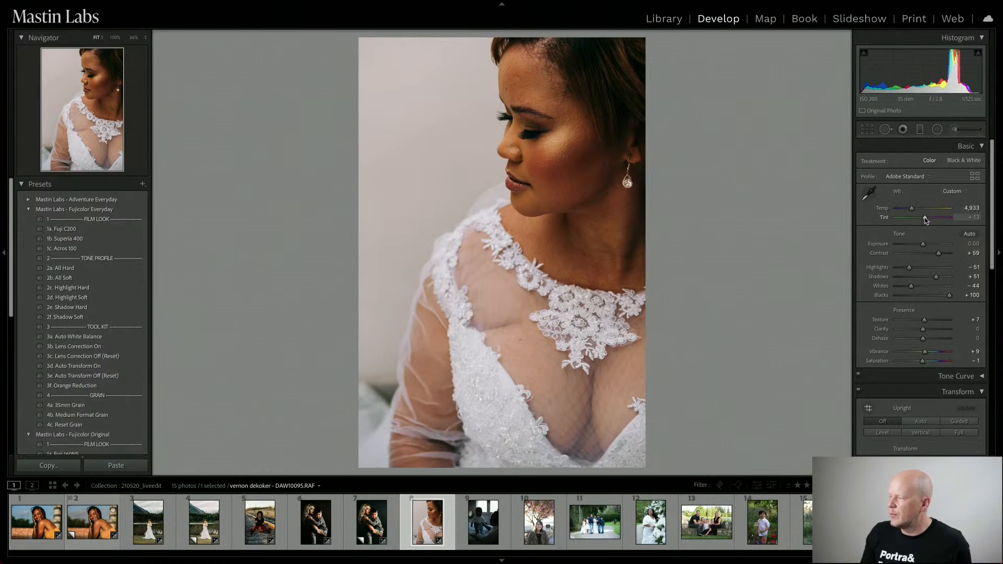
{"action": "left_click_drag", "start_coordinate": [925, 218], "coordinate": [923, 217]}
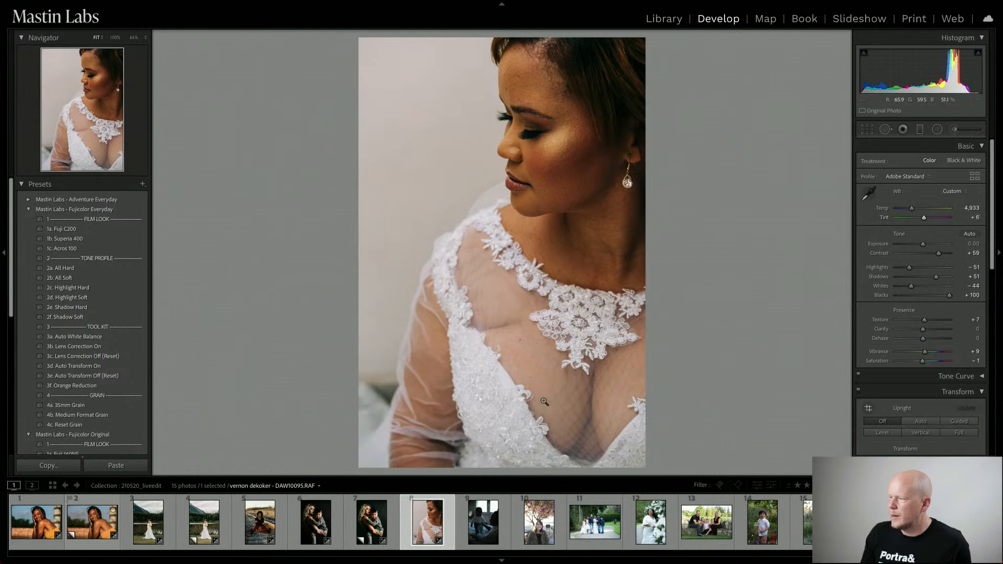
{"action": "left_click_drag", "start_coordinate": [924, 218], "coordinate": [924, 220]}
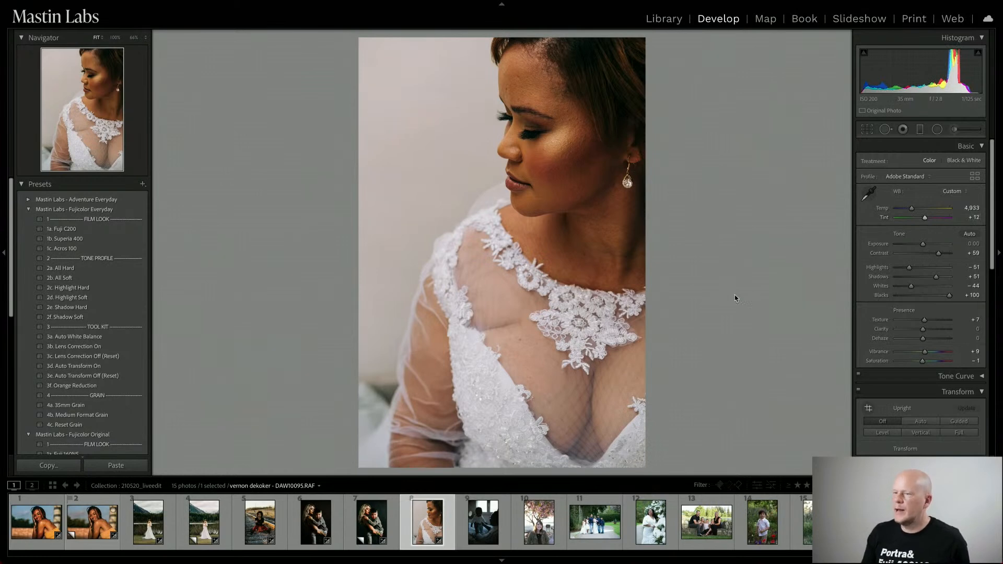
{"action": "key", "text": "y"}
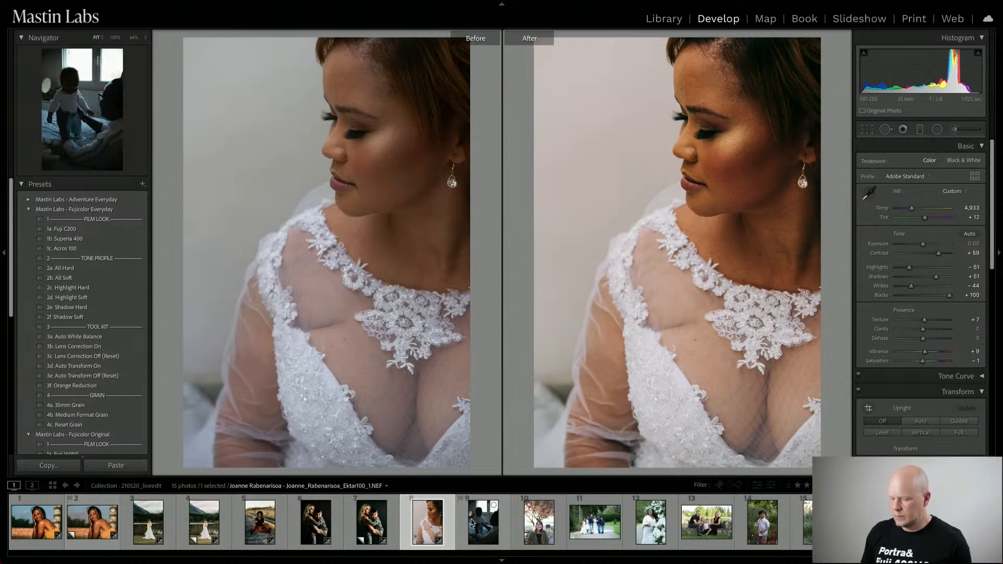
{"action": "key", "text": "y"}
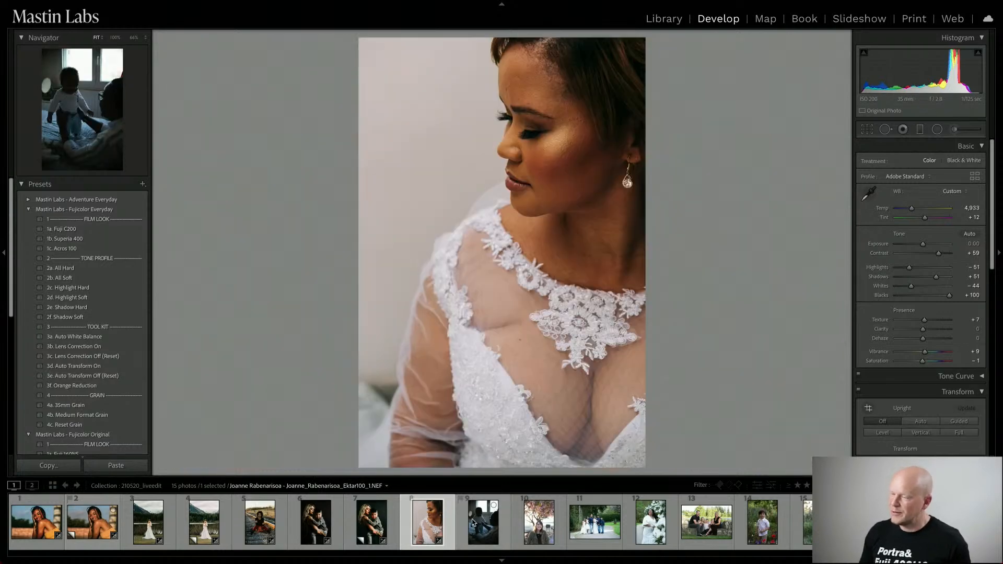
Apply the Adventure Everyday 1a. Ektar 100 film look to the photo of the man holding the baby by the window.
{"action": "left_click", "coordinate": [483, 535]}
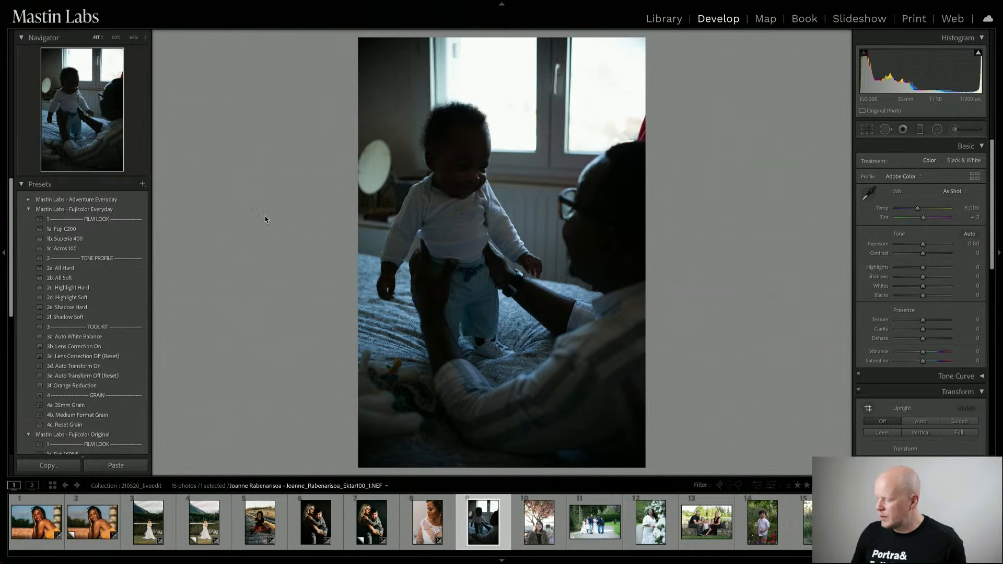
{"action": "left_click", "coordinate": [29, 200]}
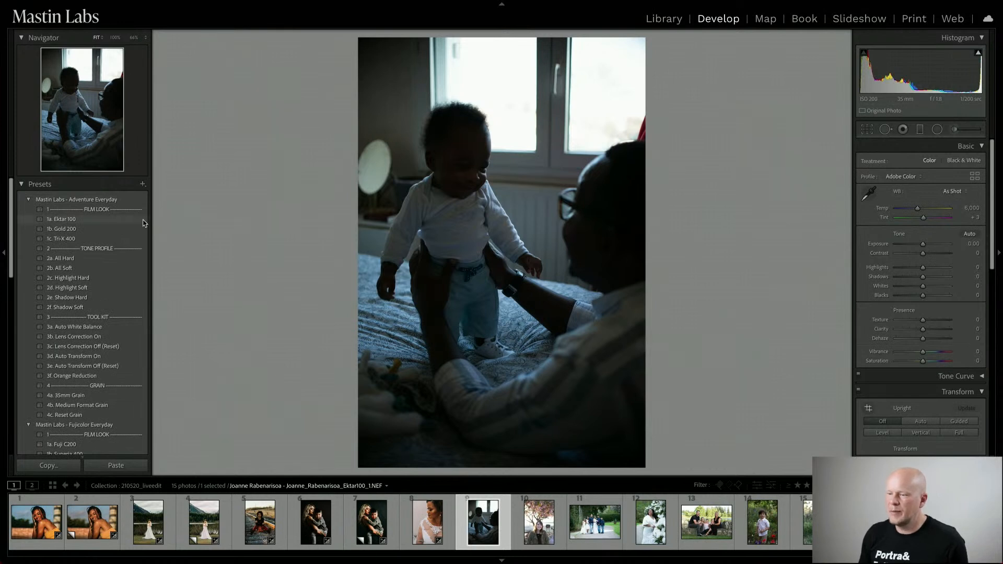
{"action": "left_click", "coordinate": [109, 220]}
{"action": "left_click", "coordinate": [99, 220]}
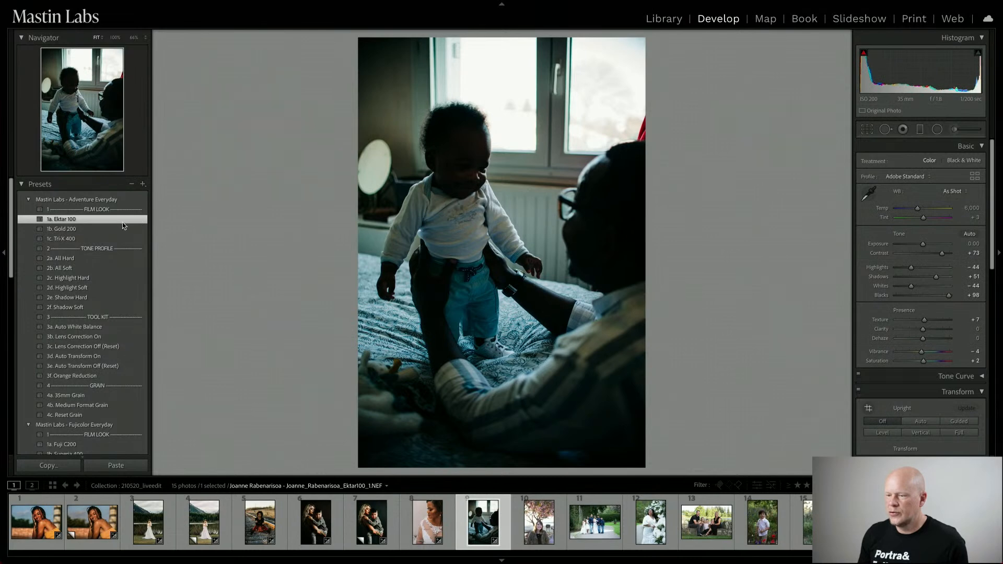
Set the baby photo's Temp to 7,070, Tint to +5 and Exposure to +1.35.
{"action": "left_click_drag", "start_coordinate": [924, 246], "coordinate": [930, 245]}
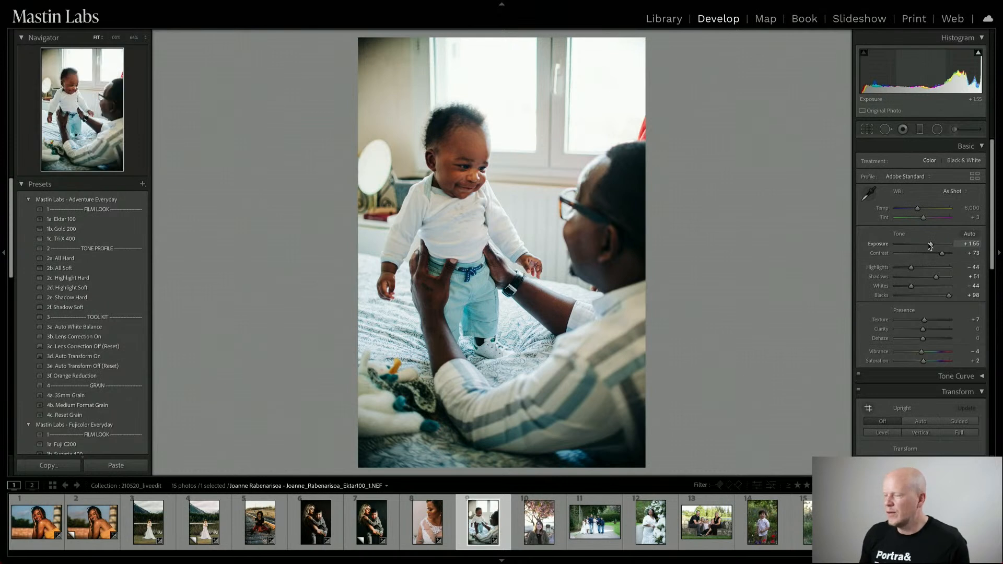
{"action": "left_click_drag", "start_coordinate": [918, 208], "coordinate": [922, 208]}
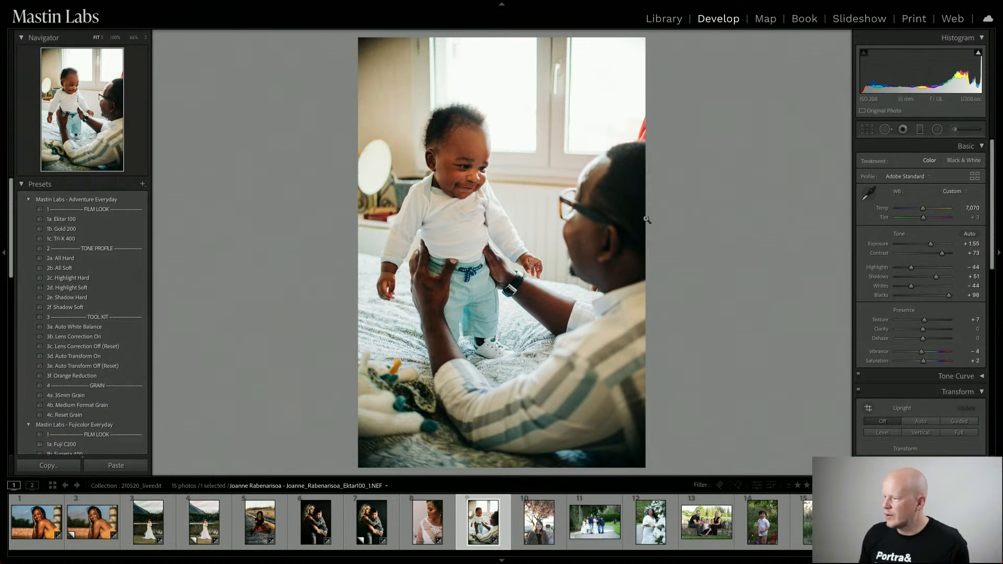
{"action": "left_click_drag", "start_coordinate": [923, 221], "coordinate": [924, 221]}
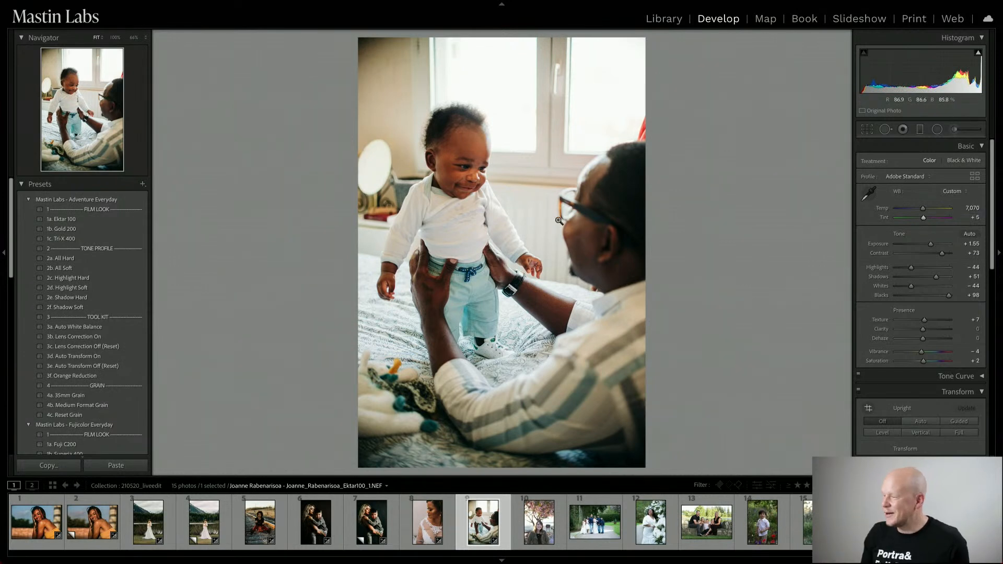
{"action": "left_click_drag", "start_coordinate": [932, 243], "coordinate": [932, 244]}
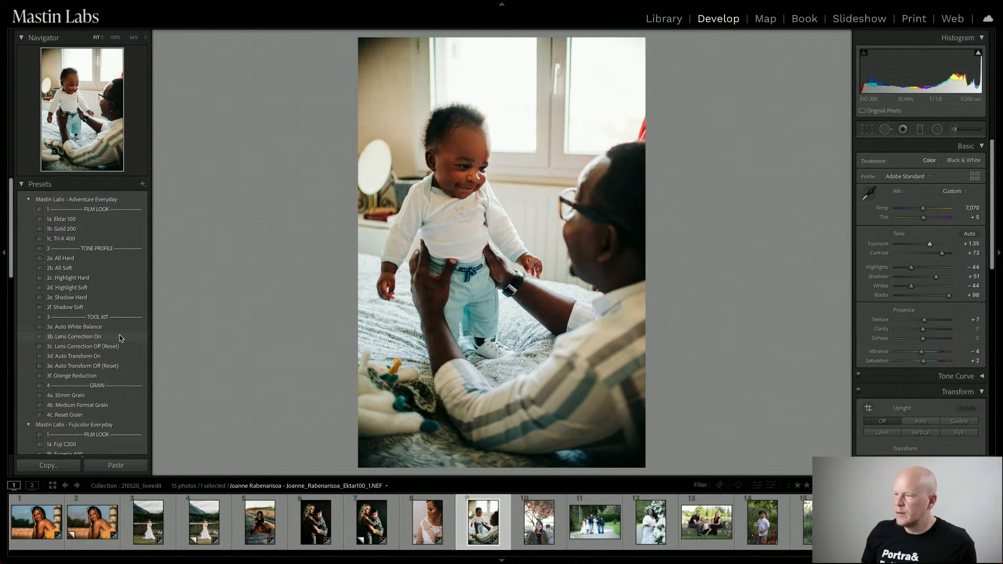
Apply the Adventure Everyday 3b. Lens Correction On preset to the baby photo and compare its before and after views.
{"action": "left_click", "coordinate": [145, 338]}
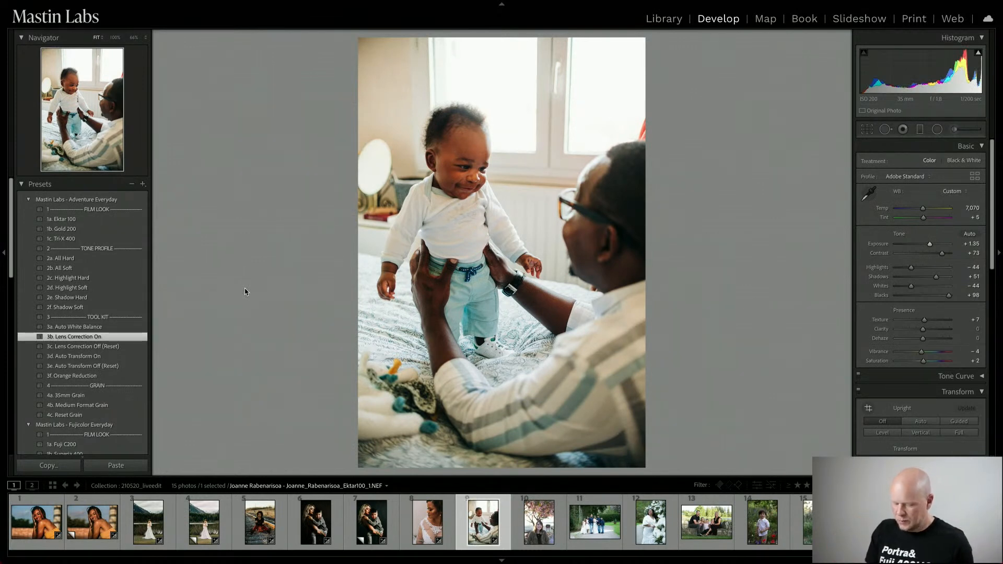
{"action": "key", "text": "y"}
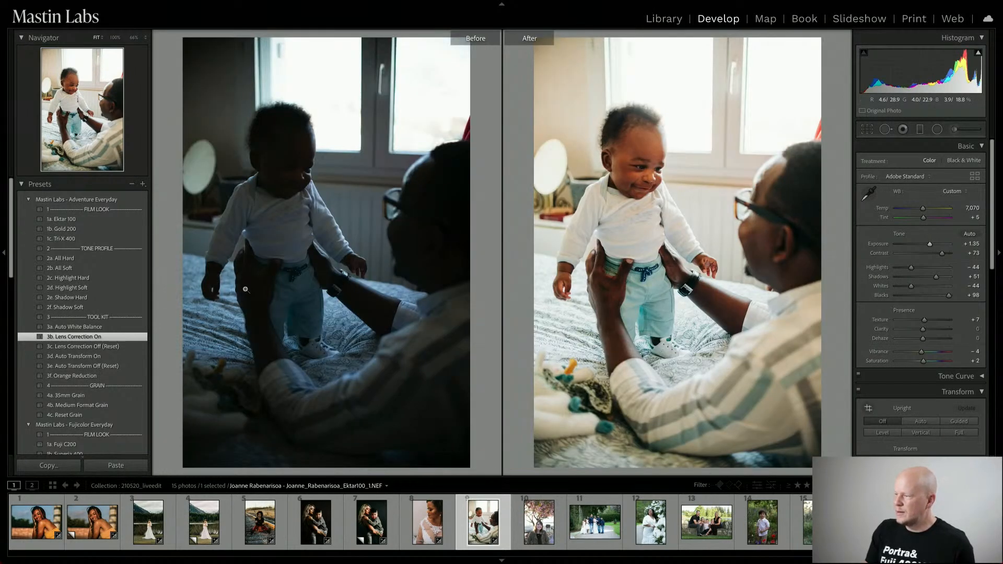
{"action": "key", "text": "y"}
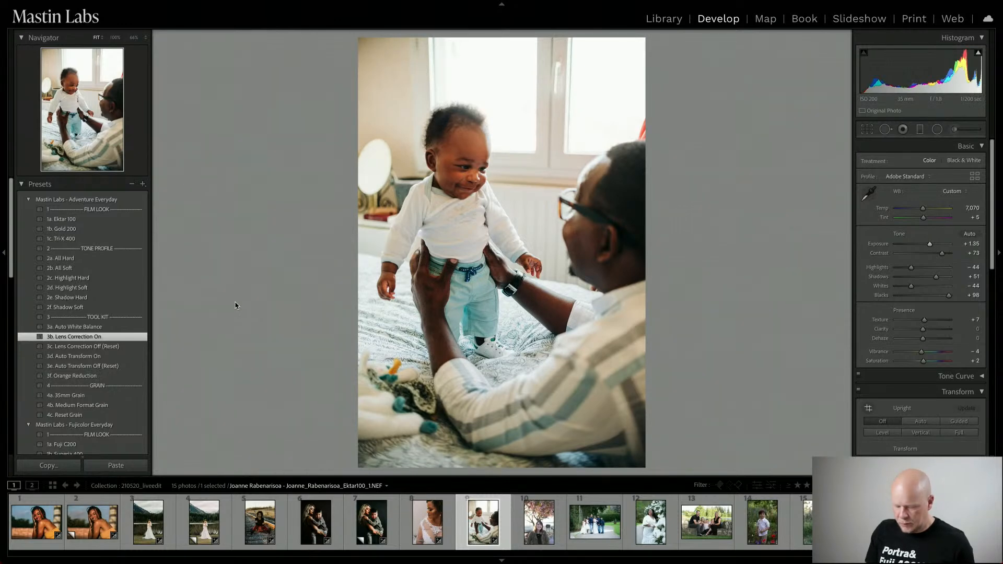
{"action": "key", "text": "y"}
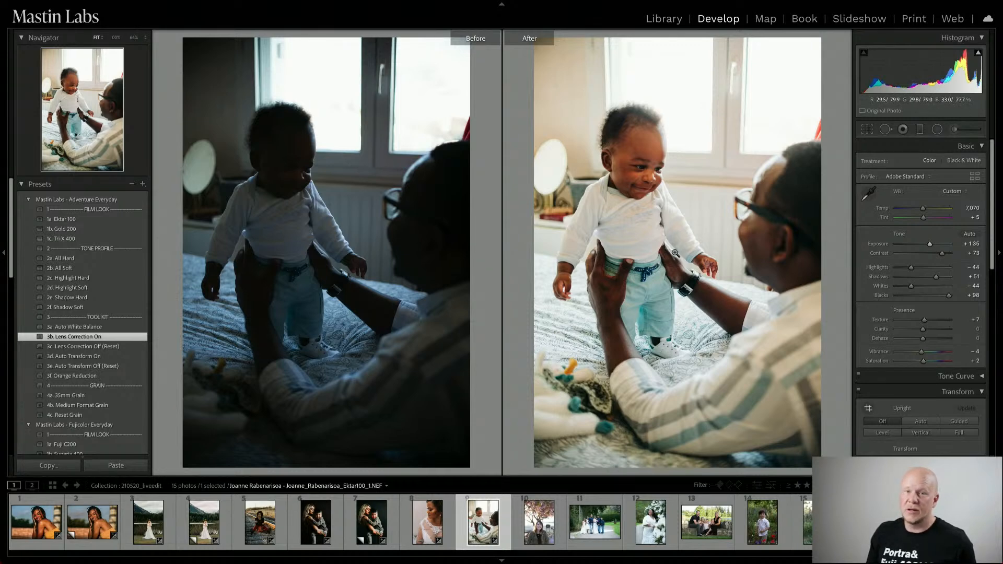
{"action": "key", "text": "y"}
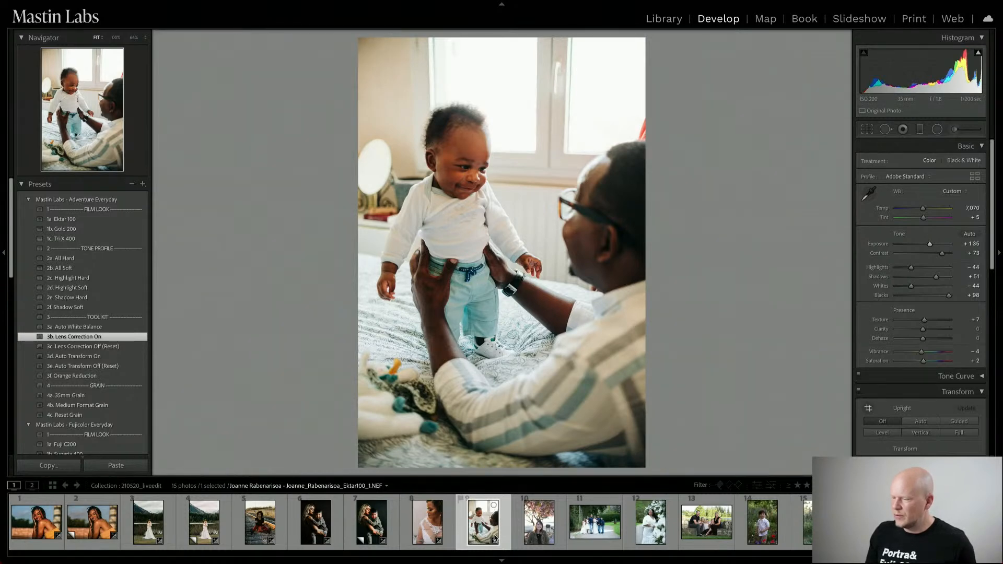
Apply the Fujicolor Pushed 1b. Fuji 160NS +2 film look to the portrait of the woman under the blossoming tree.
{"action": "left_click", "coordinate": [530, 527]}
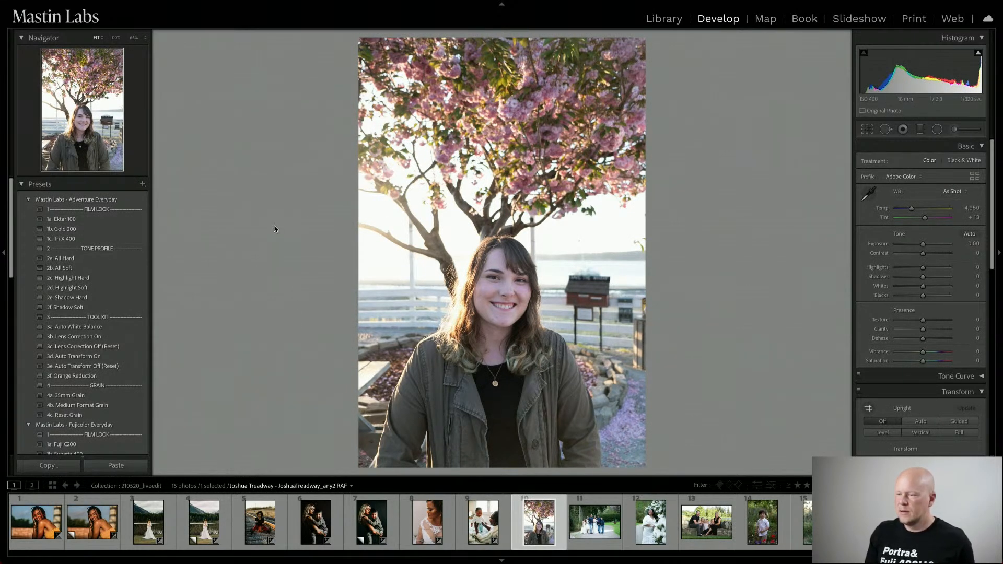
{"action": "left_click", "coordinate": [27, 200]}
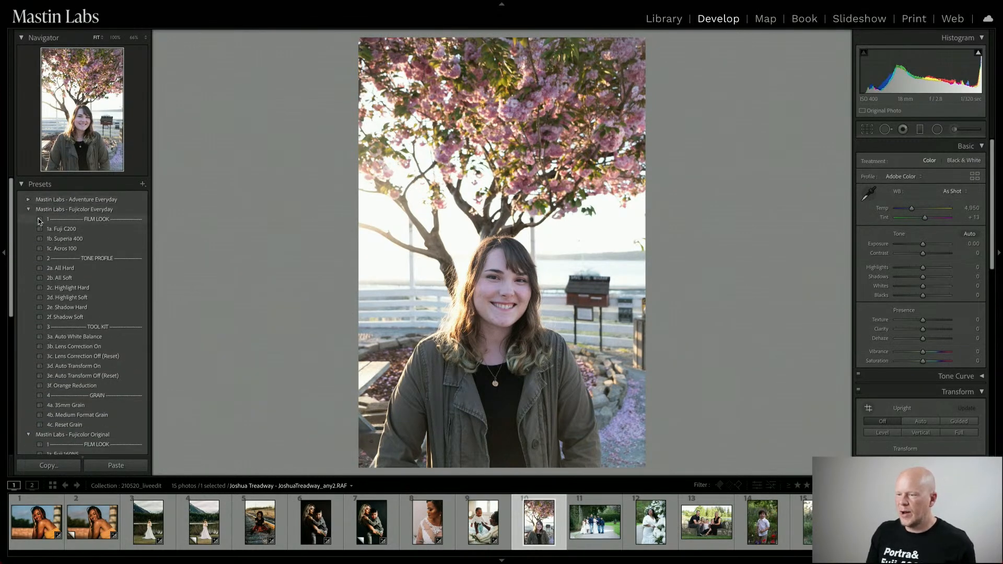
{"action": "scroll", "coordinate": [29, 211], "scroll_direction": "down", "scroll_amount": 2}
{"action": "left_click", "coordinate": [28, 209]}
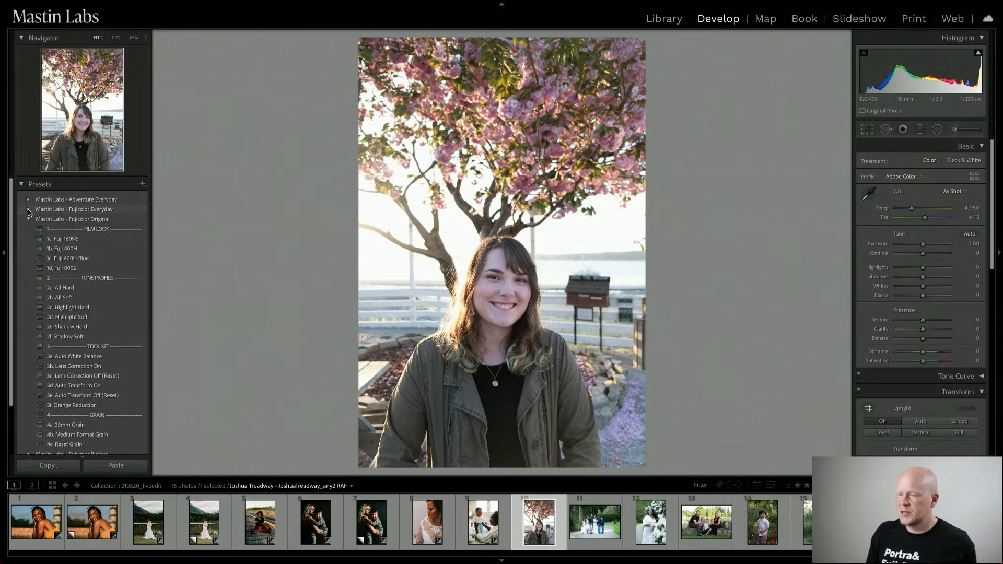
{"action": "left_click", "coordinate": [27, 219]}
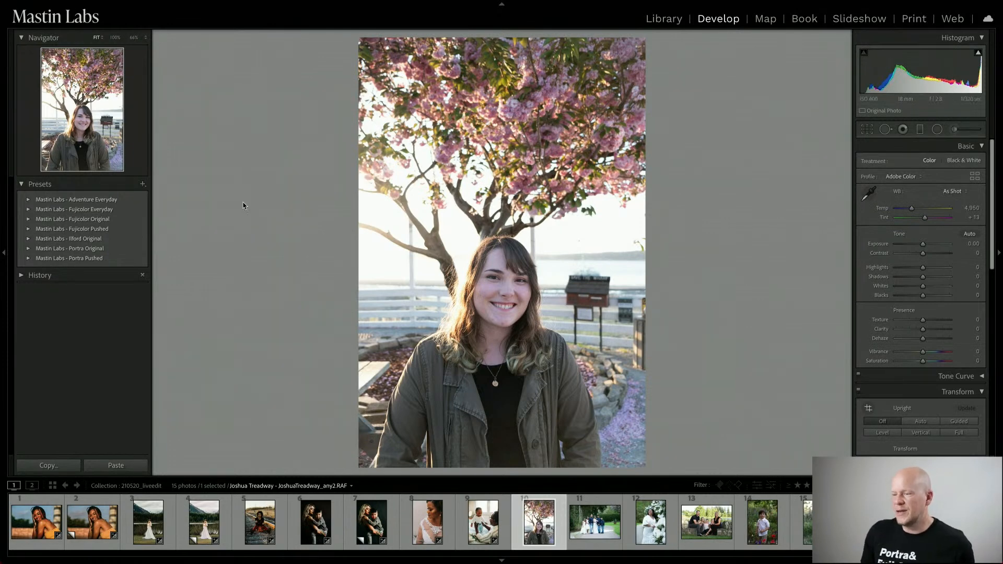
{"action": "left_click", "coordinate": [28, 230]}
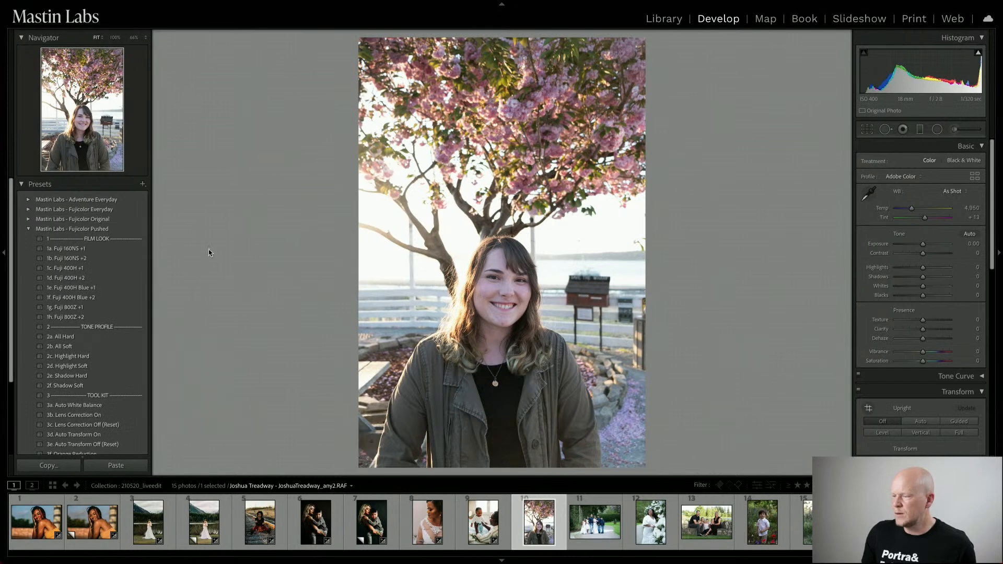
{"action": "left_click", "coordinate": [128, 260]}
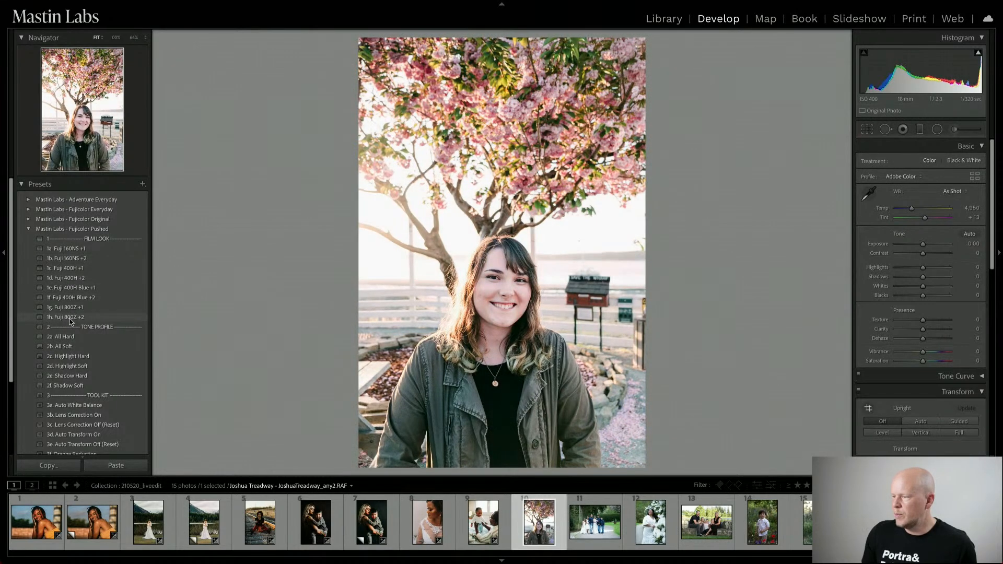
{"action": "left_click", "coordinate": [67, 258]}
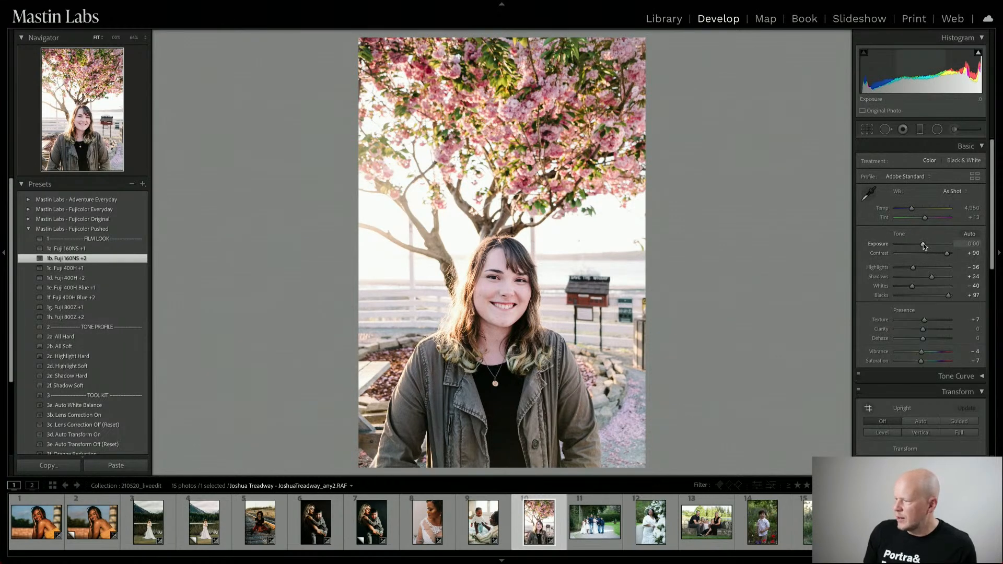
Try an Exposure of +0.40 on the blossom-tree portrait, undo it, and set Temp to 5,558.
{"action": "left_click_drag", "start_coordinate": [924, 245], "coordinate": [926, 245]}
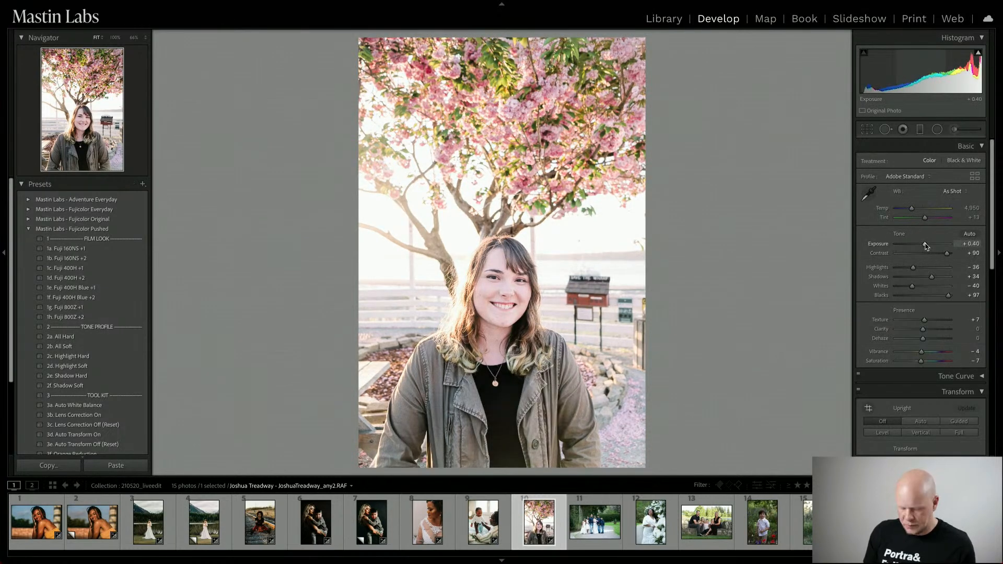
{"action": "key", "text": "ctrl+z"}
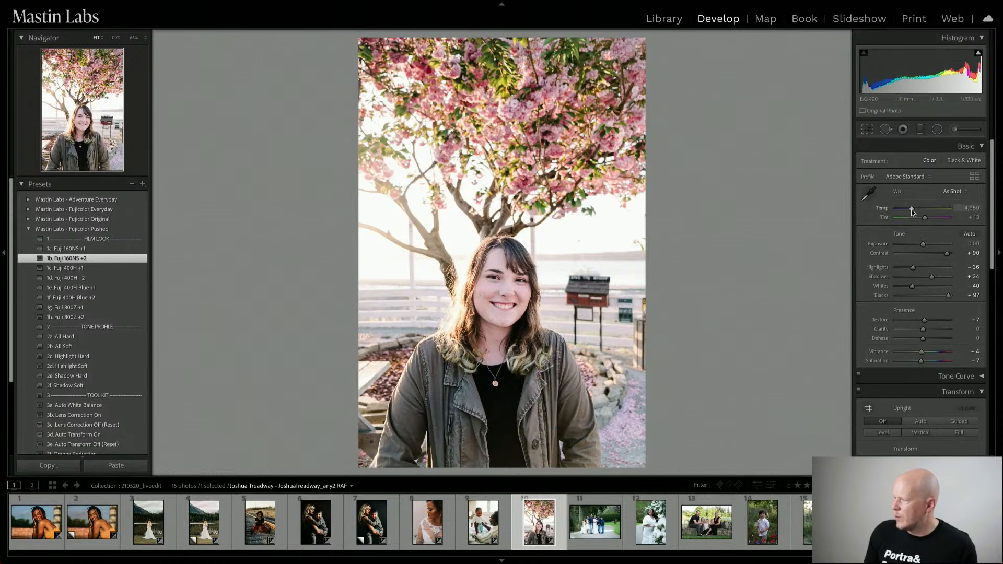
{"action": "left_click_drag", "start_coordinate": [912, 210], "coordinate": [915, 211]}
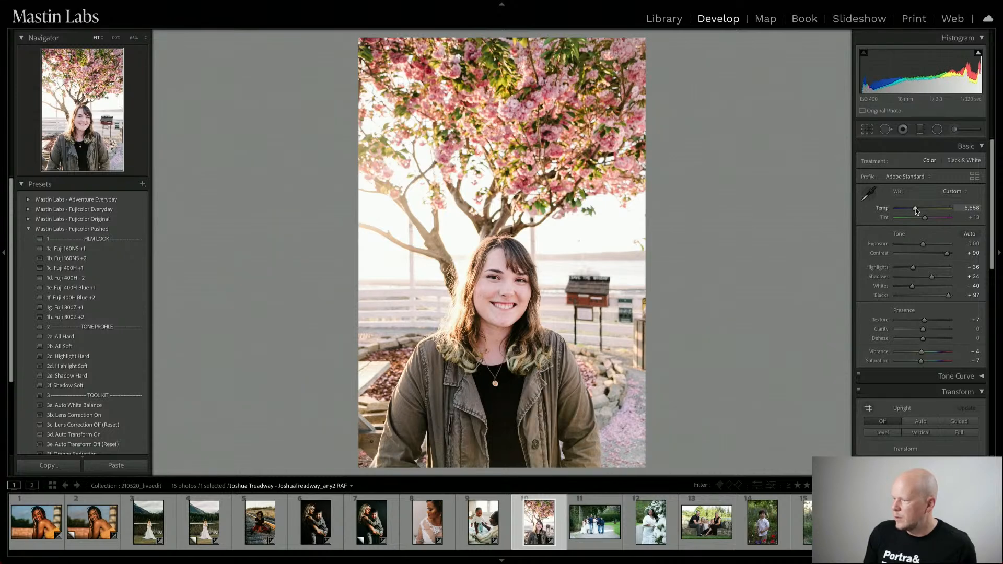
{"action": "left_click_drag", "start_coordinate": [915, 210], "coordinate": [915, 210]}
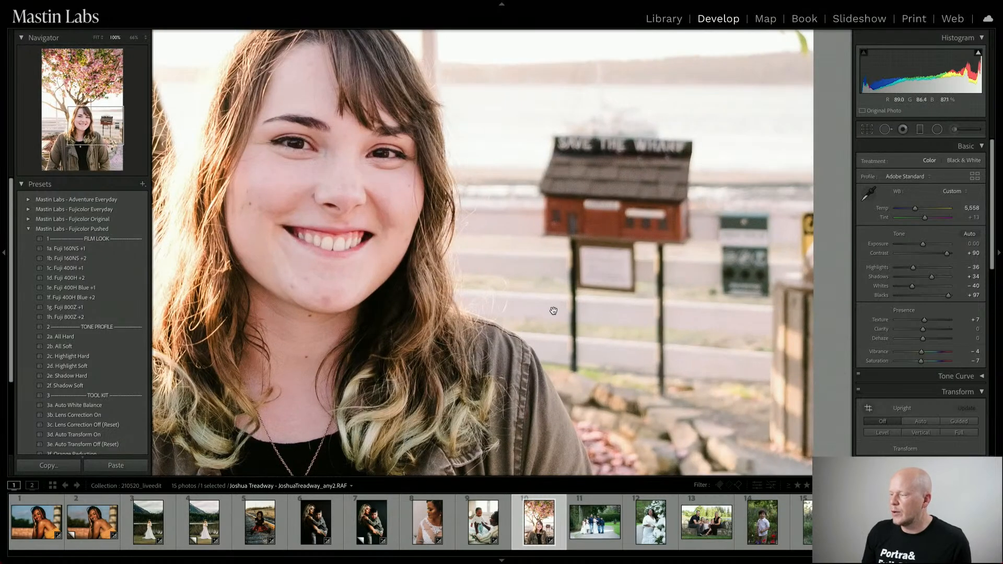
Set the portrait's Tint to +6 and compare it with the previous tint in a 100% view of the woman.
{"action": "left_click_drag", "start_coordinate": [588, 308], "coordinate": [508, 244]}
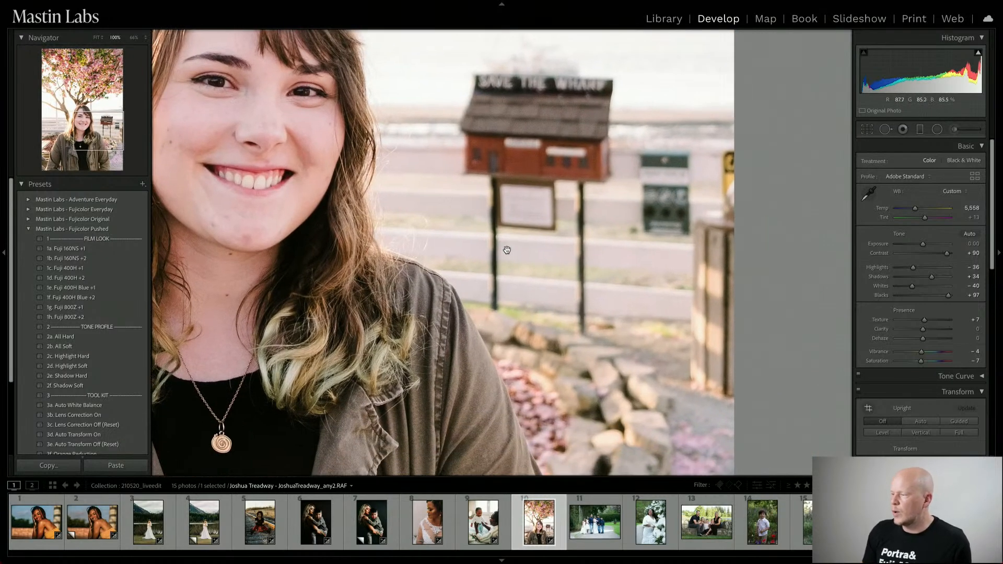
{"action": "scroll", "coordinate": [428, 199], "scroll_direction": "up", "scroll_amount": 1}
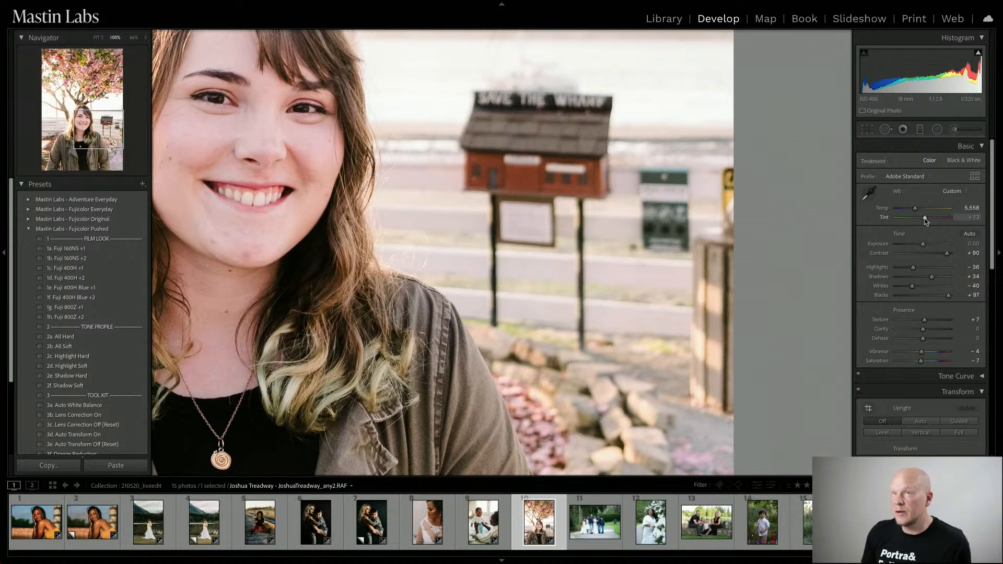
{"action": "left_click_drag", "start_coordinate": [925, 218], "coordinate": [923, 218]}
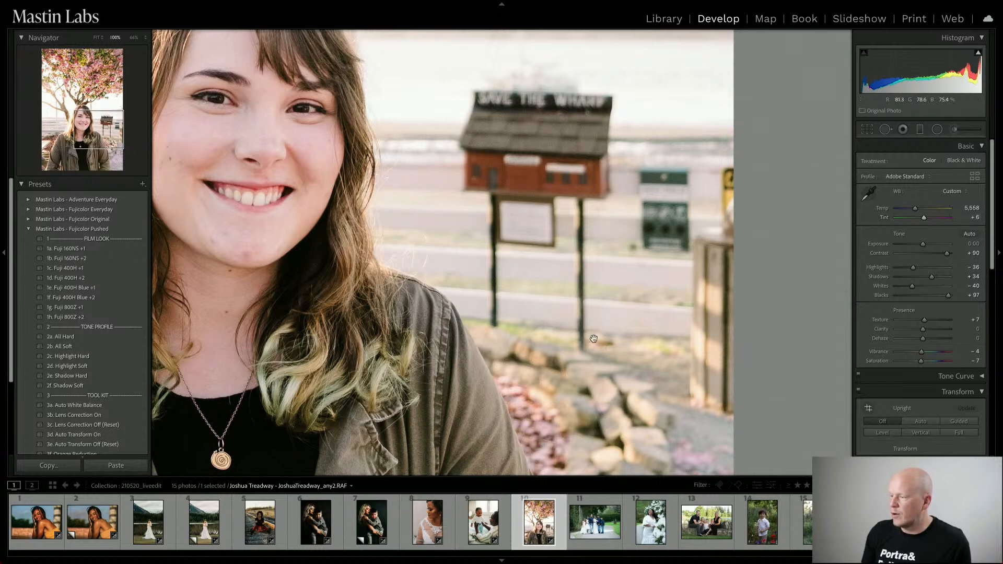
{"action": "key", "text": "ctrl+z"}
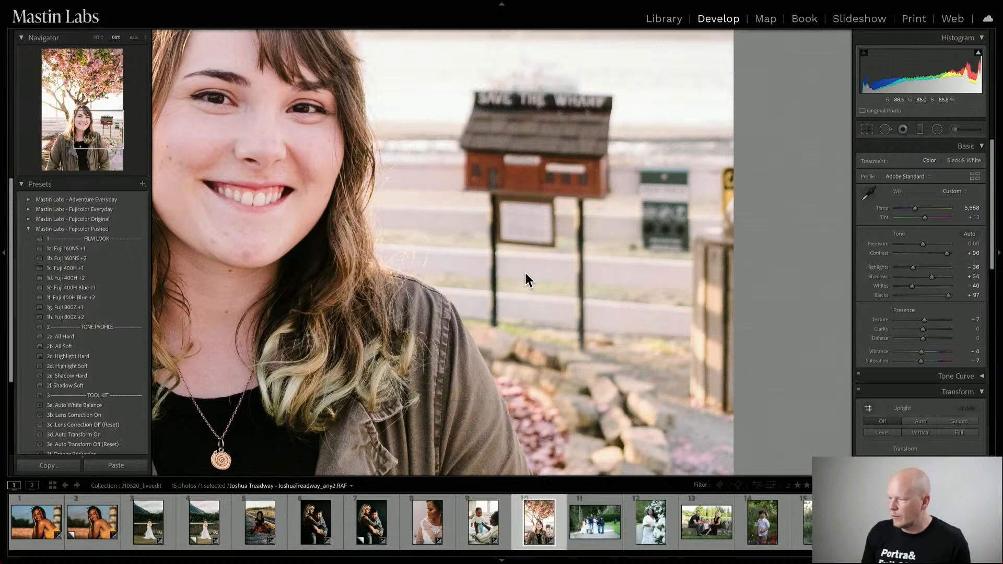
{"action": "key", "text": "ctrl+y"}
{"action": "left_click", "coordinate": [468, 276]}
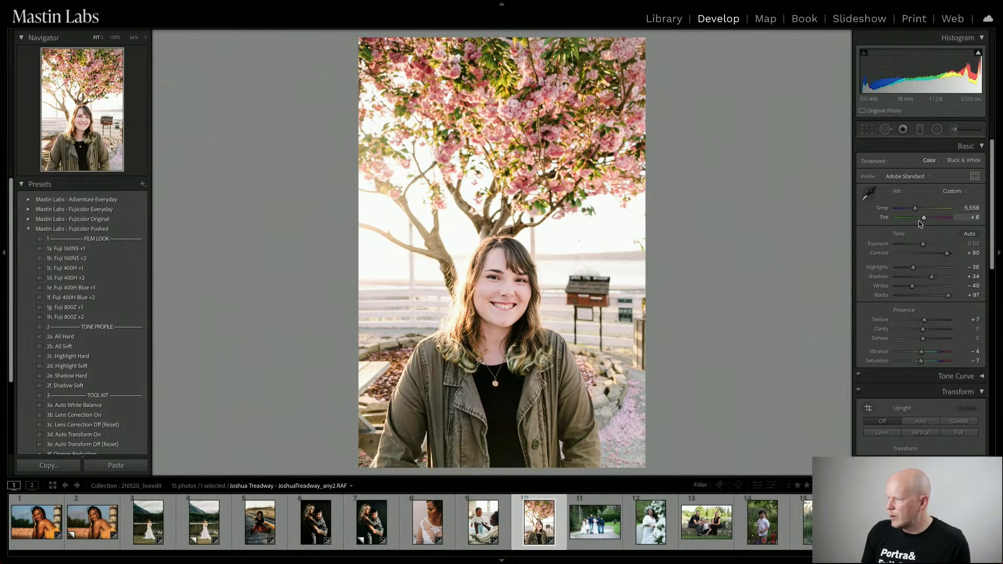
Inspect the woman's jacket and hair up close, and set the portrait's Tint to +11.
{"action": "left_click", "coordinate": [529, 362]}
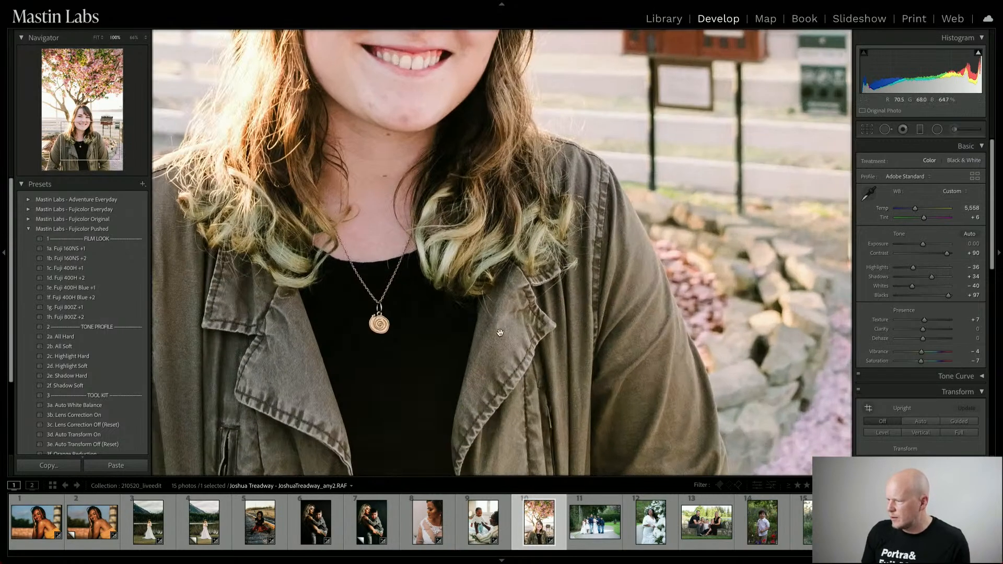
{"action": "left_click", "coordinate": [491, 231]}
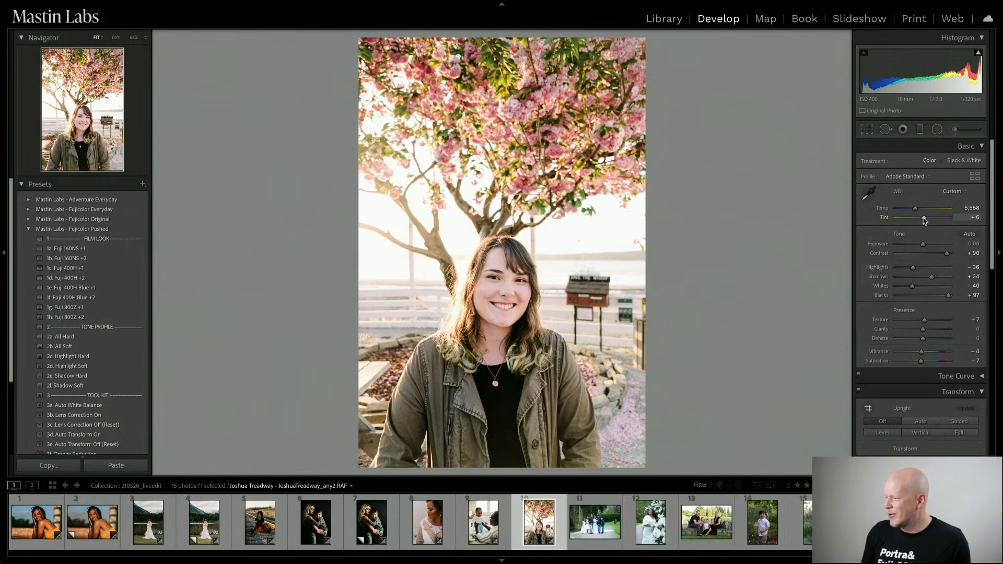
{"action": "left_click_drag", "start_coordinate": [923, 219], "coordinate": [925, 219]}
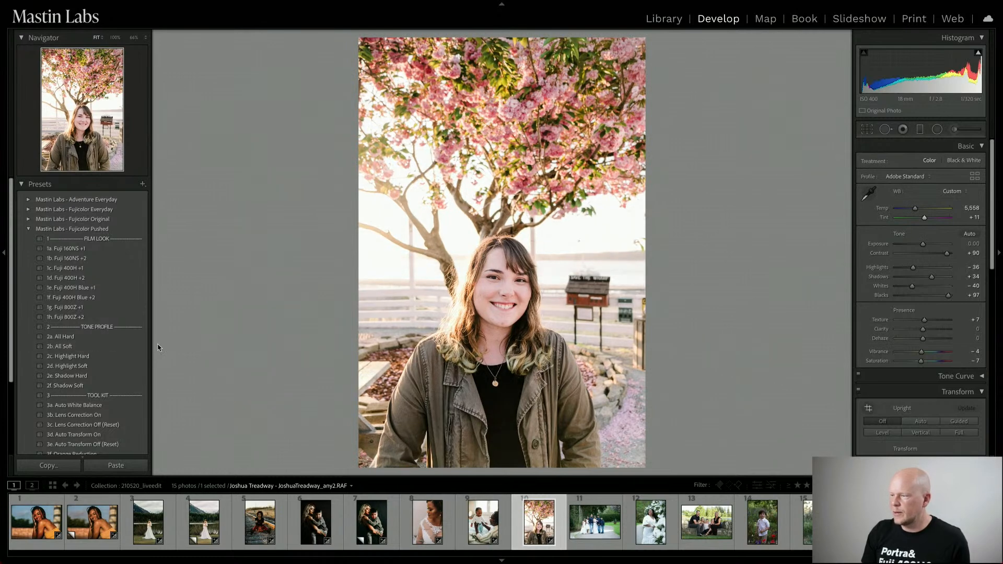
Apply the Fujicolor Pushed 2b. All Soft tone profile to the portrait and compare its before and after views.
{"action": "left_click", "coordinate": [113, 346]}
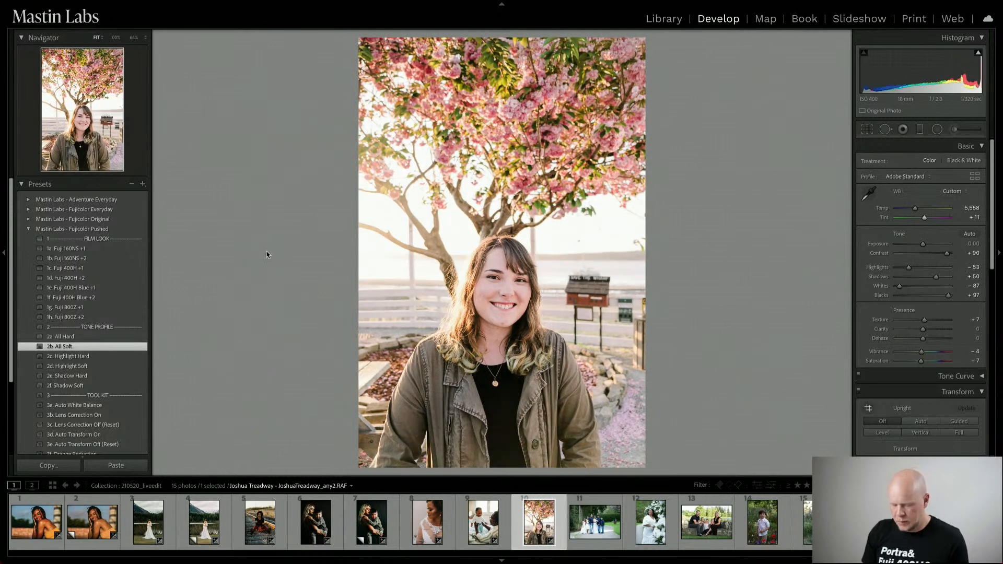
{"action": "key", "text": "y"}
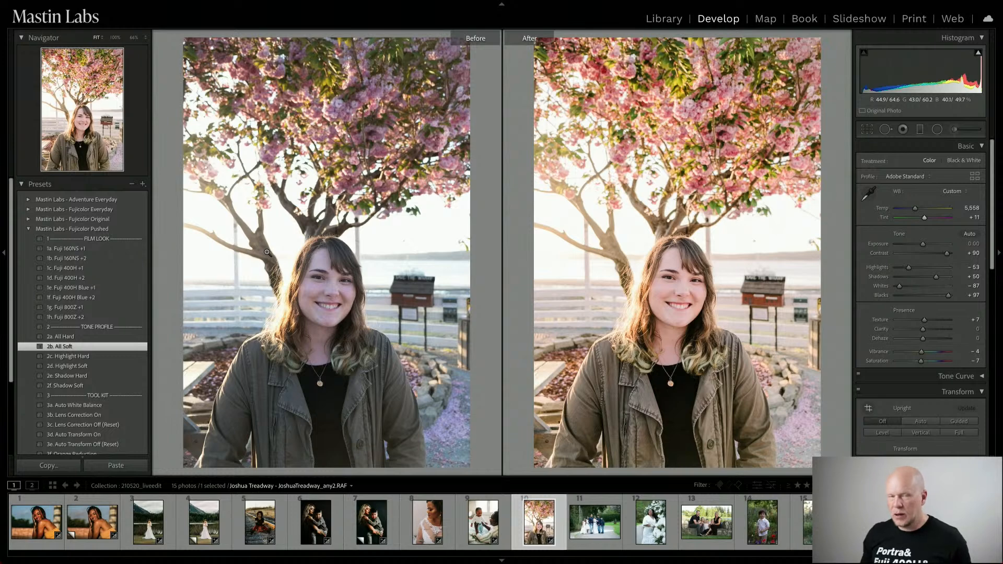
{"action": "key", "text": "e"}
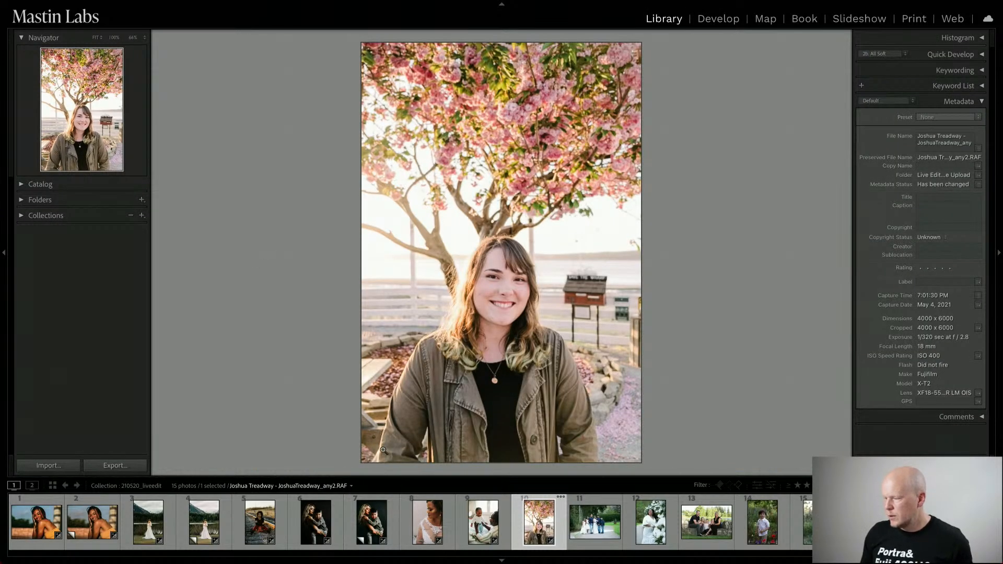
{"action": "key", "text": "d"}
Create a virtual copy of the blossom-tree portrait and reset all of the copy's develop settings.
{"action": "right_click", "coordinate": [547, 517]}
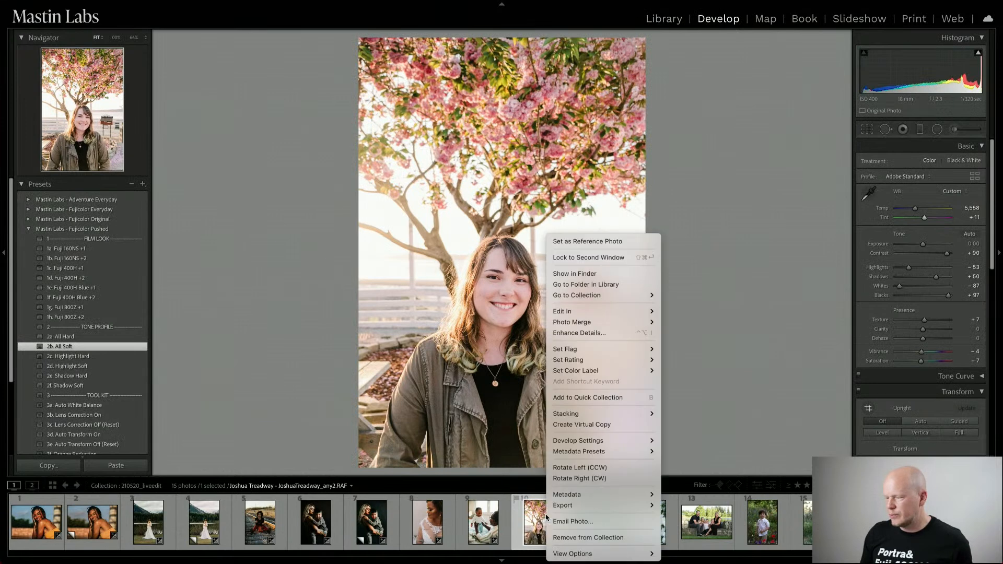
{"action": "left_click", "coordinate": [584, 425]}
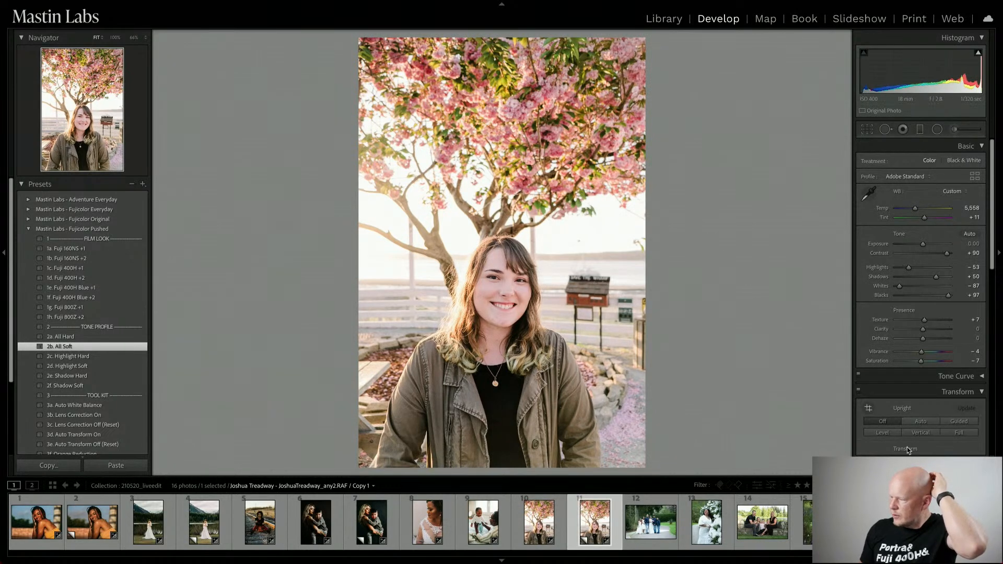
{"action": "key", "text": "ctrl+shift+r"}
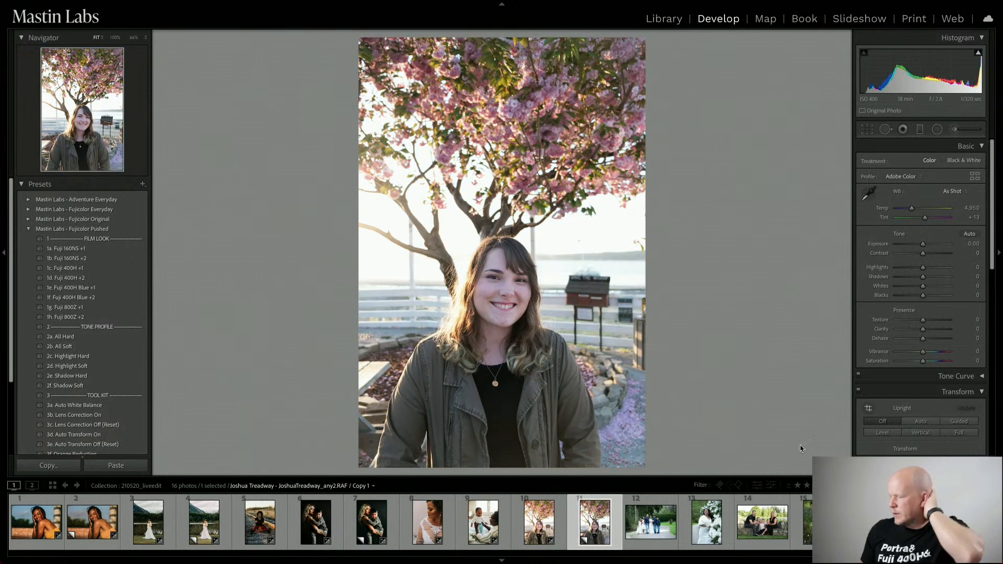
Apply the Fujicolor Everyday 1a. Fuji C200 film look to the virtual copy of the portrait.
{"action": "left_click", "coordinate": [28, 230]}
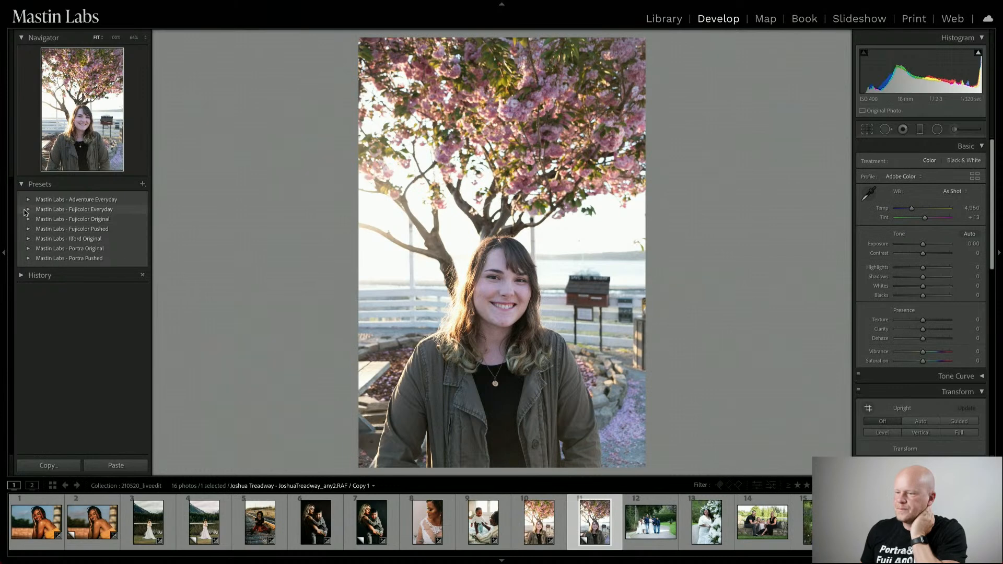
{"action": "left_click", "coordinate": [30, 208]}
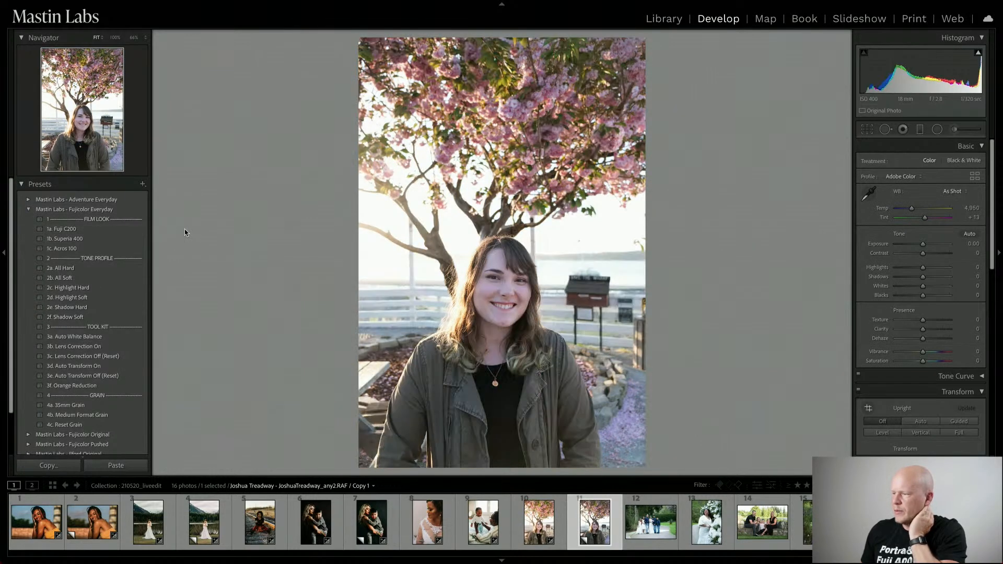
{"action": "left_click", "coordinate": [139, 228]}
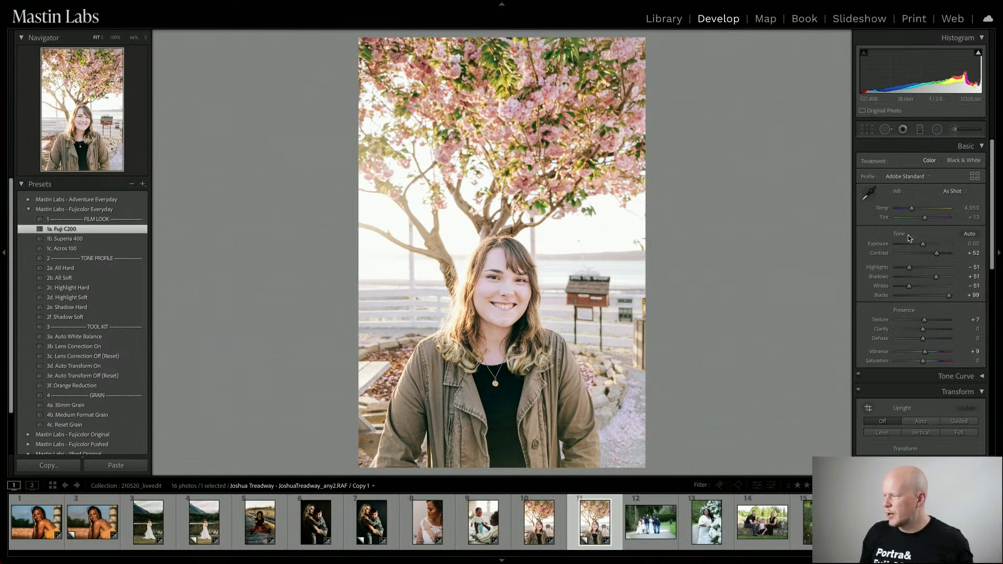
Set the virtual copy's Temp to 5,221 and Exposure to -0.45, trying and undoing a Tint of +9.
{"action": "left_click_drag", "start_coordinate": [923, 245], "coordinate": [925, 217]}
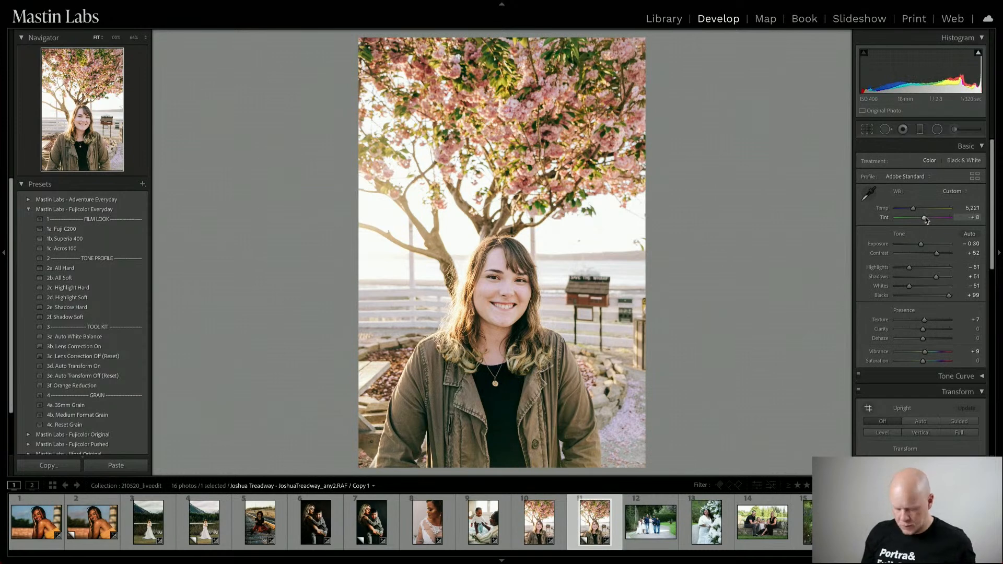
{"action": "key", "text": "ctrl+z"}
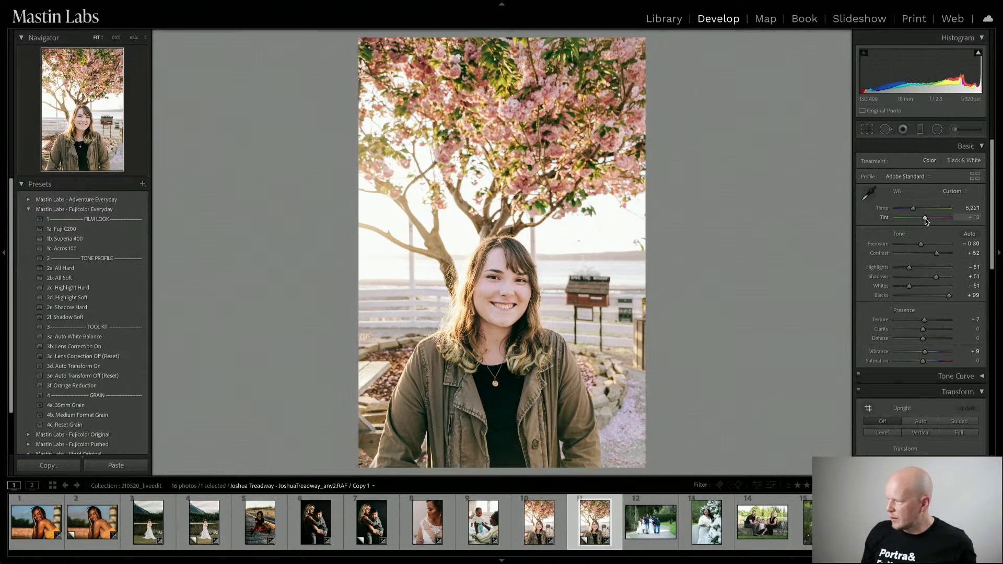
{"action": "left_click_drag", "start_coordinate": [924, 219], "coordinate": [921, 246]}
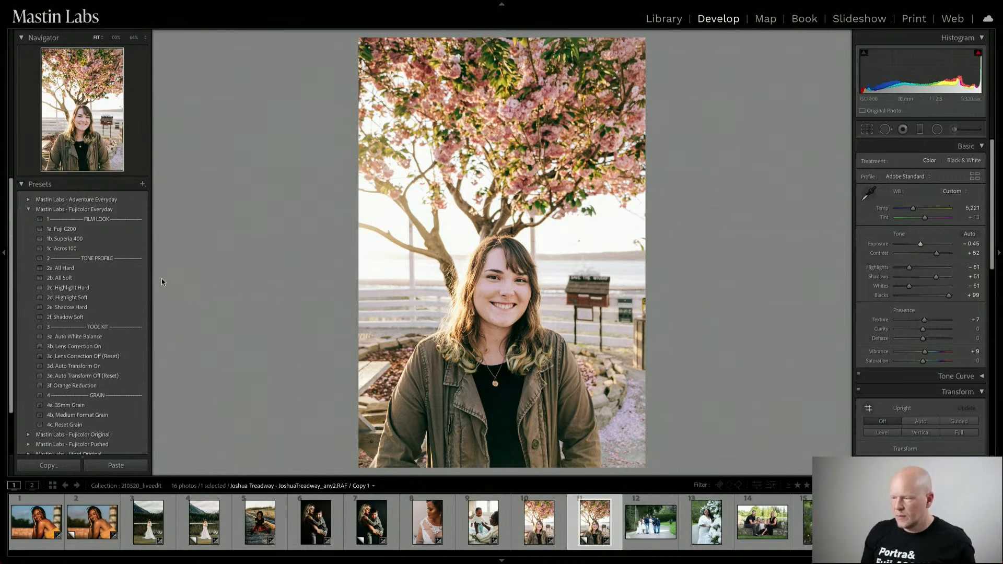
Apply the Fujicolor Everyday 2b. All Soft tone profile to the copy and compare it side by side with the original portrait.
{"action": "left_click", "coordinate": [126, 278]}
{"action": "left_click", "coordinate": [543, 528], "text": "super"}
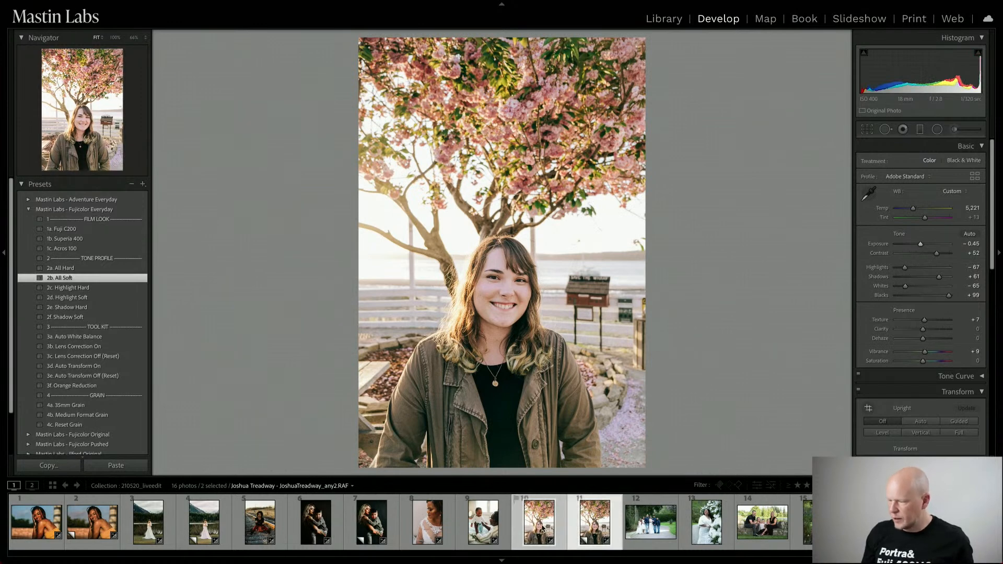
{"action": "key", "text": "c"}
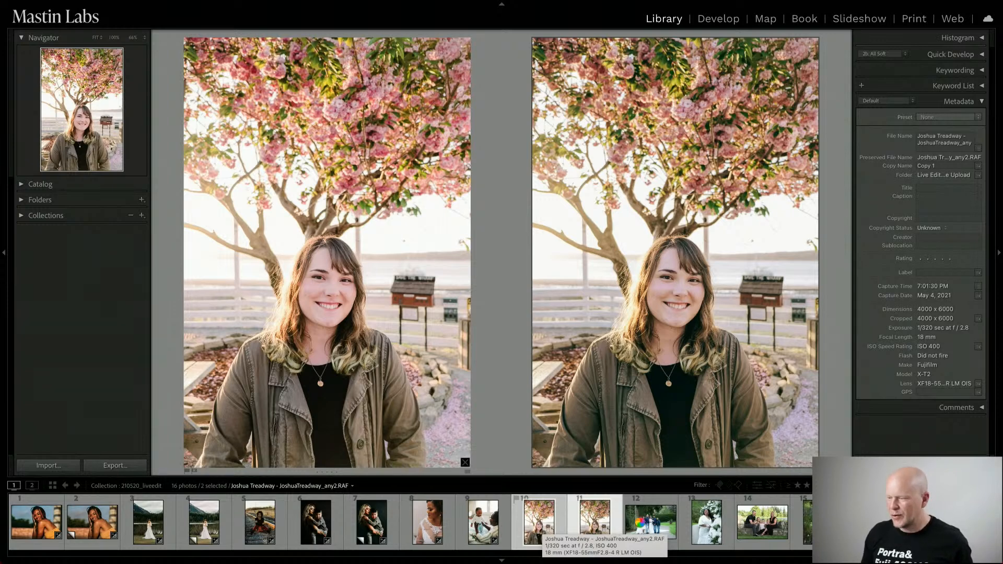
{"action": "key", "text": "d"}
Open the wedding family photo, straighten it by 1.03 degrees and crop it slightly tighter around the group.
{"action": "left_click", "coordinate": [642, 527]}
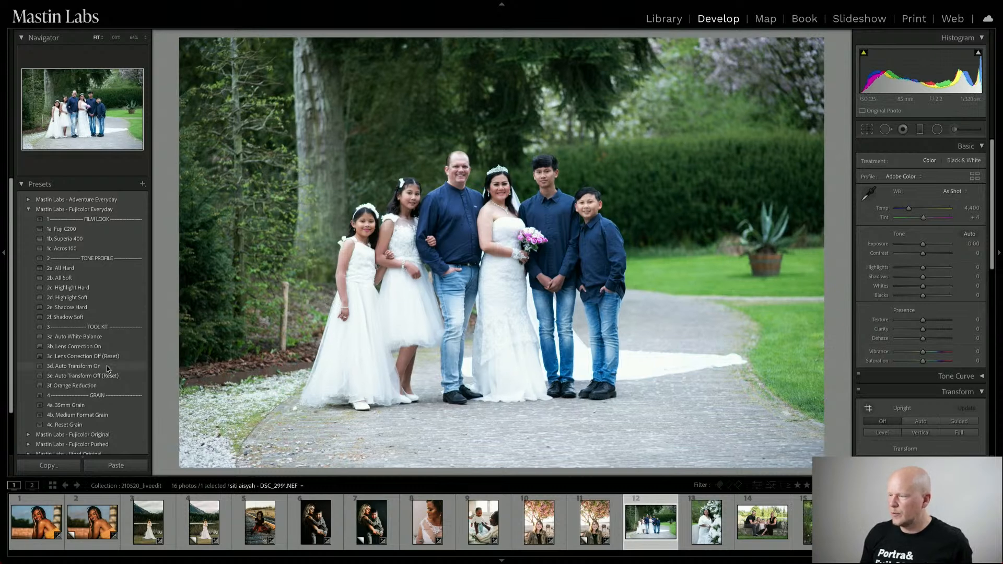
{"action": "left_click", "coordinate": [868, 129]}
{"action": "left_click_drag", "start_coordinate": [830, 186], "coordinate": [831, 190]}
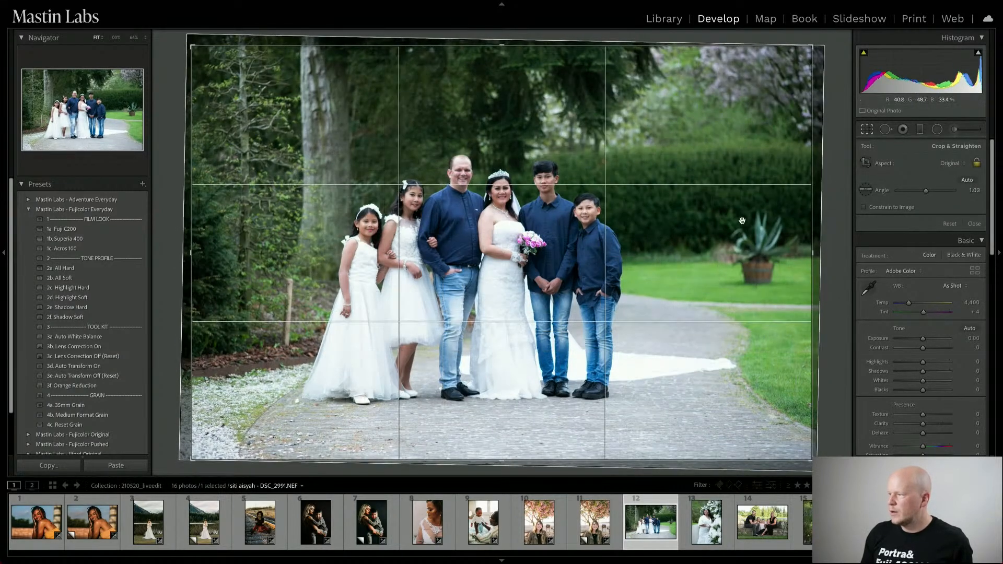
{"action": "left_click_drag", "start_coordinate": [809, 462], "coordinate": [796, 453]}
{"action": "left_click_drag", "start_coordinate": [743, 410], "coordinate": [733, 404]}
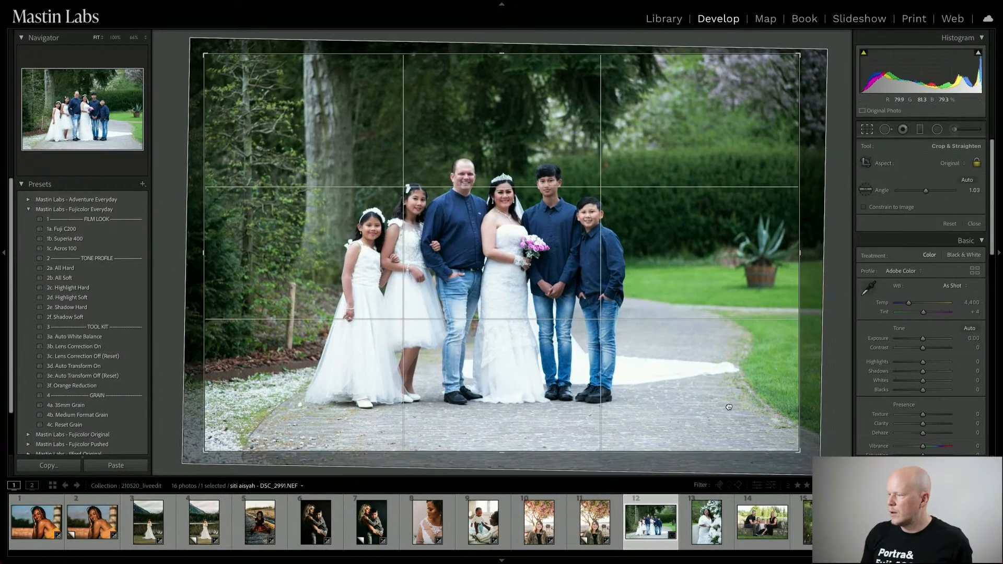
{"action": "left_click", "coordinate": [868, 130]}
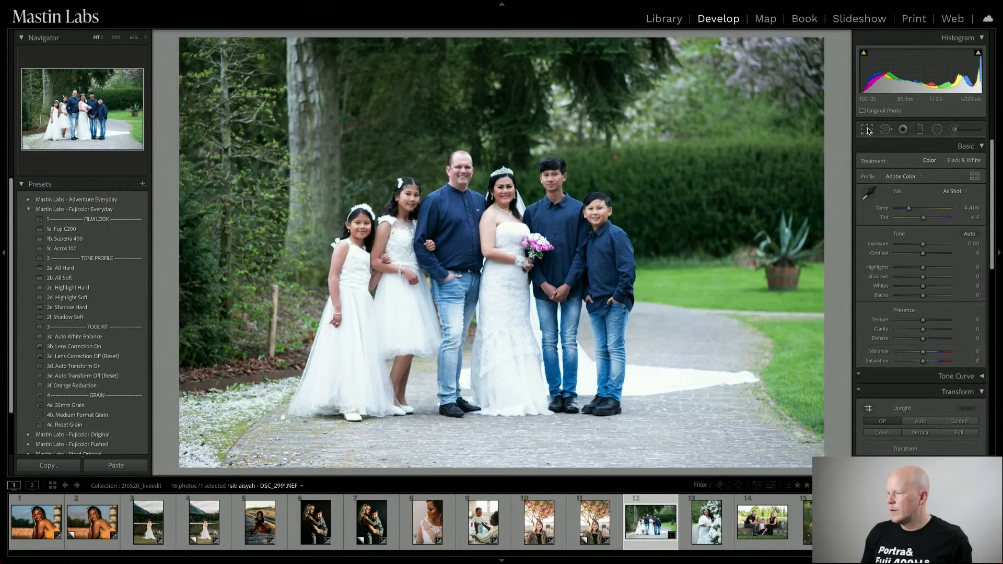
Refine the family photo's straightening angle to 0.95 and apply the crop.
{"action": "left_click", "coordinate": [868, 129]}
{"action": "left_click_drag", "start_coordinate": [818, 173], "coordinate": [820, 172]}
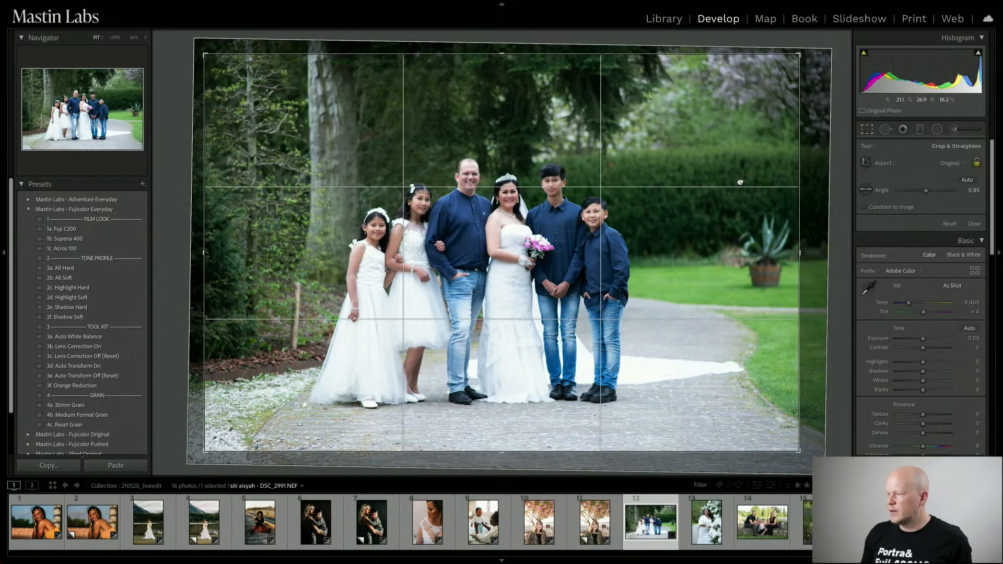
{"action": "left_click", "coordinate": [868, 129]}
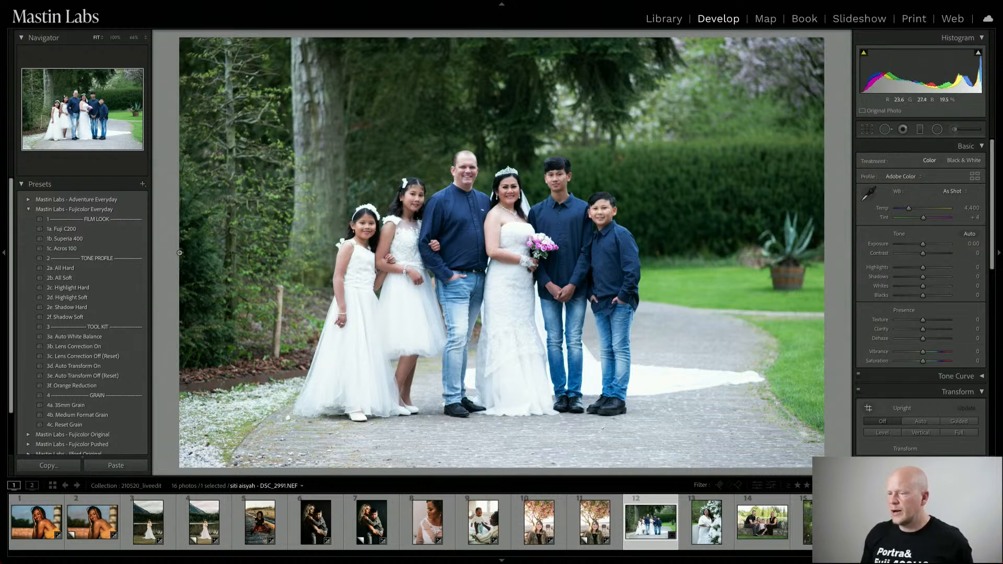
Apply the Fujicolor Original 1b. Fuji 400H film look to the wedding family photo.
{"action": "left_click", "coordinate": [33, 210]}
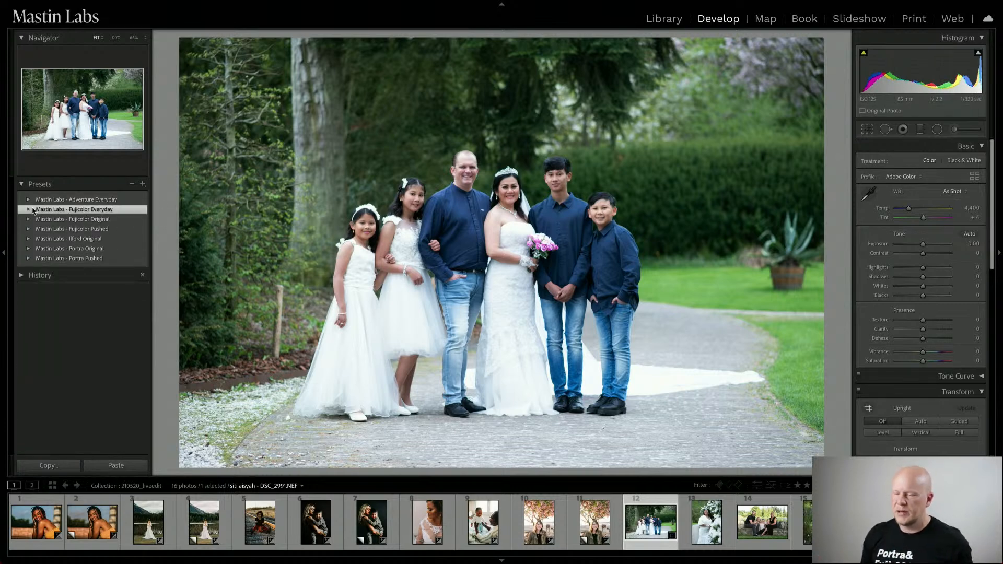
{"action": "left_click", "coordinate": [29, 220]}
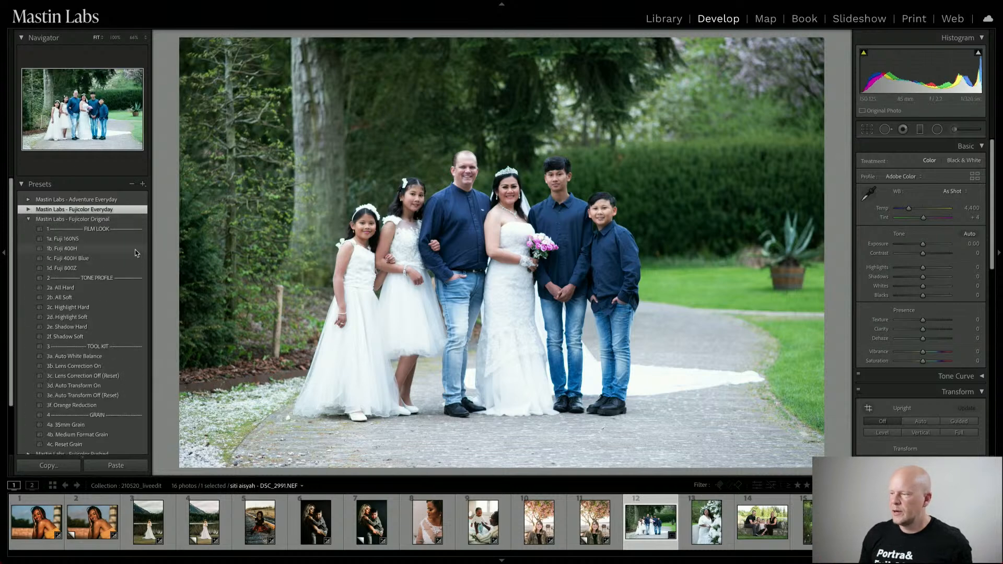
{"action": "left_click", "coordinate": [135, 252]}
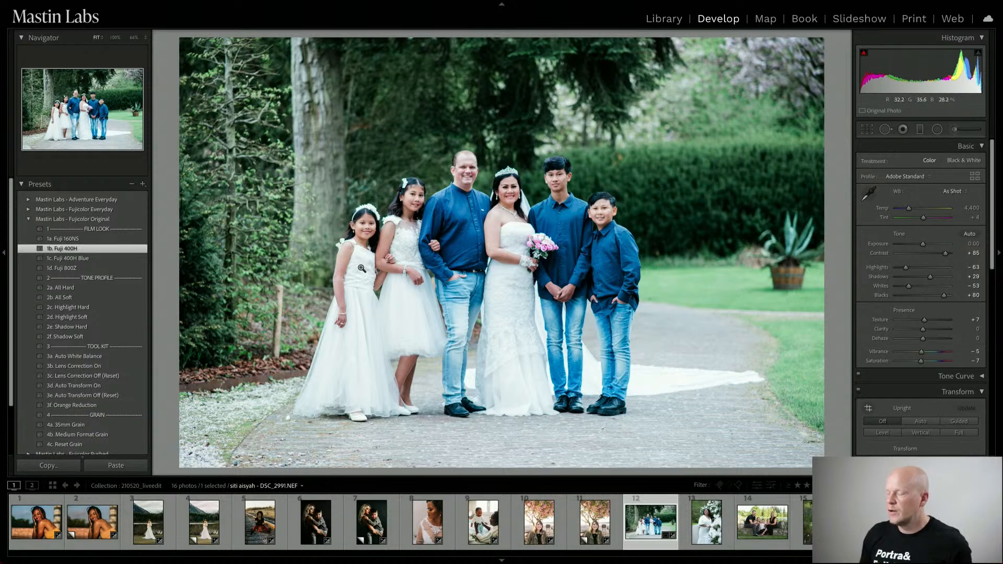
Set the wedding family photo's exposure to −0.25 and warm its temperature to 5,814.
{"action": "left_click_drag", "start_coordinate": [923, 245], "coordinate": [921, 244]}
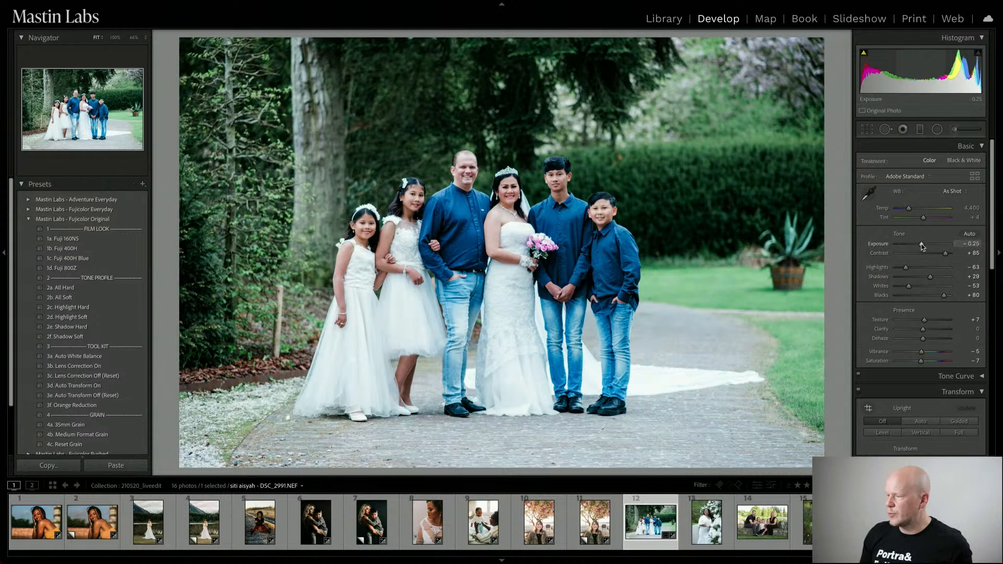
{"action": "left_click_drag", "start_coordinate": [906, 208], "coordinate": [913, 208]}
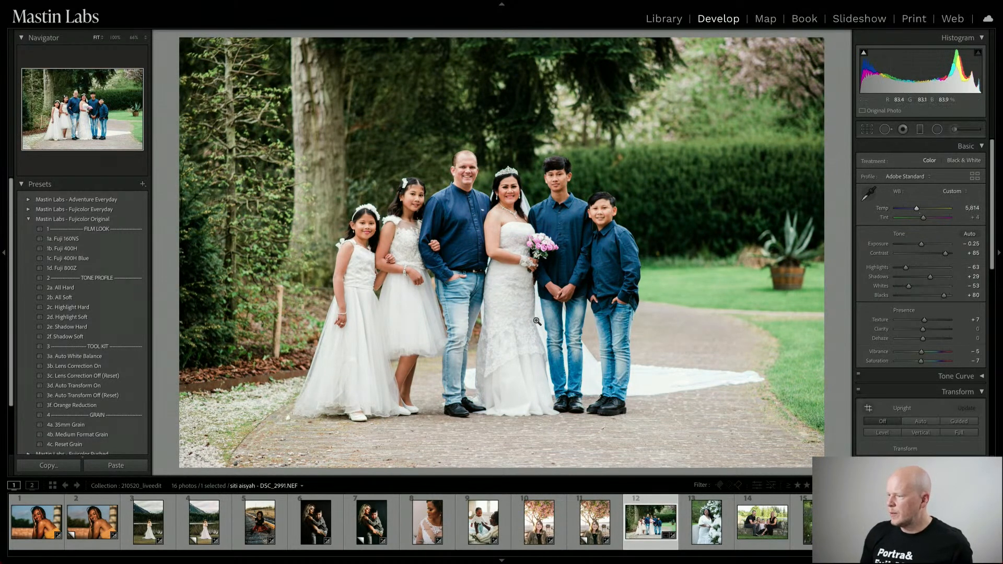
Examine the white dresses, the clothing and the path at full magnification to judge the family photo's white balance.
{"action": "left_click", "coordinate": [445, 304]}
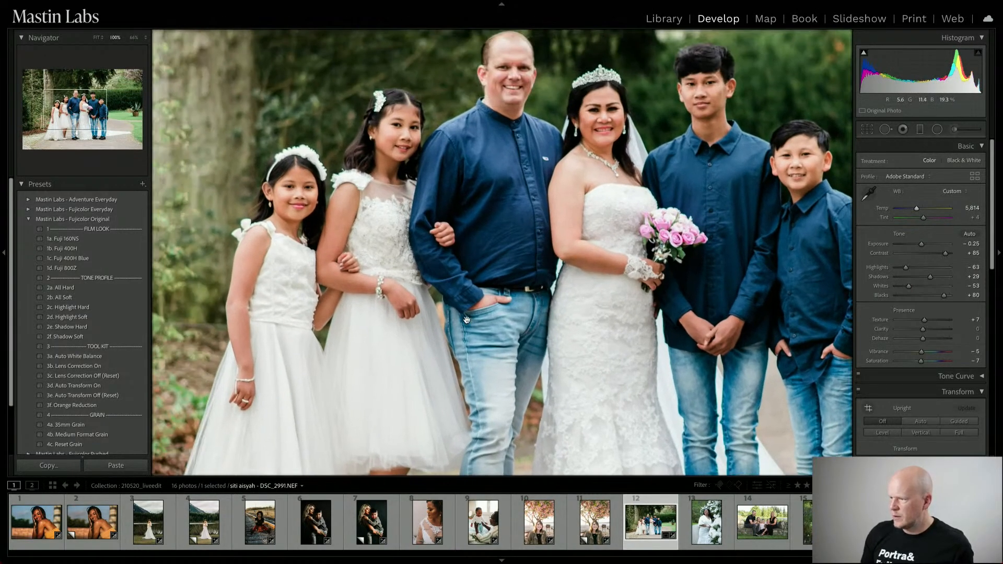
{"action": "left_click_drag", "start_coordinate": [473, 315], "coordinate": [469, 216]}
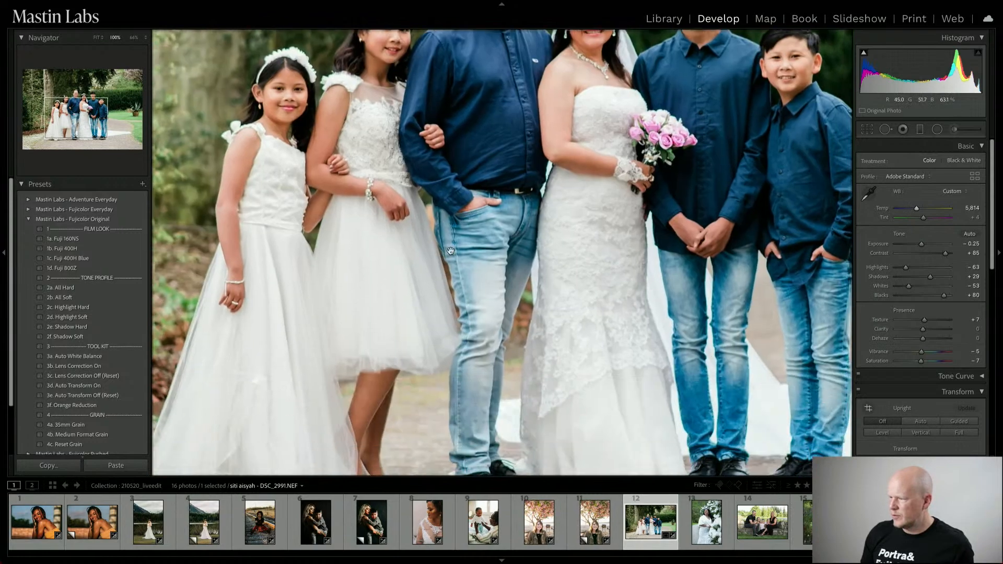
{"action": "left_click_drag", "start_coordinate": [451, 252], "coordinate": [483, 169]}
{"action": "left_click_drag", "start_coordinate": [386, 227], "coordinate": [461, 289]}
{"action": "left_click_drag", "start_coordinate": [558, 238], "coordinate": [398, 225]}
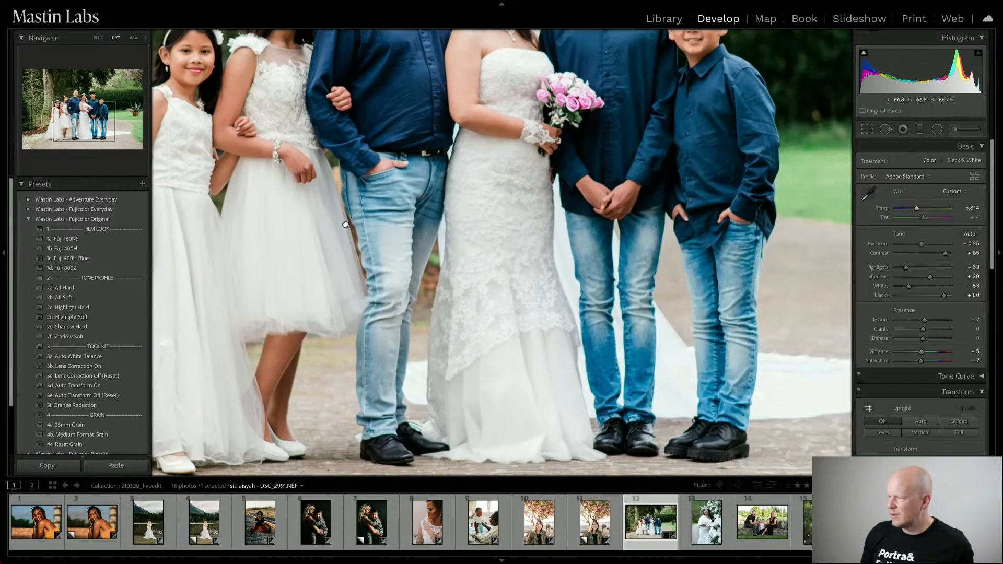
{"action": "left_click_drag", "start_coordinate": [495, 197], "coordinate": [400, 228]}
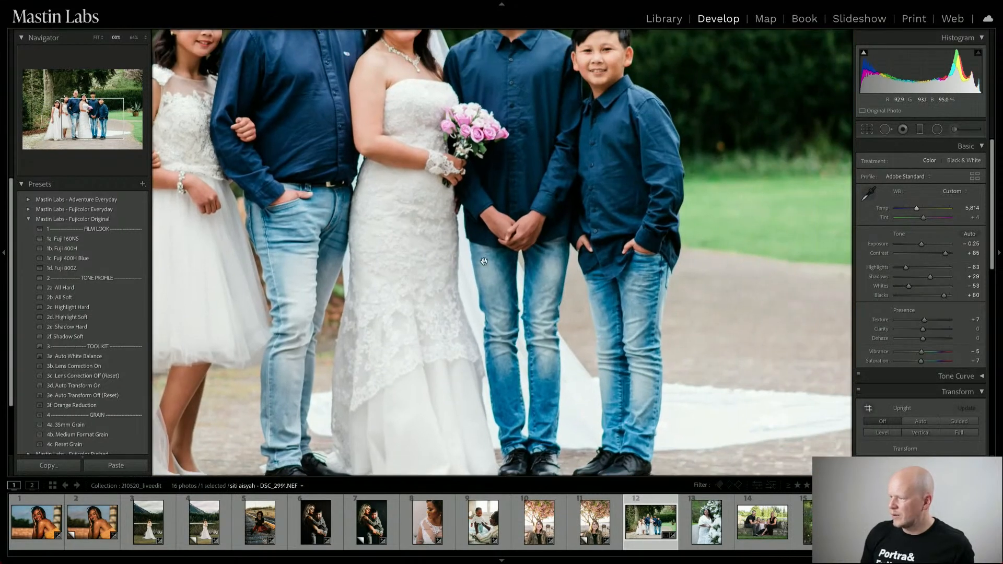
{"action": "left_click_drag", "start_coordinate": [484, 261], "coordinate": [395, 246]}
{"action": "left_click_drag", "start_coordinate": [332, 244], "coordinate": [421, 236]}
{"action": "left_click", "coordinate": [322, 248]}
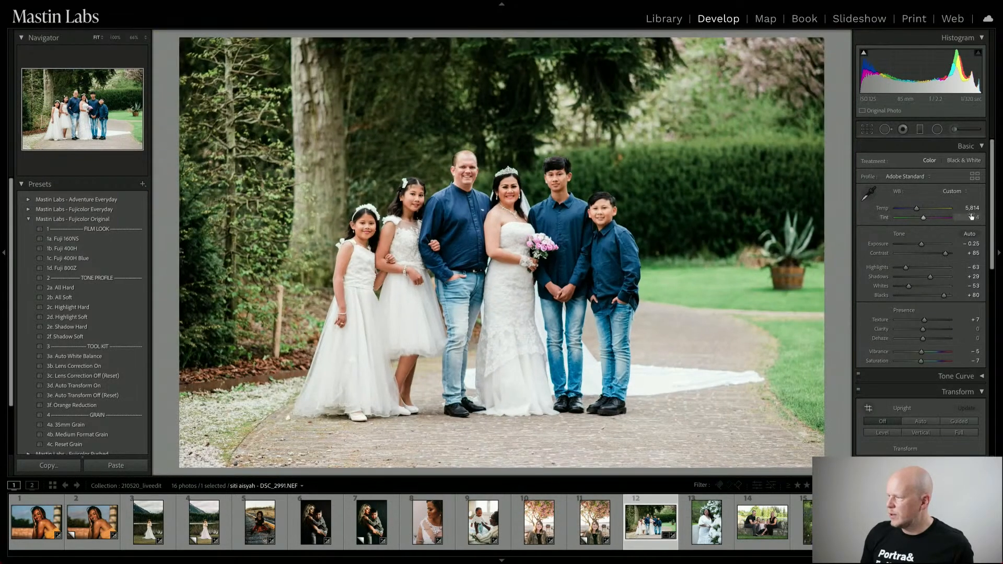
Set the tint to 0 and apply the Fujicolor Original 2b. All Soft tone profile, checking it against the original photo.
{"action": "left_click_drag", "start_coordinate": [923, 218], "coordinate": [922, 217]}
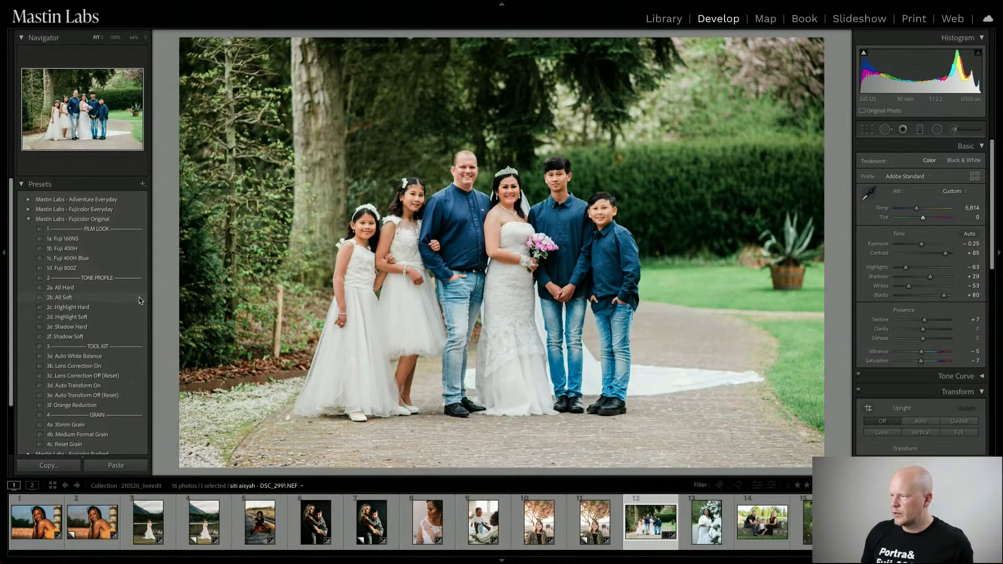
{"action": "left_click", "coordinate": [139, 297]}
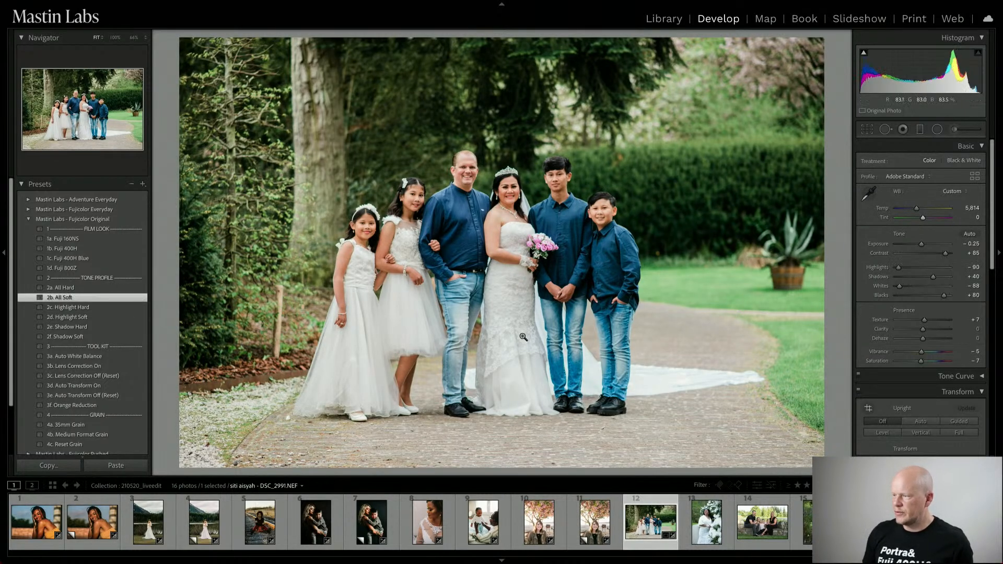
{"action": "key", "text": "y"}
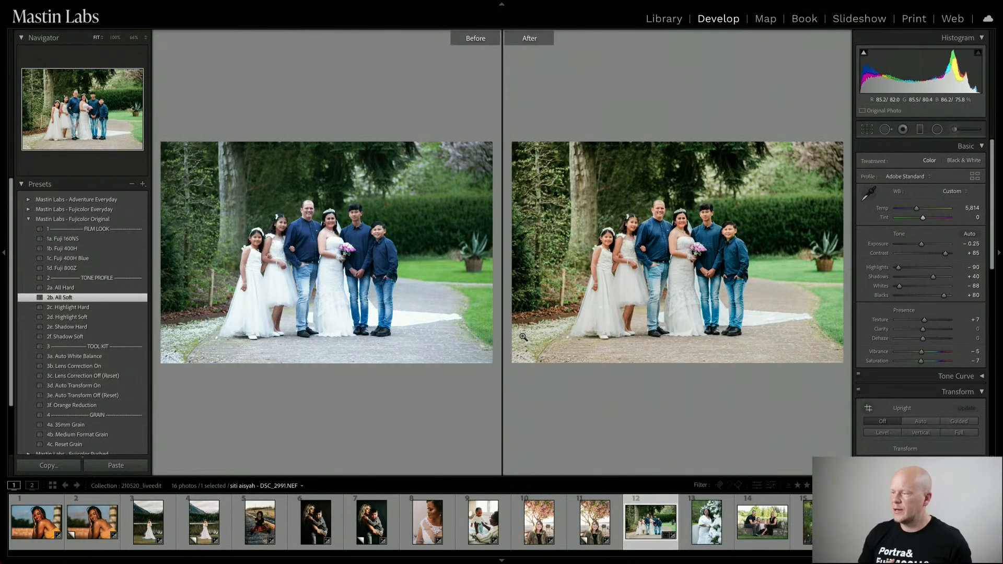
{"action": "key", "text": "y"}
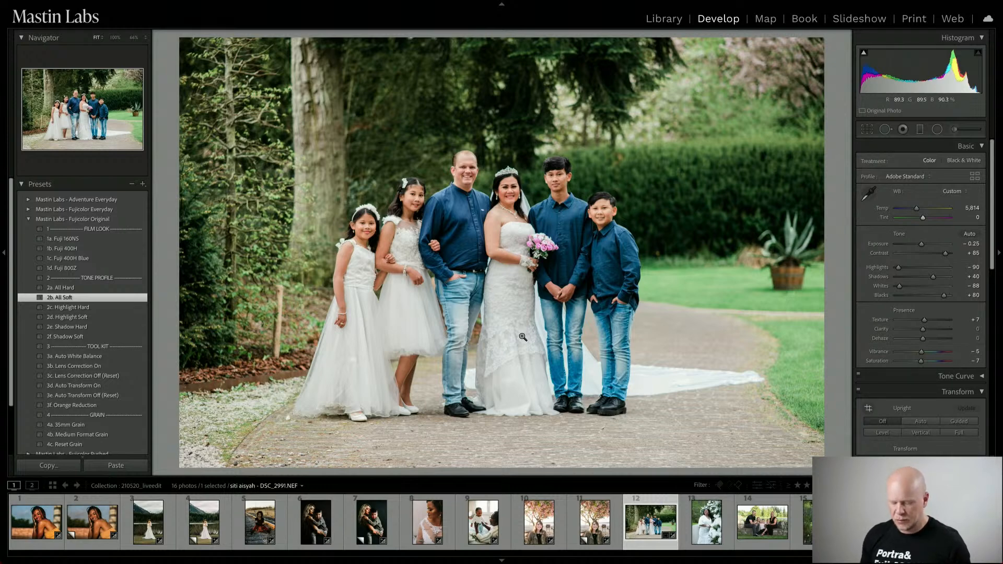
Crop the wedding family photo tighter and reposition the frame around the group.
{"action": "key", "text": "r"}
{"action": "left_click_drag", "start_coordinate": [792, 166], "coordinate": [770, 151]}
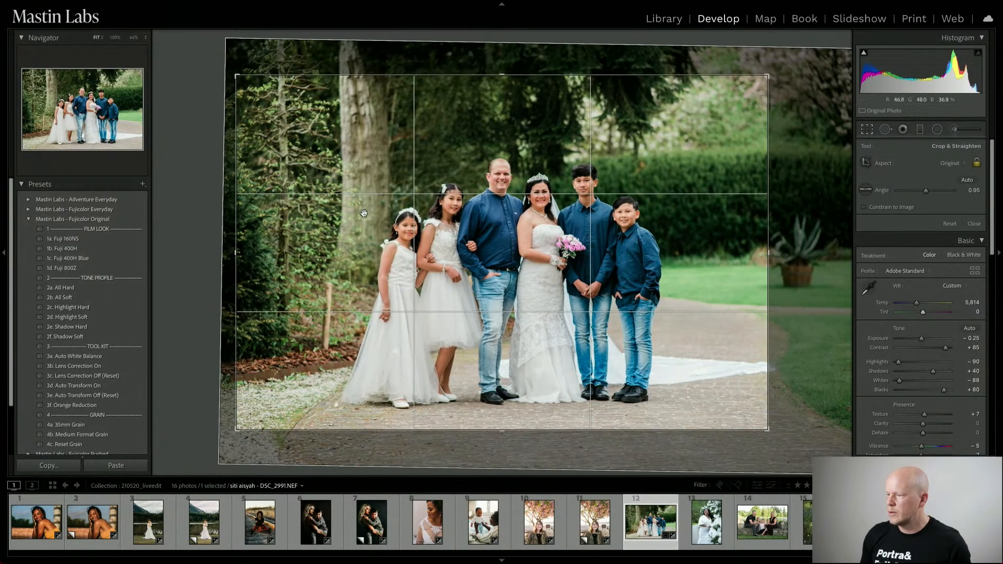
{"action": "left_click_drag", "start_coordinate": [234, 201], "coordinate": [248, 203]}
{"action": "key", "text": "r"}
{"action": "key", "text": "r"}
{"action": "left_click_drag", "start_coordinate": [475, 249], "coordinate": [471, 244]}
{"action": "key", "text": "r"}
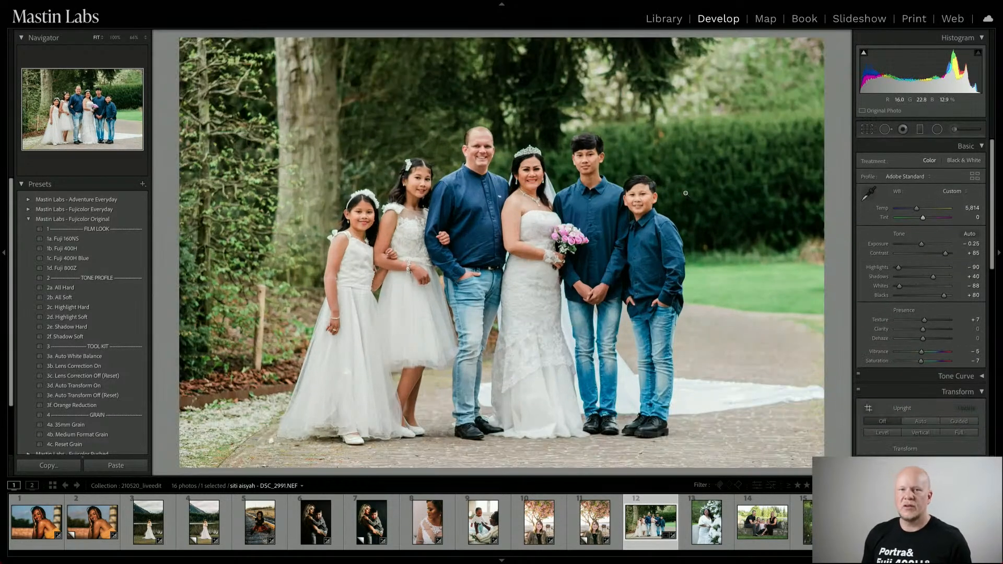
Open the portrait of the bride beside the white flowers, paste the family photo's settings onto it and reset its crop.
{"action": "left_click", "coordinate": [703, 528]}
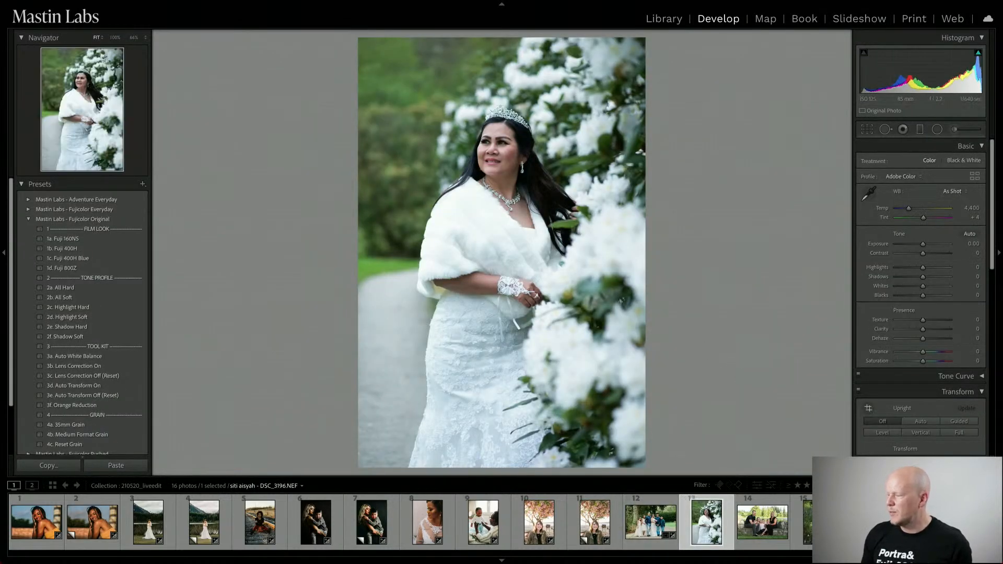
{"action": "key", "text": "ctrl+shift+v"}
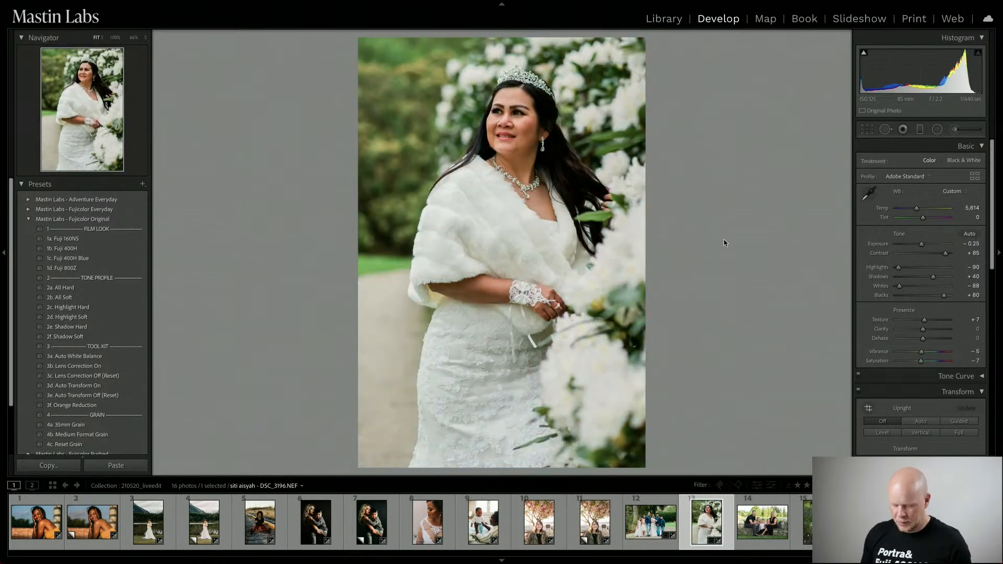
{"action": "key", "text": "r"}
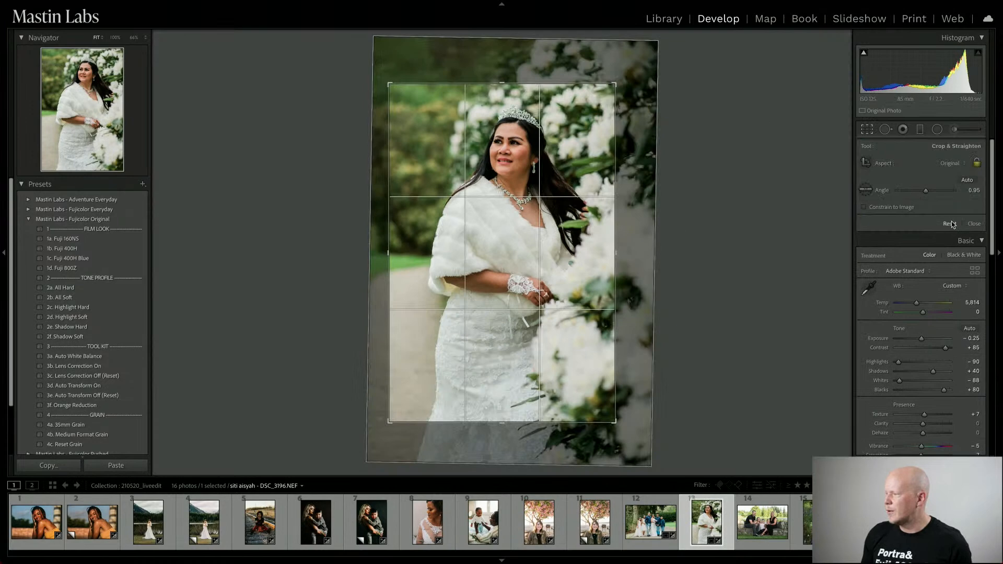
{"action": "key", "text": "r"}
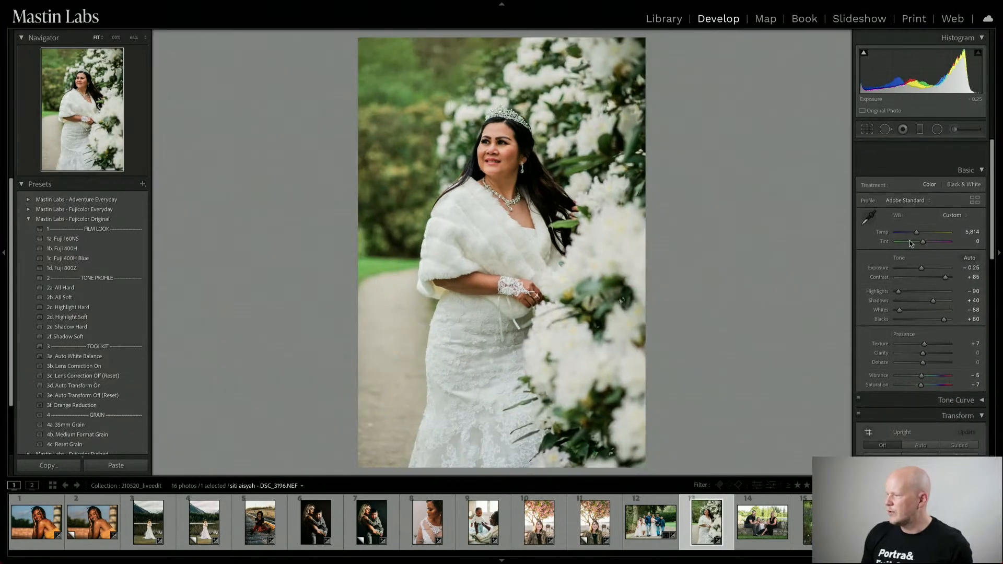
Set the bride portrait's temperature to 5,697 and exposure to −0.10, and check the camera and lens metadata in the library.
{"action": "left_click_drag", "start_coordinate": [917, 210], "coordinate": [915, 209]}
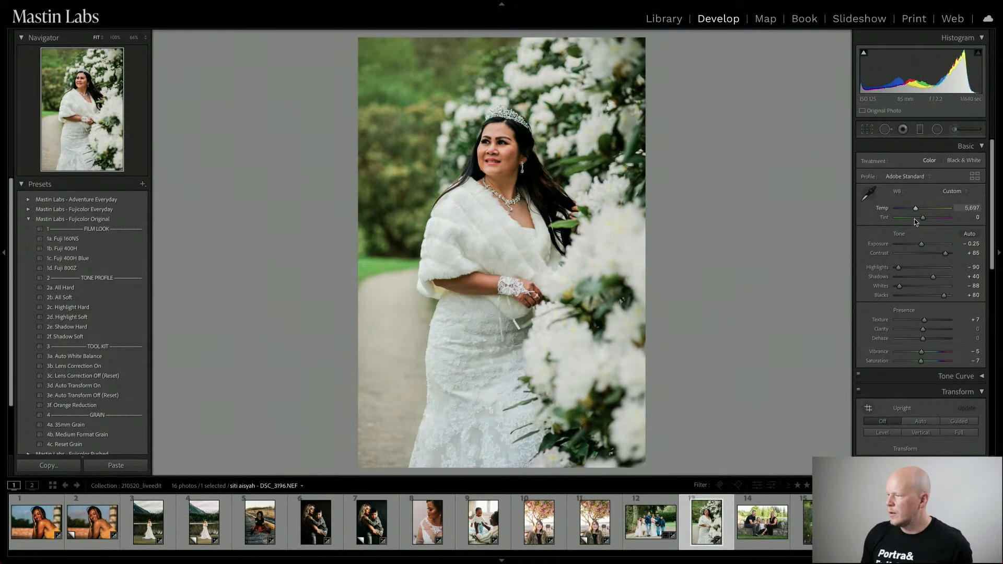
{"action": "left_click_drag", "start_coordinate": [920, 244], "coordinate": [922, 245]}
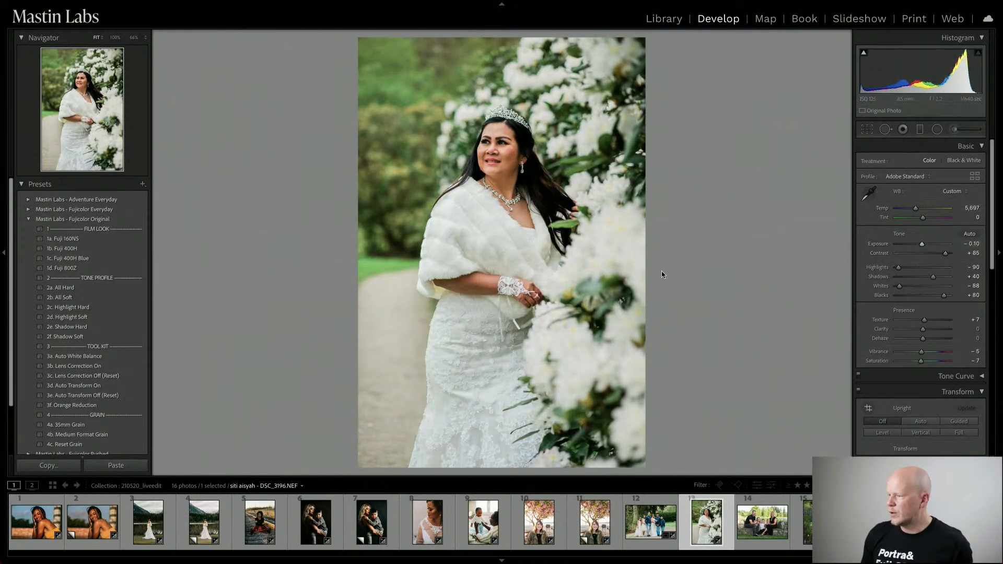
{"action": "left_click", "coordinate": [661, 21]}
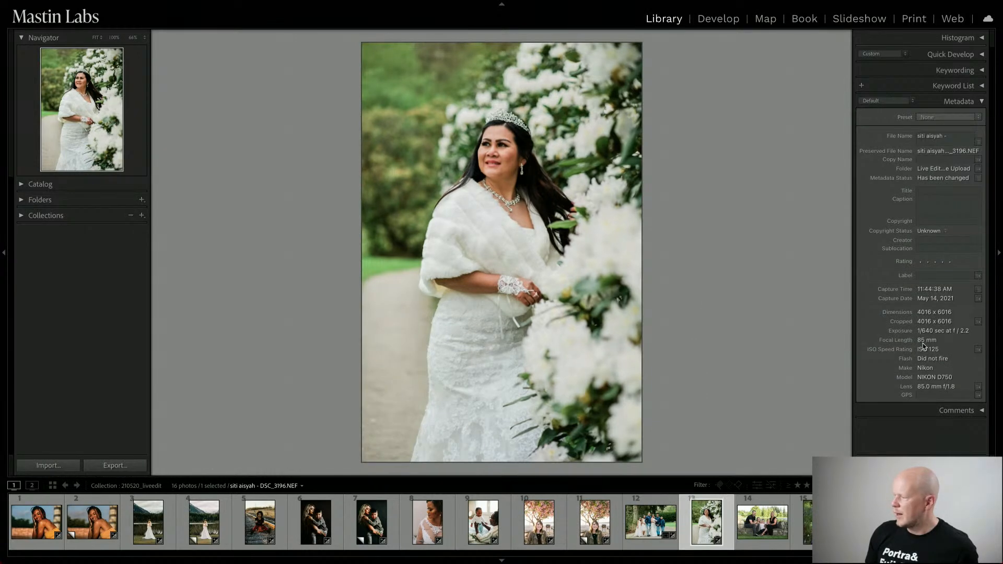
{"action": "left_click", "coordinate": [718, 19]}
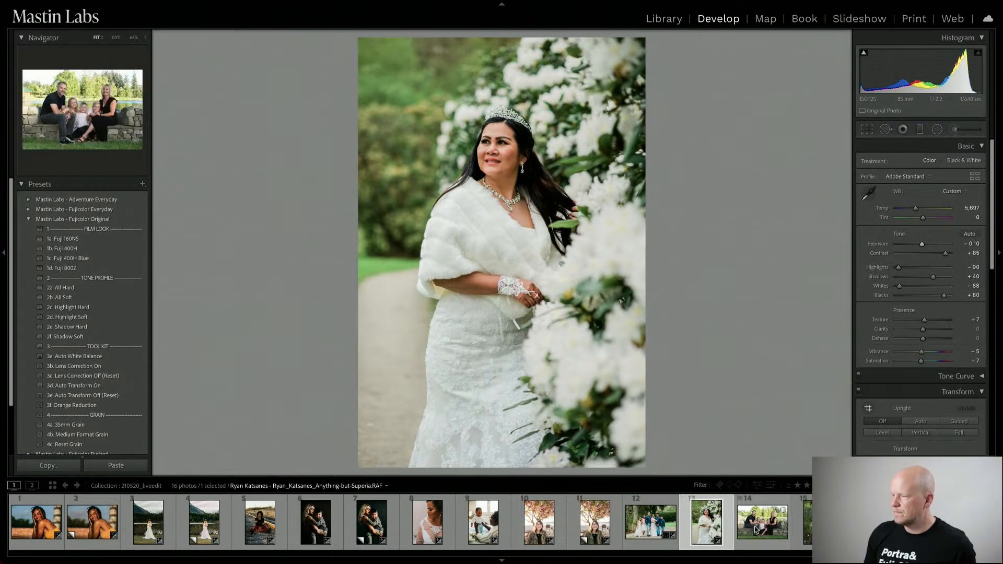
Compare the bride portrait with its original and refine the temperature to 5,513 and the exposure to −0.05.
{"action": "key", "text": "y"}
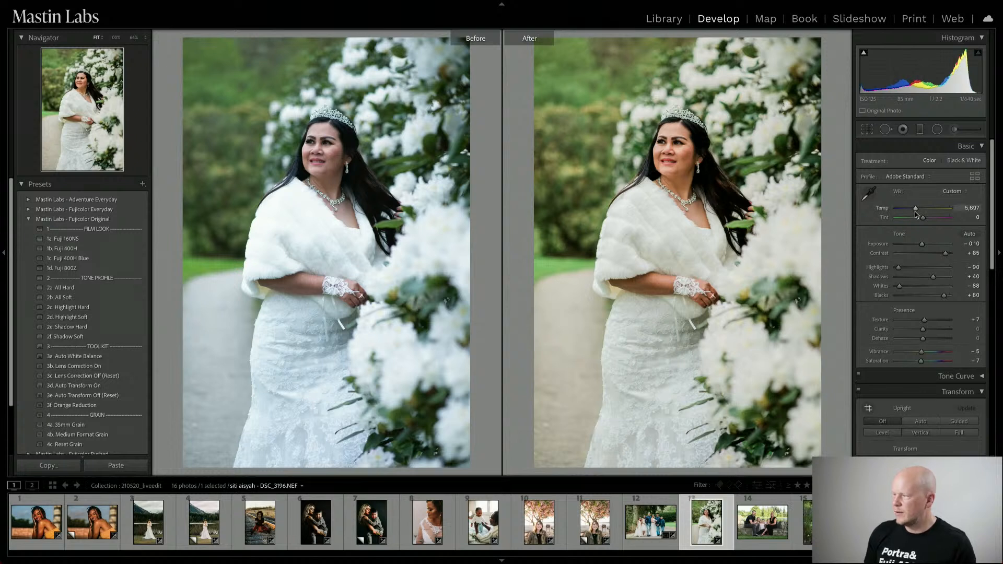
{"action": "left_click_drag", "start_coordinate": [916, 211], "coordinate": [922, 247]}
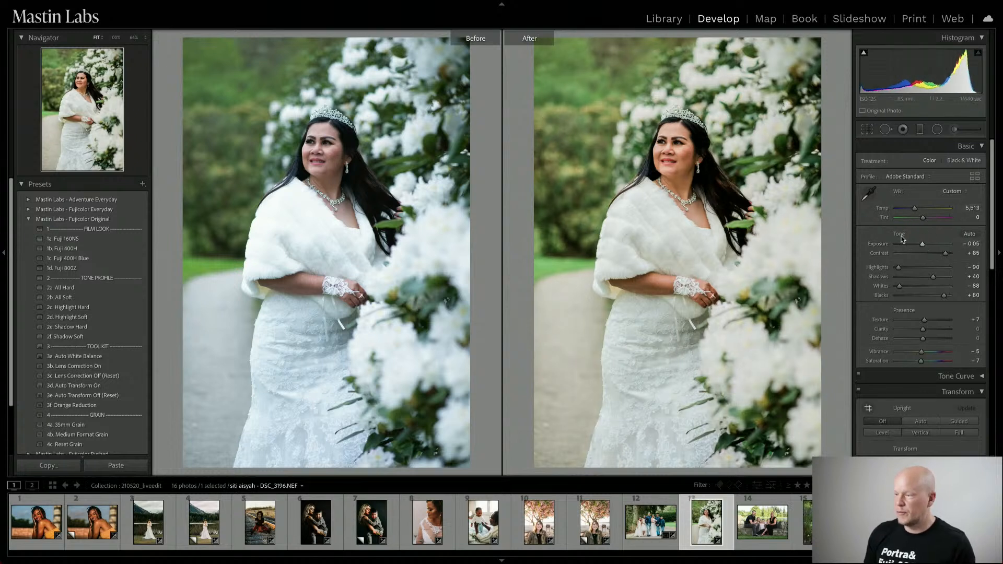
{"action": "key", "text": "y"}
Open the family photo by the pond, apply the 3d. Auto Transform On preset and crop slightly tighter.
{"action": "left_click", "coordinate": [759, 531]}
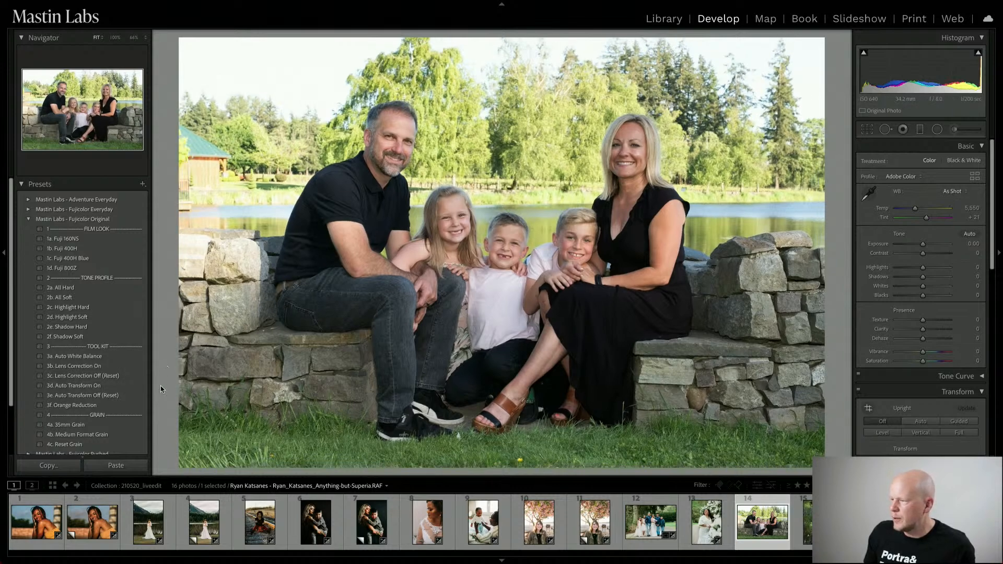
{"action": "left_click", "coordinate": [103, 386]}
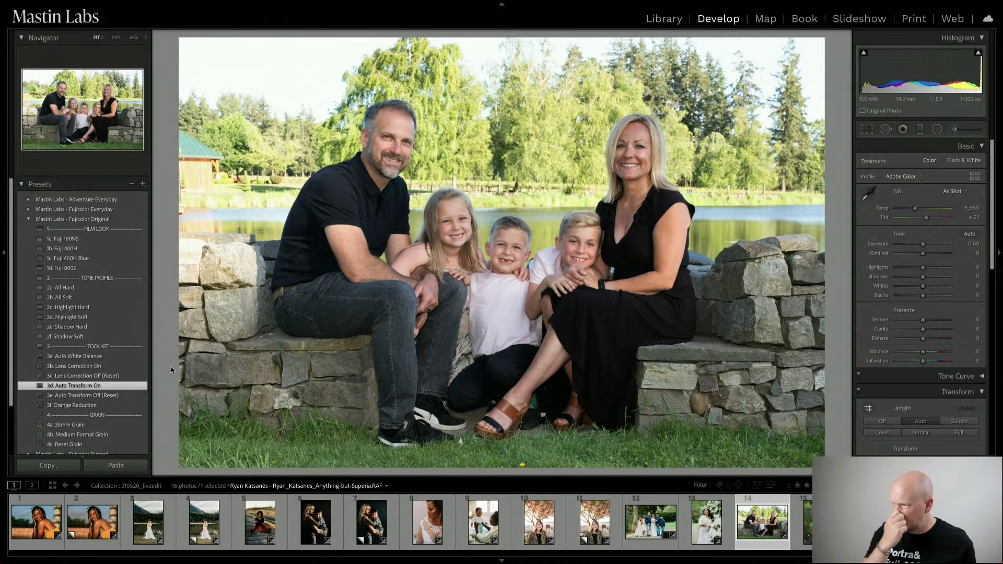
{"action": "key", "text": "ctrl+z"}
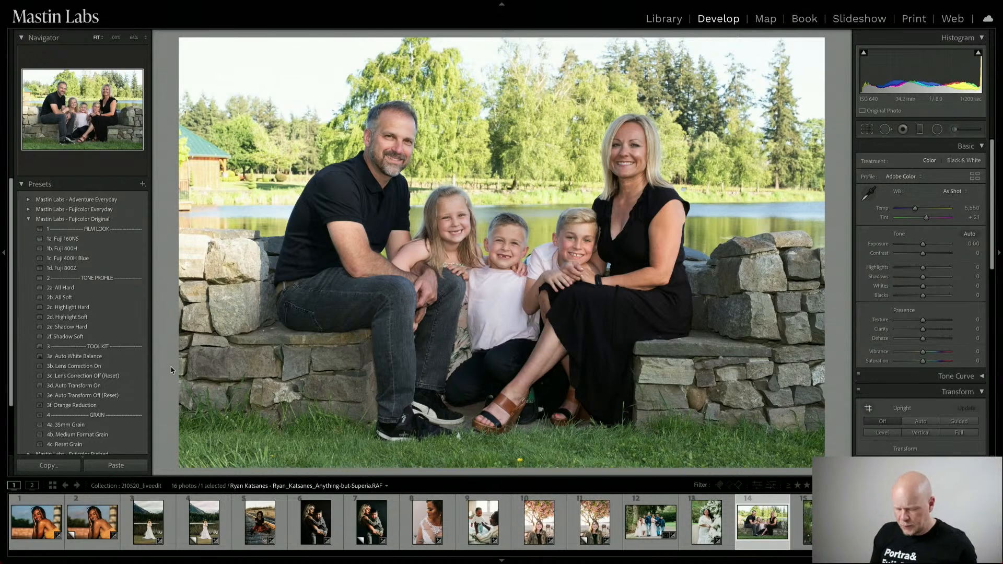
{"action": "key", "text": "ctrl+shift+z"}
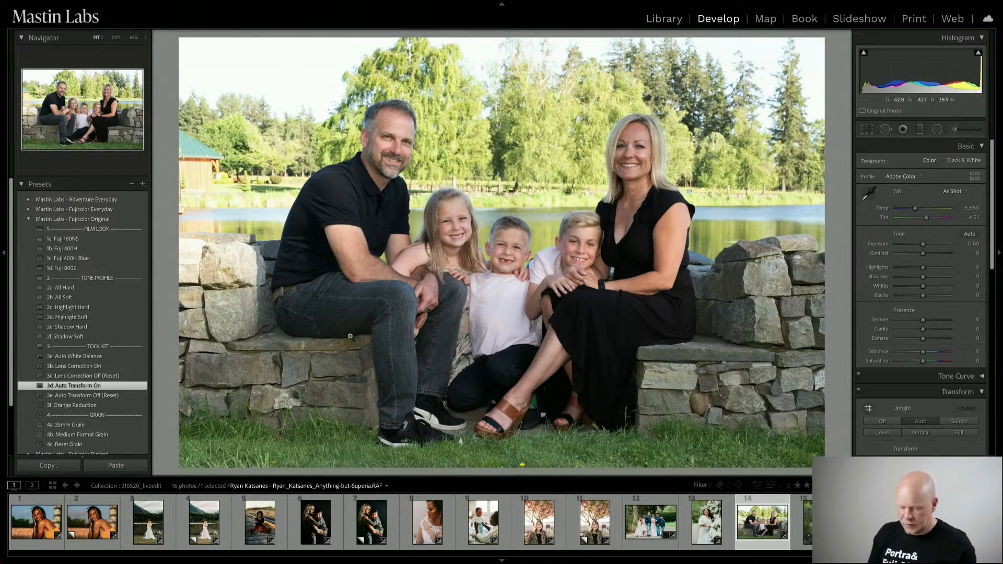
{"action": "key", "text": "r"}
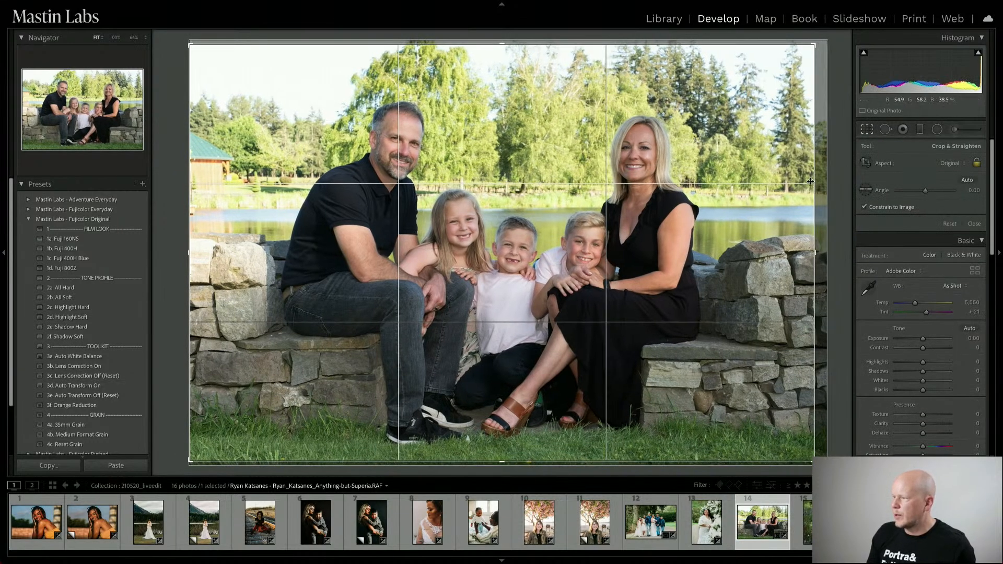
{"action": "key", "text": "r"}
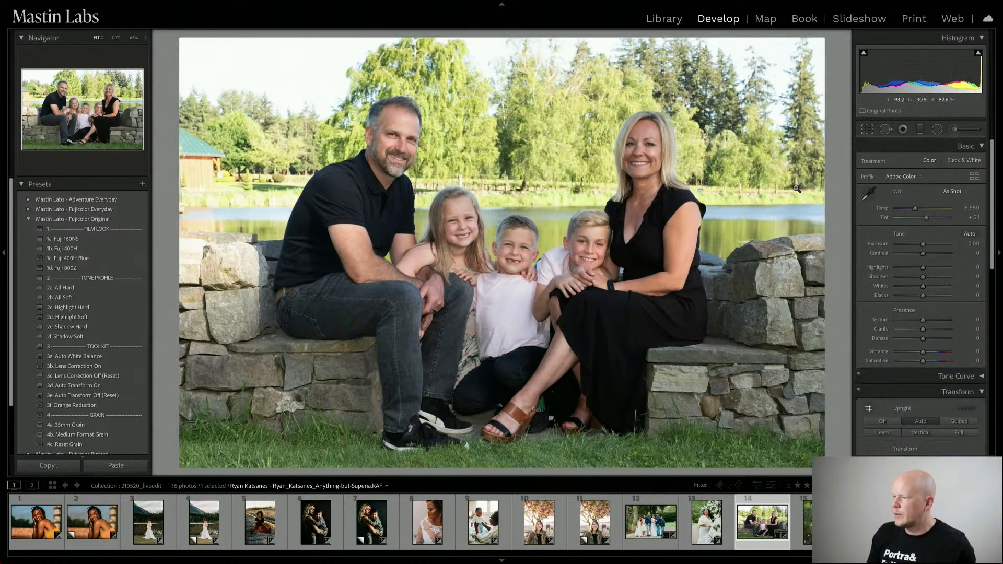
Apply the Portra Original 1c. Portra 800 film look to the pond family photo and set its exposure to −0.20.
{"action": "left_click", "coordinate": [29, 219]}
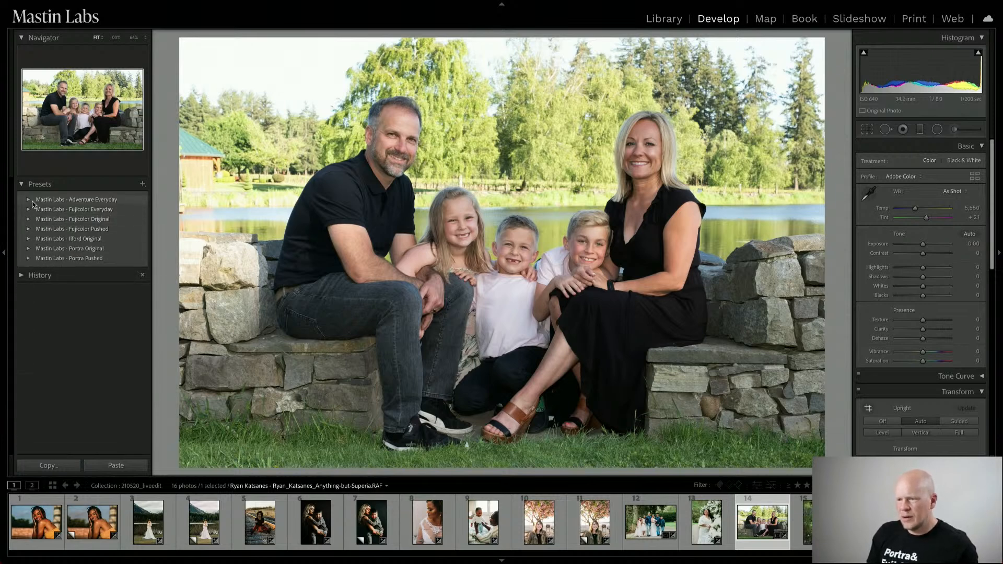
{"action": "left_click", "coordinate": [27, 199]}
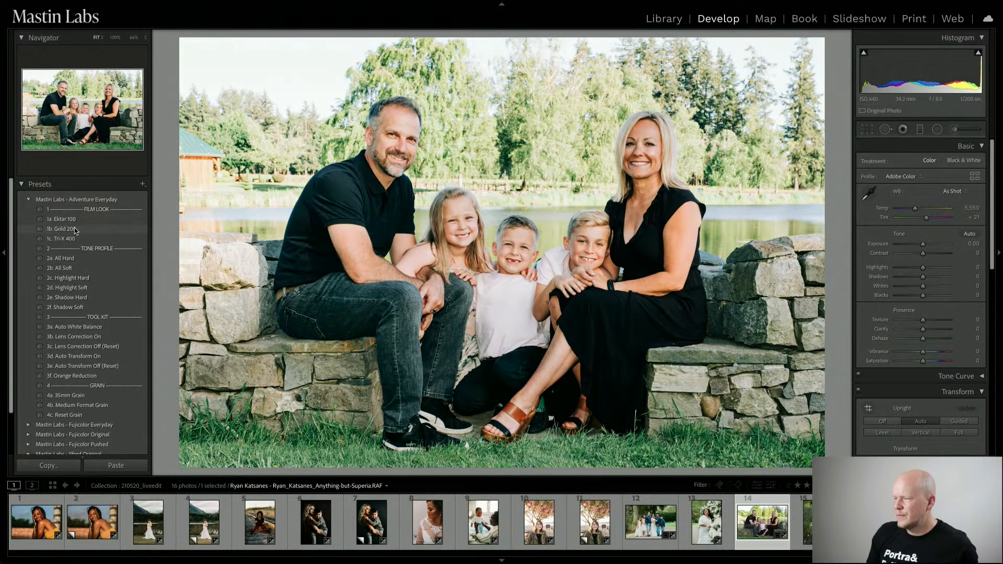
{"action": "left_click", "coordinate": [27, 199]}
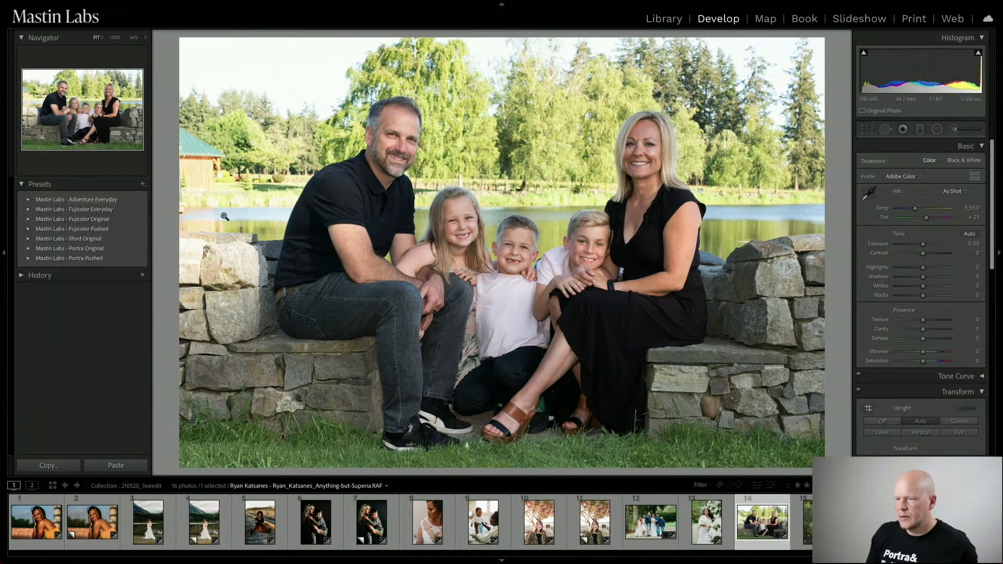
{"action": "left_click", "coordinate": [28, 248]}
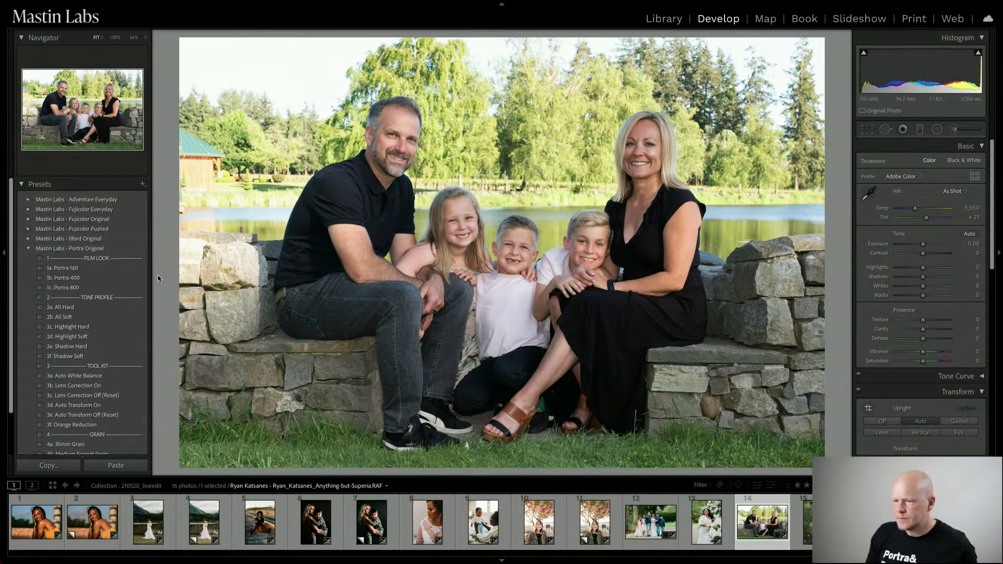
{"action": "left_click", "coordinate": [76, 286]}
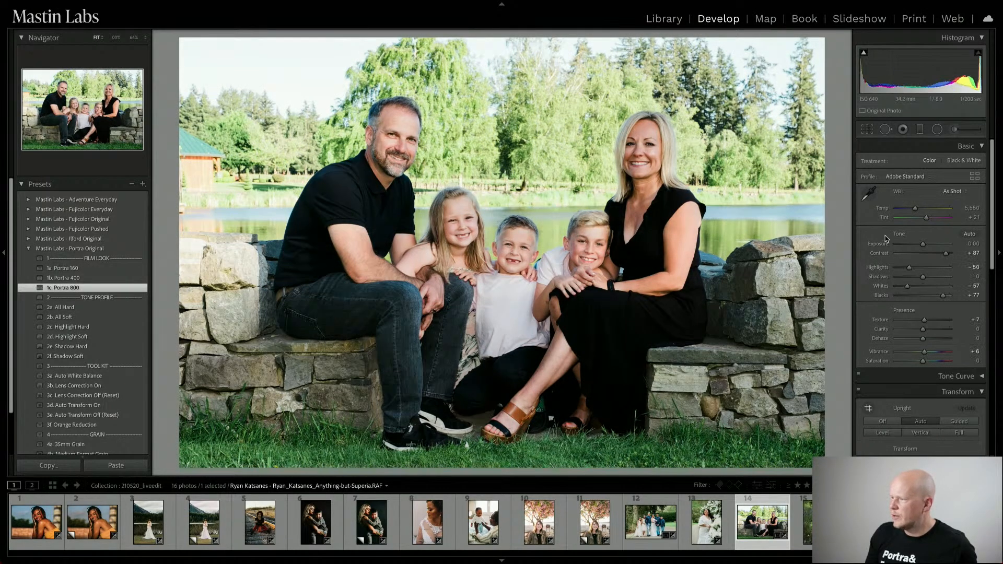
{"action": "left_click_drag", "start_coordinate": [920, 244], "coordinate": [923, 247]}
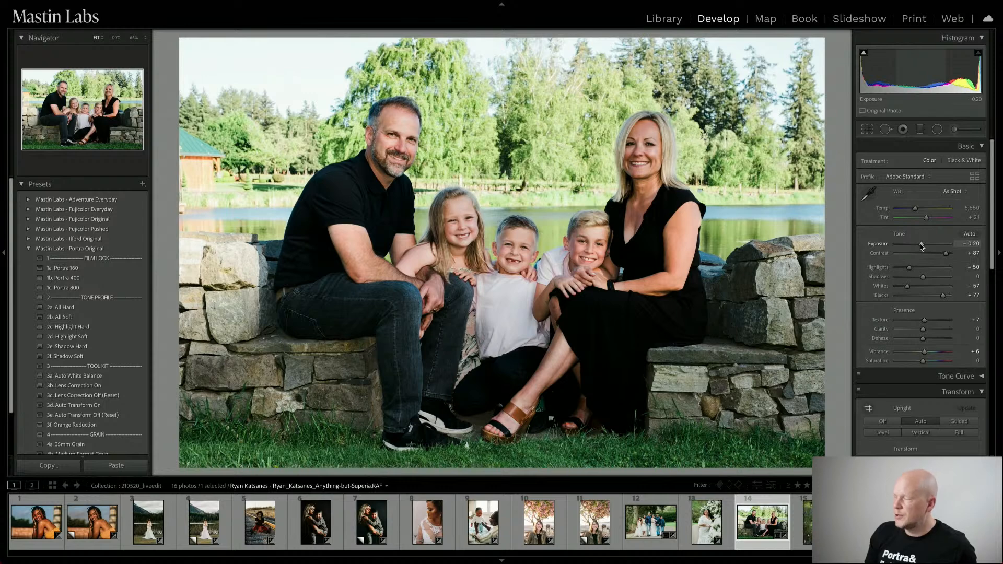
Set the pond family photo's exposure to −0.35, temperature to 5,996 and tint to +22.
{"action": "left_click_drag", "start_coordinate": [922, 246], "coordinate": [920, 247]}
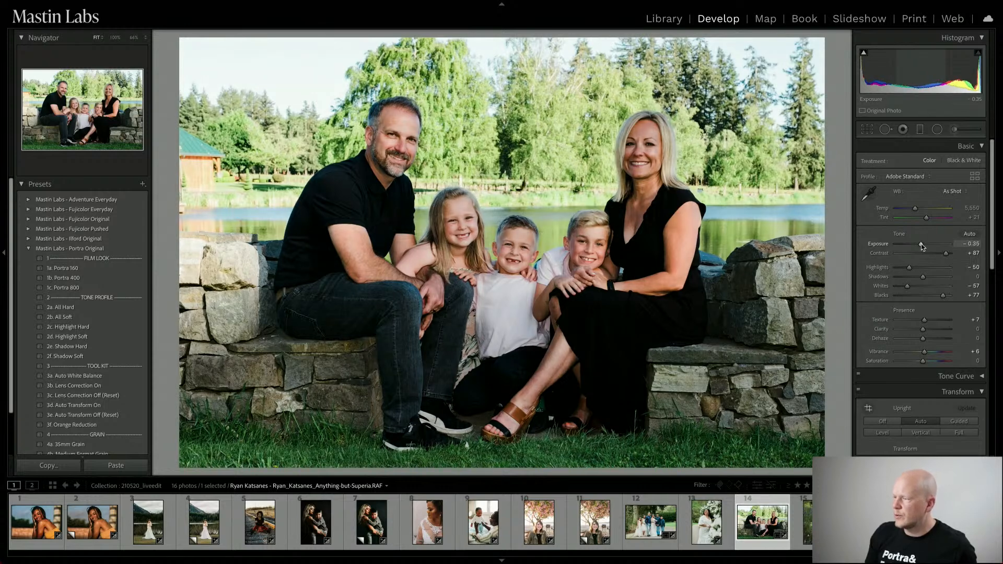
{"action": "left_click_drag", "start_coordinate": [915, 209], "coordinate": [916, 209]}
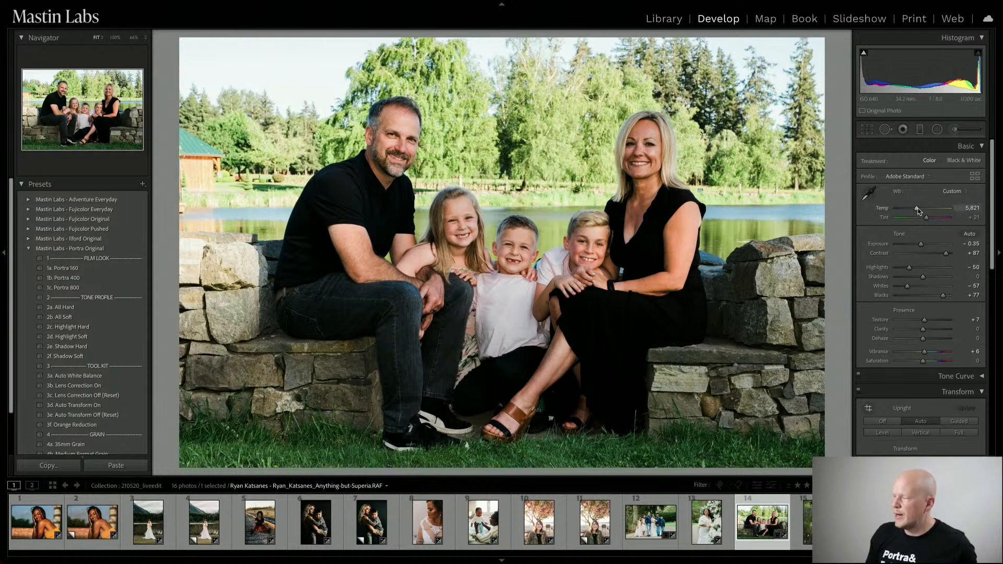
{"action": "left_click_drag", "start_coordinate": [917, 210], "coordinate": [917, 210]}
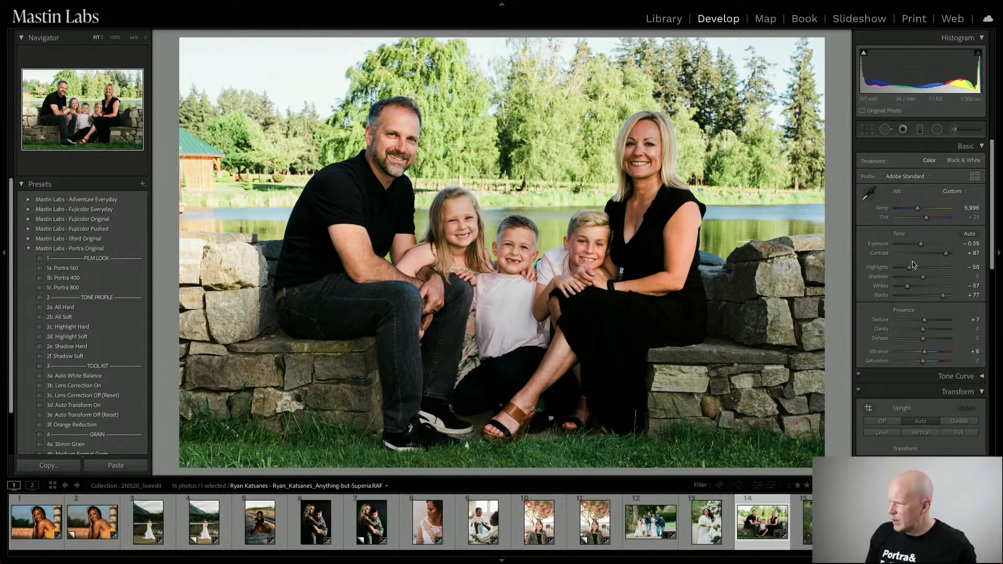
{"action": "left_click_drag", "start_coordinate": [927, 222], "coordinate": [928, 222]}
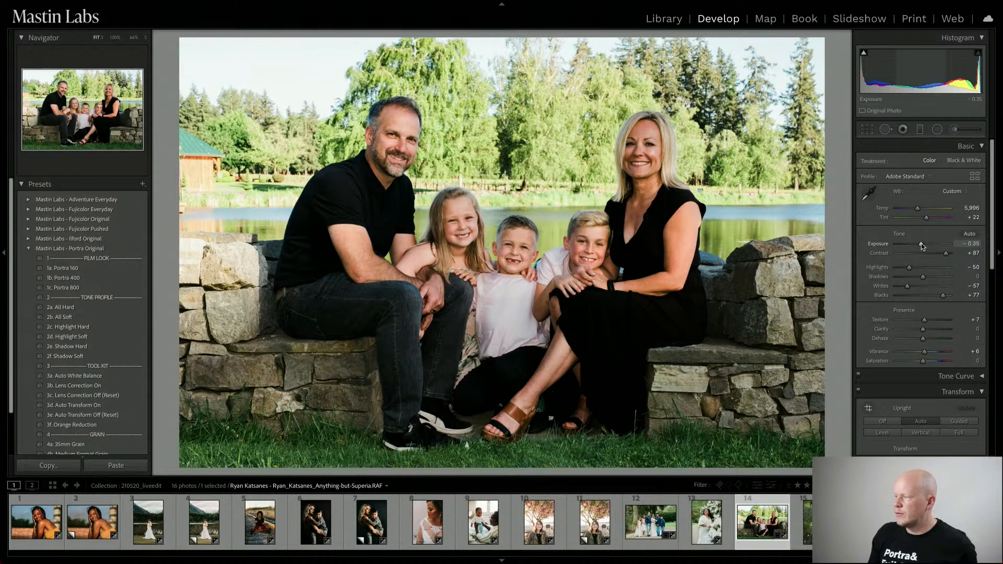
{"action": "left_click_drag", "start_coordinate": [921, 246], "coordinate": [914, 246]}
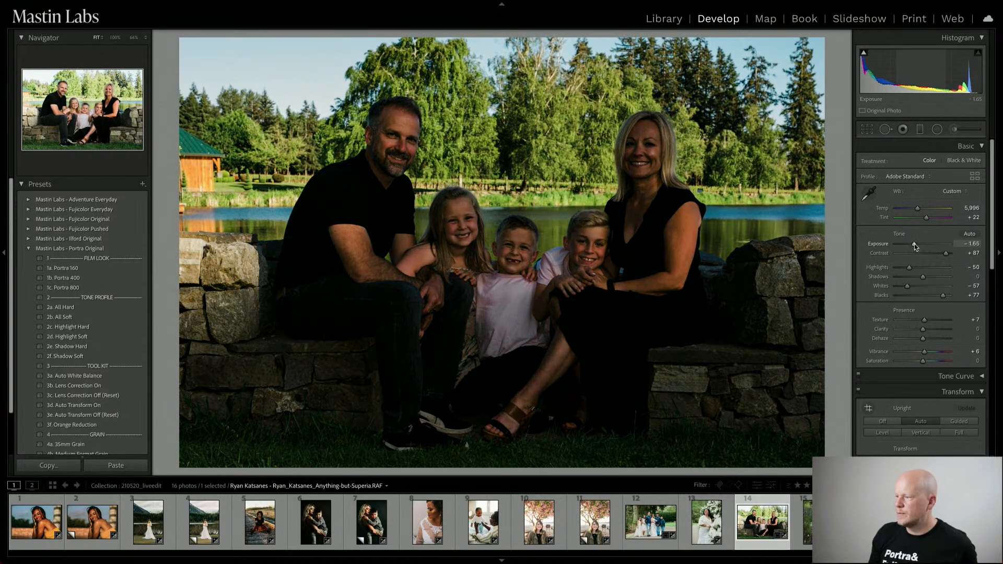
{"action": "key", "text": "ctrl+z"}
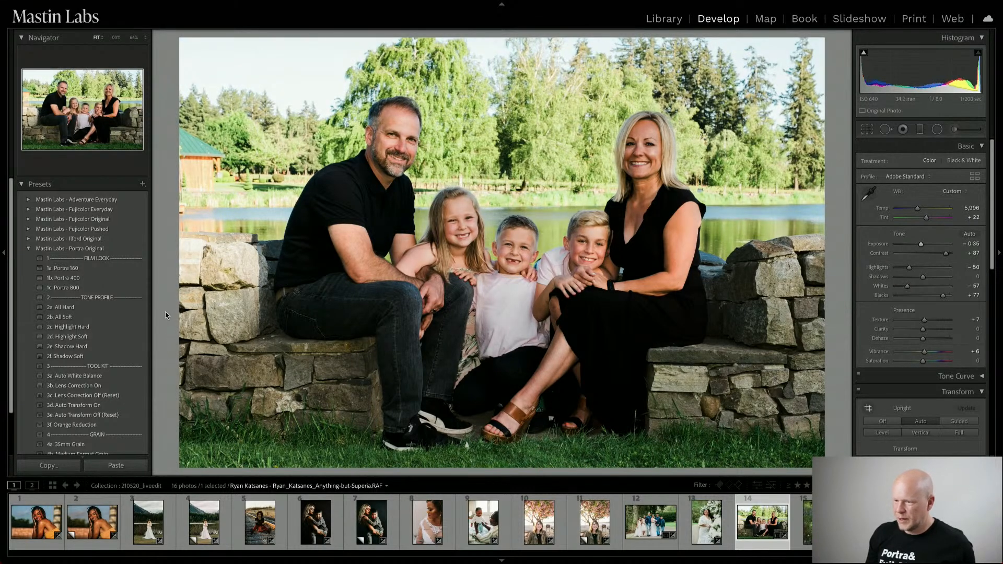
Apply the 2b. All Soft tone profile to the pond family photo and compare it with the original.
{"action": "left_click", "coordinate": [114, 315]}
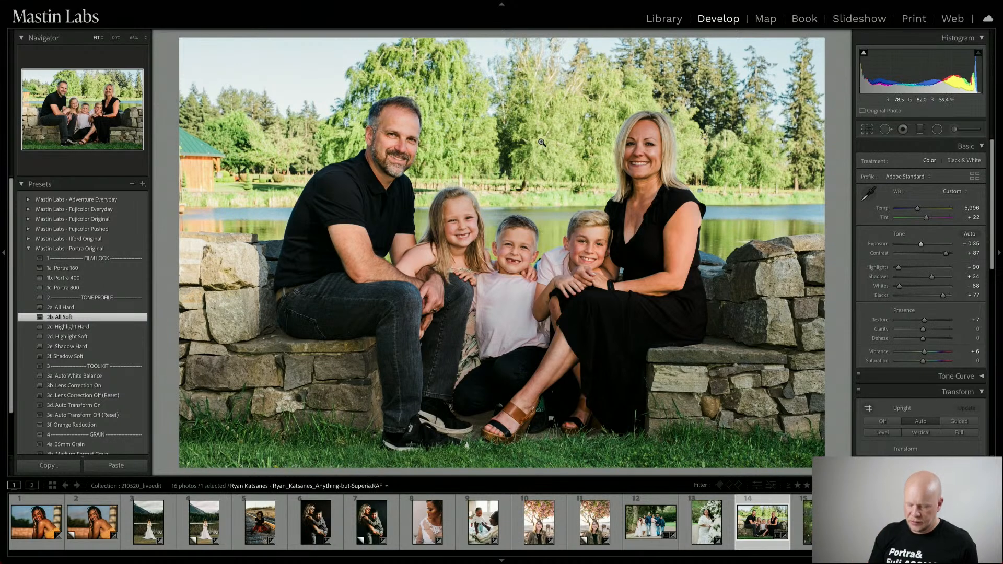
{"action": "key", "text": "y"}
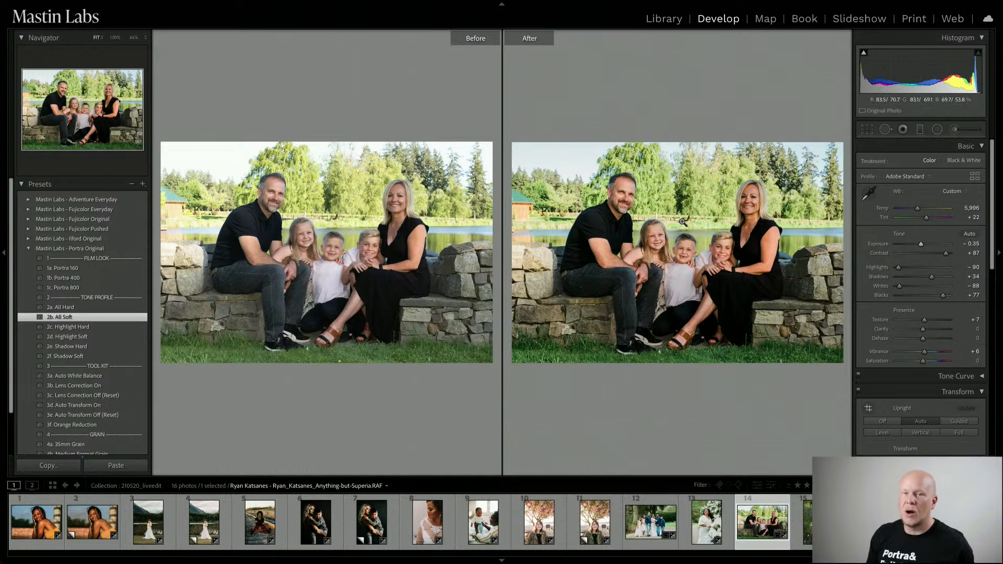
{"action": "key", "text": "y"}
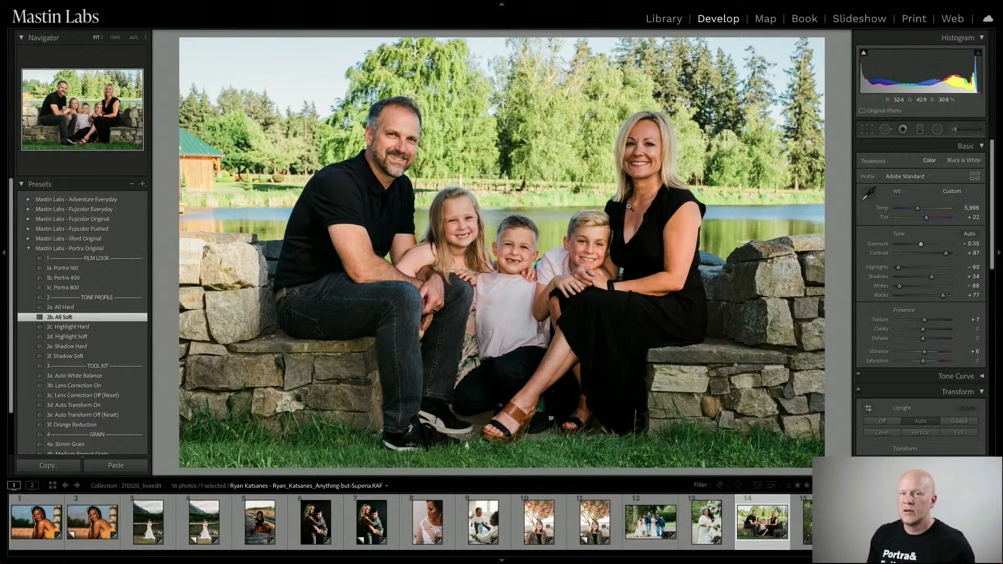
Open the photo of the boy among the flowers and apply the Fujicolor Original 1a. Fuji 160NS film look.
{"action": "key", "text": "Right"}
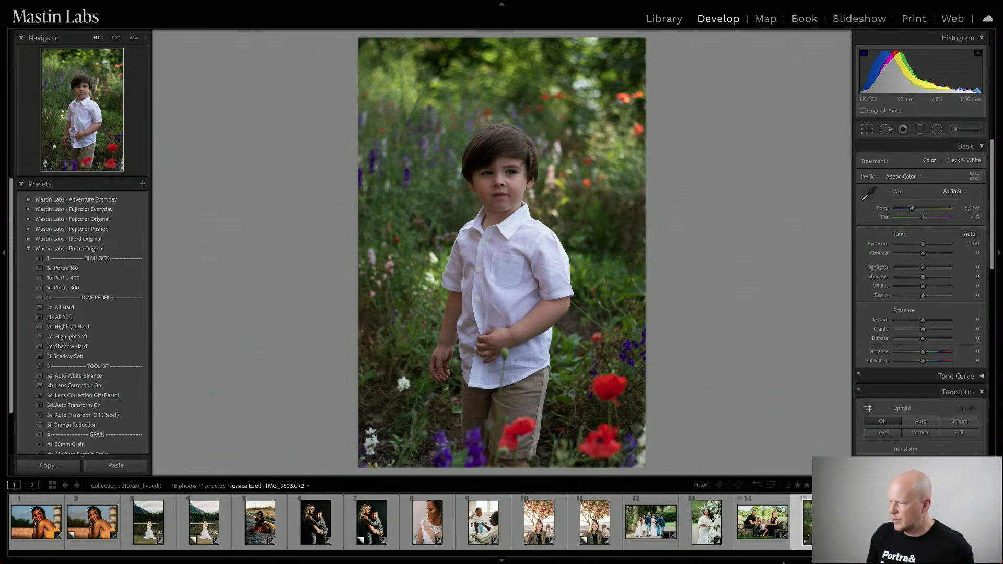
{"action": "left_click", "coordinate": [769, 534]}
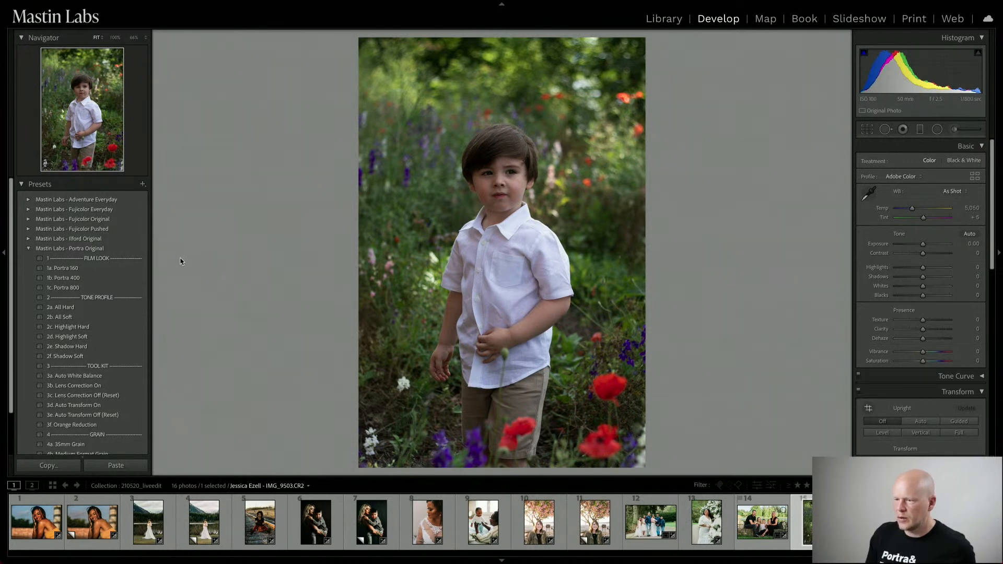
{"action": "left_click", "coordinate": [29, 248]}
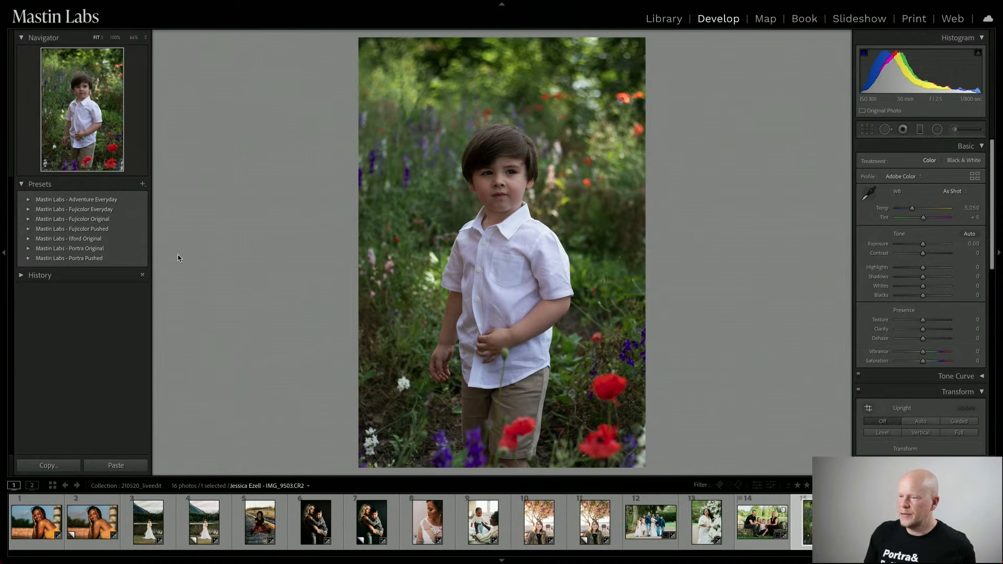
{"action": "left_click", "coordinate": [28, 219]}
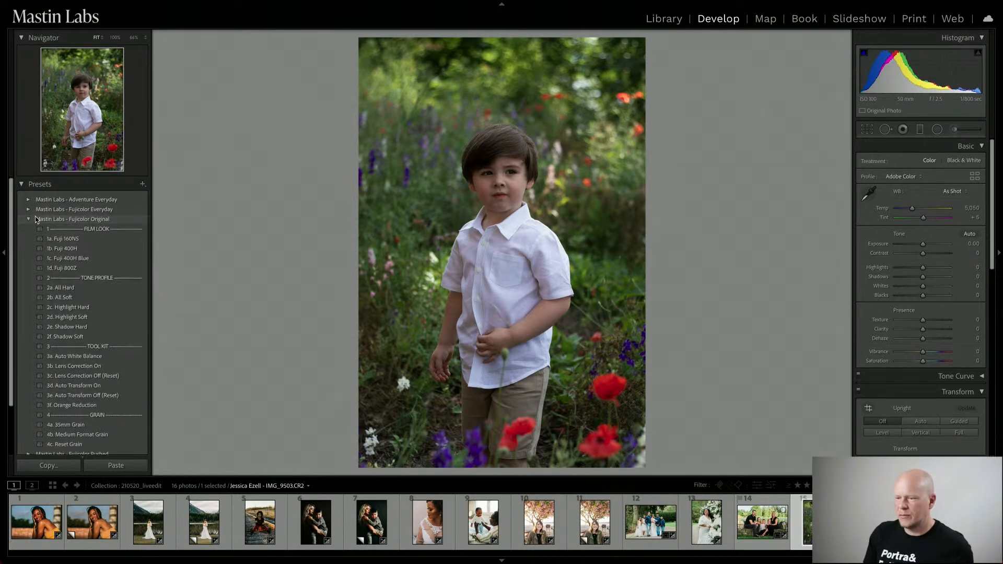
{"action": "left_click", "coordinate": [86, 241]}
{"action": "left_click", "coordinate": [84, 241]}
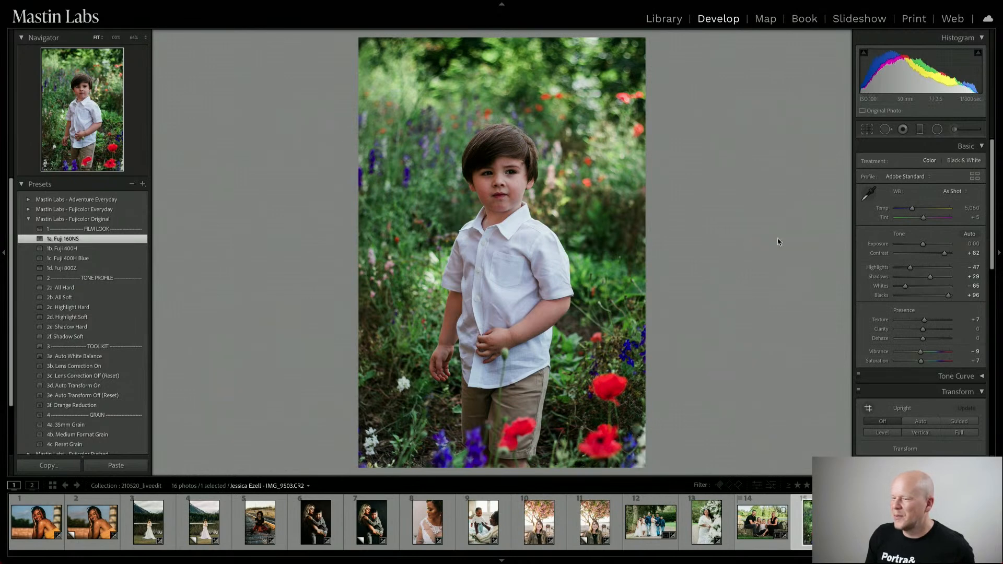
Set the boy photo's exposure to +0.35, temperature to 5,651 and tint to −4, and compare it with the original.
{"action": "left_click_drag", "start_coordinate": [923, 246], "coordinate": [925, 248]}
{"action": "left_click_drag", "start_coordinate": [911, 209], "coordinate": [915, 207]}
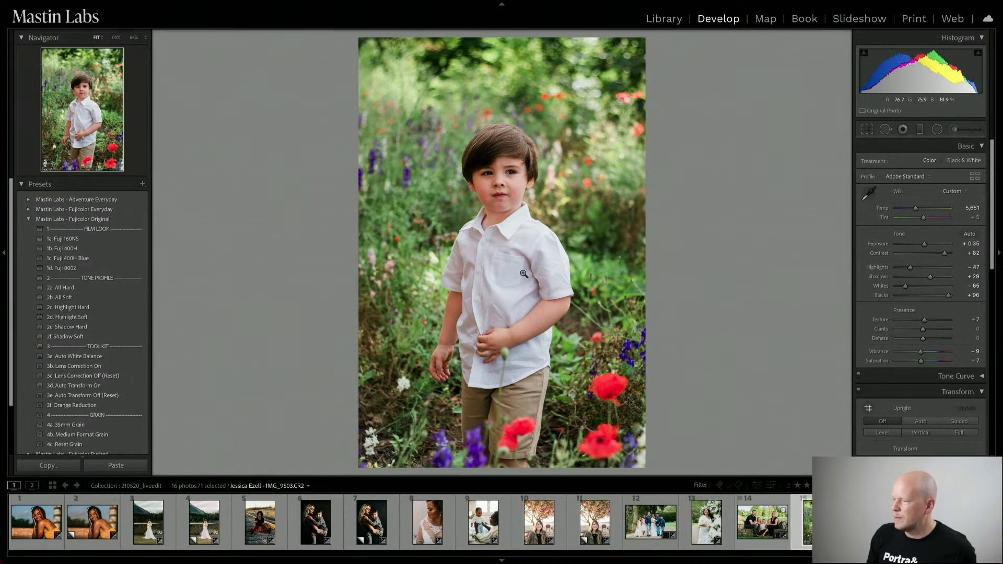
{"action": "left_click_drag", "start_coordinate": [924, 218], "coordinate": [923, 218]}
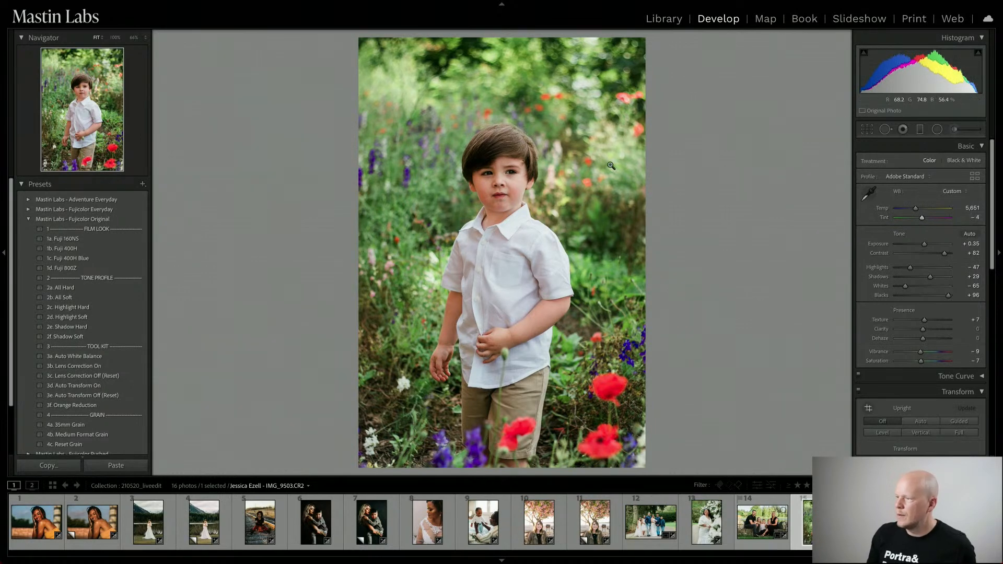
{"action": "key", "text": "y"}
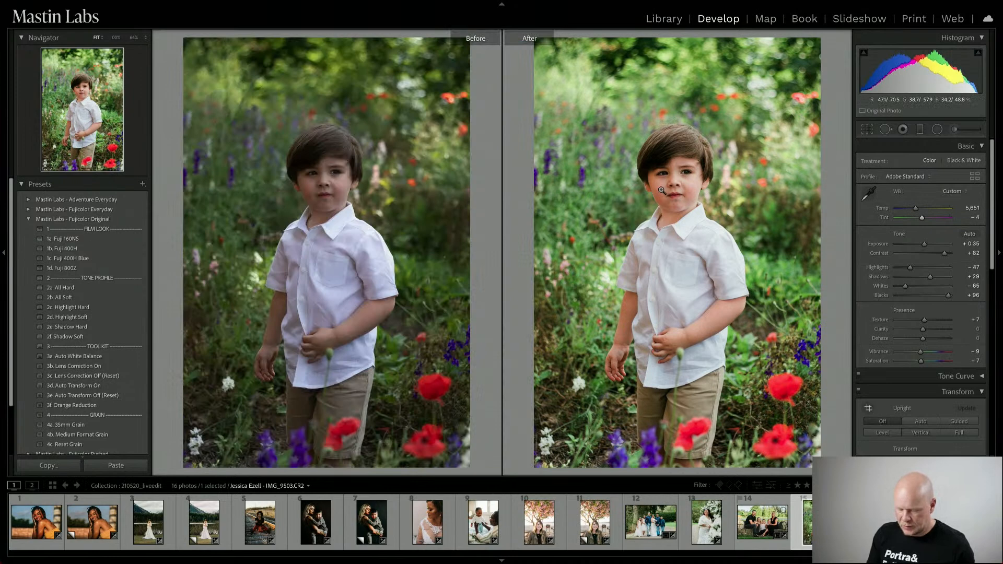
{"action": "key", "text": "y"}
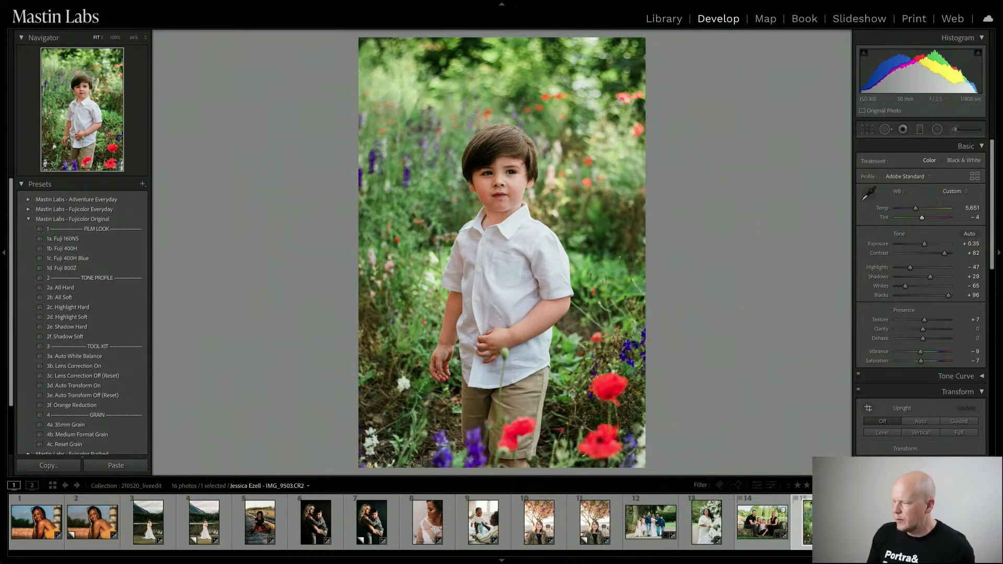
Create a virtual copy of the boy photo, apply the 1b. Fuji 400H film look and set its exposure to +0.60.
{"action": "right_click", "coordinate": [824, 234]}
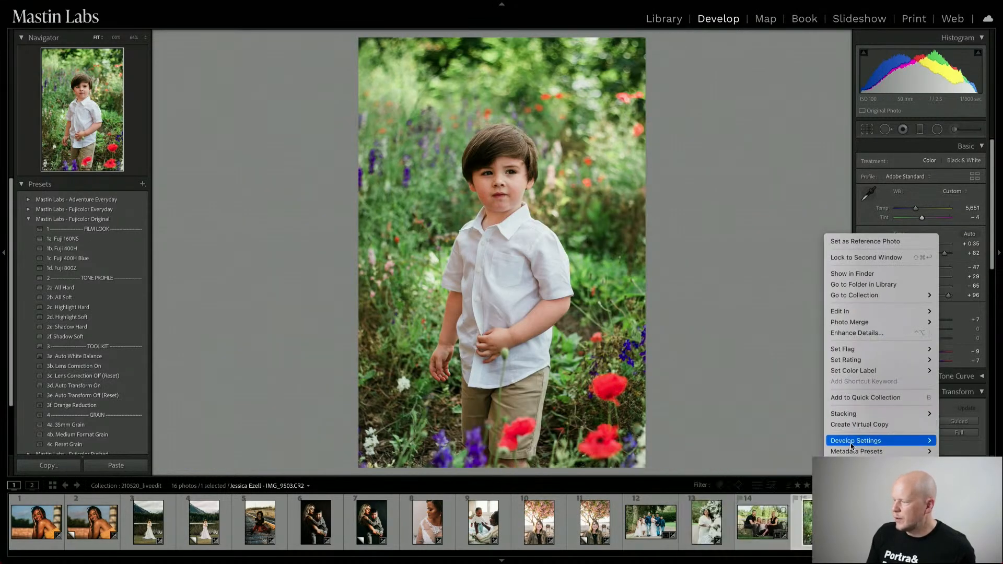
{"action": "left_click", "coordinate": [859, 424]}
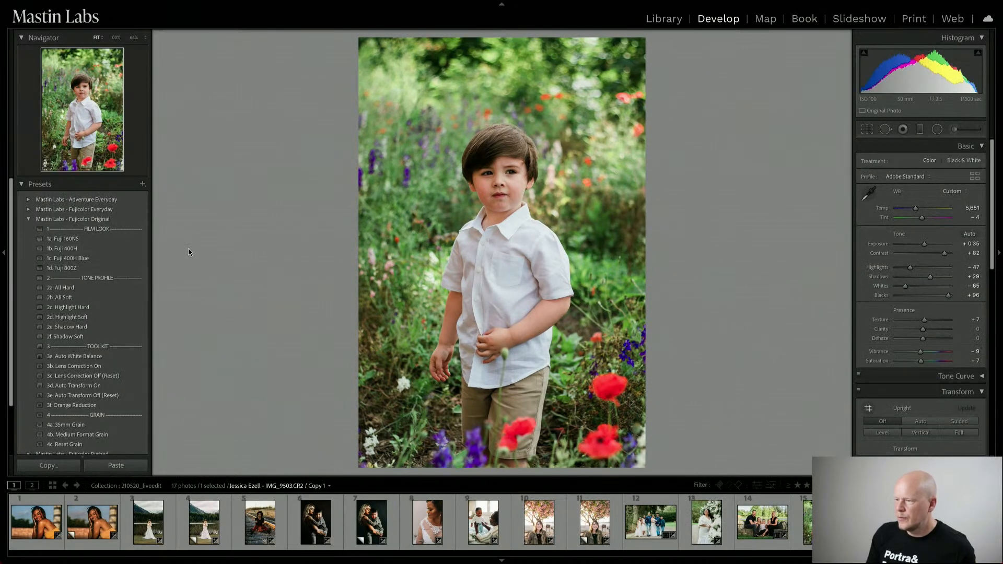
{"action": "left_click", "coordinate": [127, 248]}
{"action": "left_click_drag", "start_coordinate": [919, 243], "coordinate": [922, 244]}
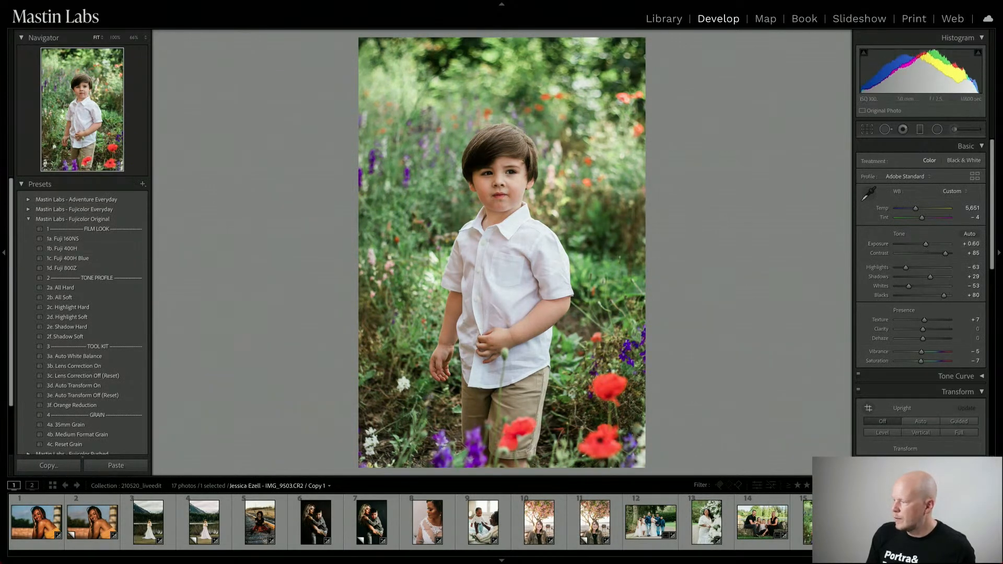
Compare the Fuji 160NS and Fuji 400H versions of the boy photo side by side, and return to developing.
{"action": "left_click", "coordinate": [806, 524], "text": "super"}
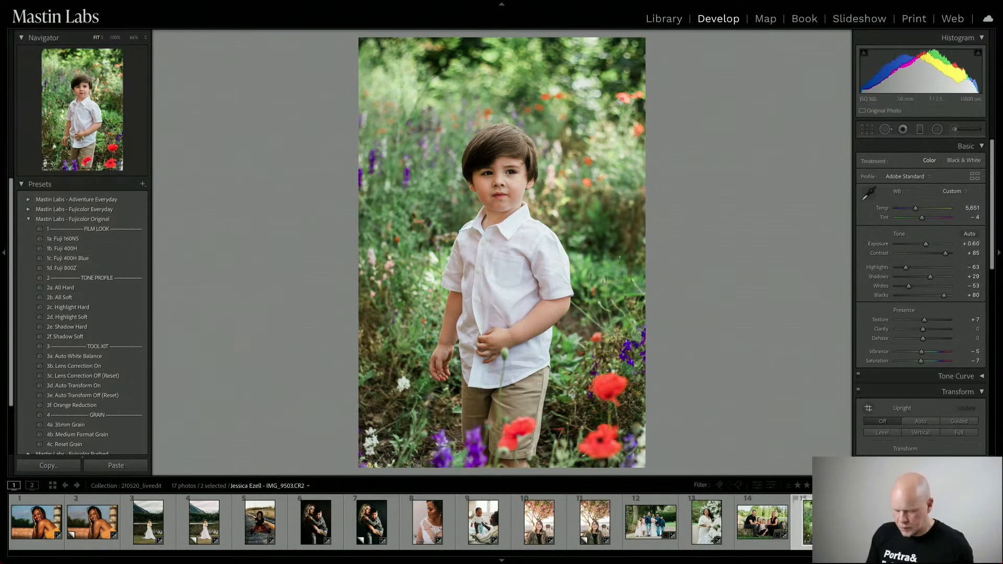
{"action": "key", "text": "n"}
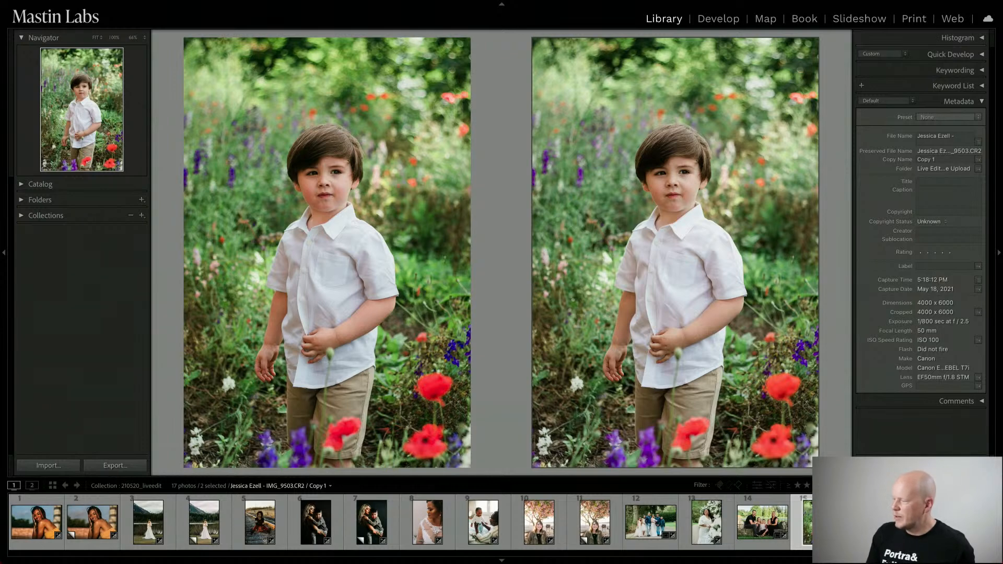
{"action": "key", "text": "d"}
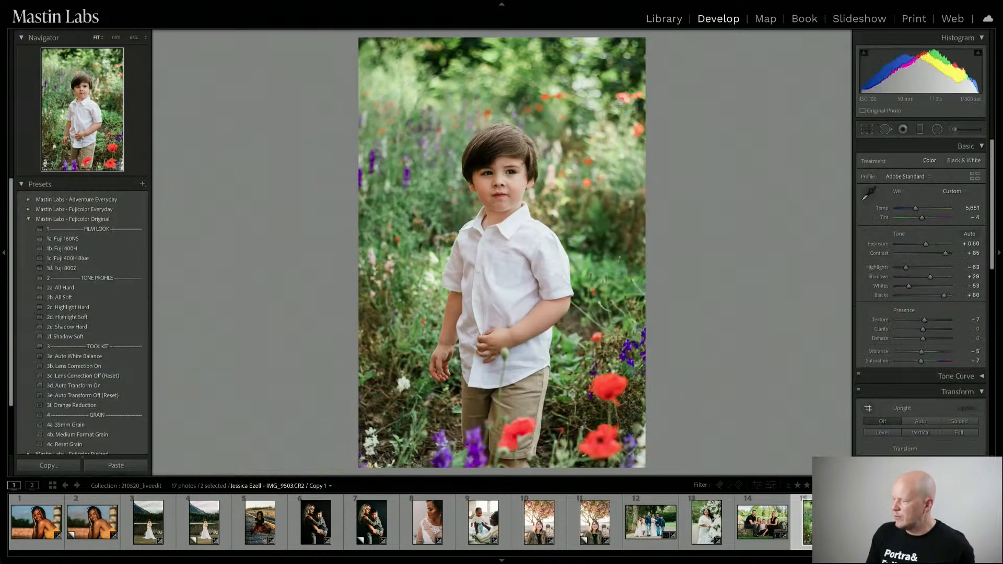
Open the photo of the baby in the grass and examine the backlit tree in the background.
{"action": "key", "text": "Right"}
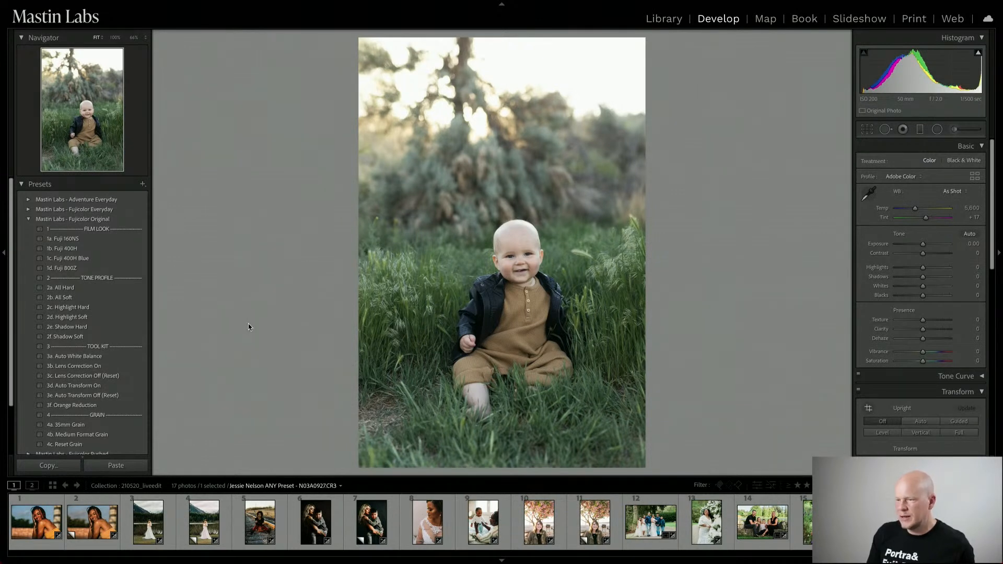
{"action": "left_click", "coordinate": [27, 219]}
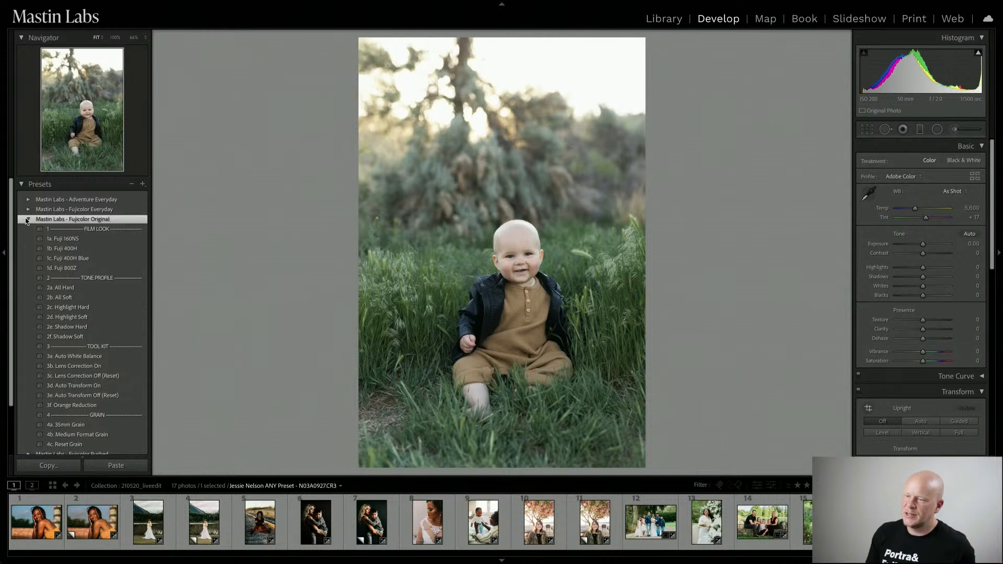
{"action": "left_click", "coordinate": [27, 220]}
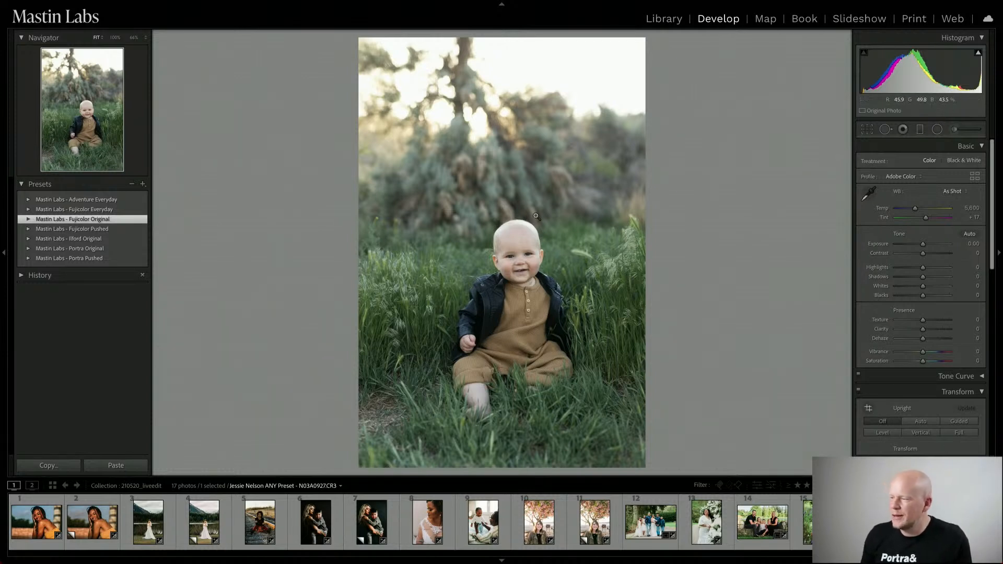
{"action": "left_click", "coordinate": [476, 104]}
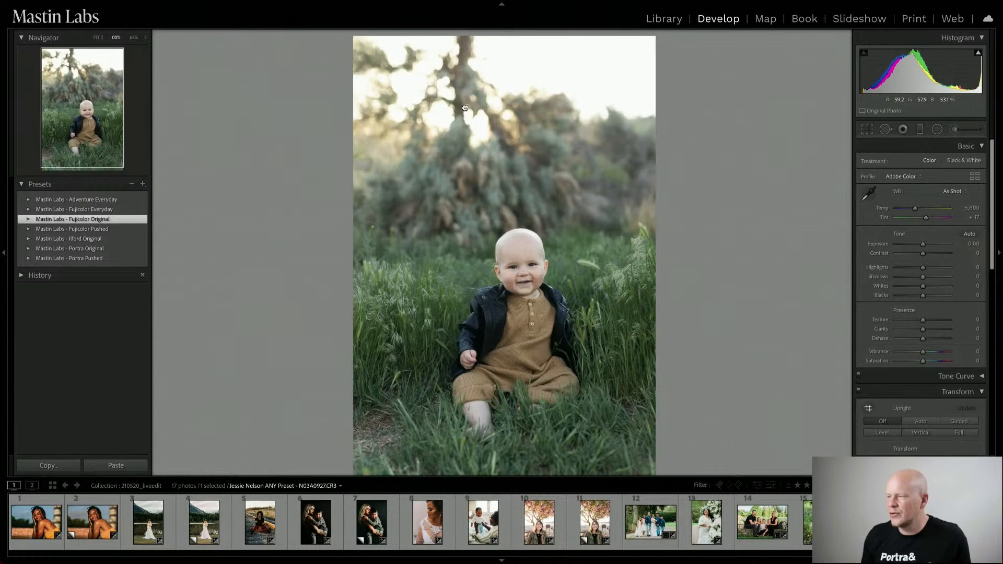
{"action": "left_click", "coordinate": [475, 249]}
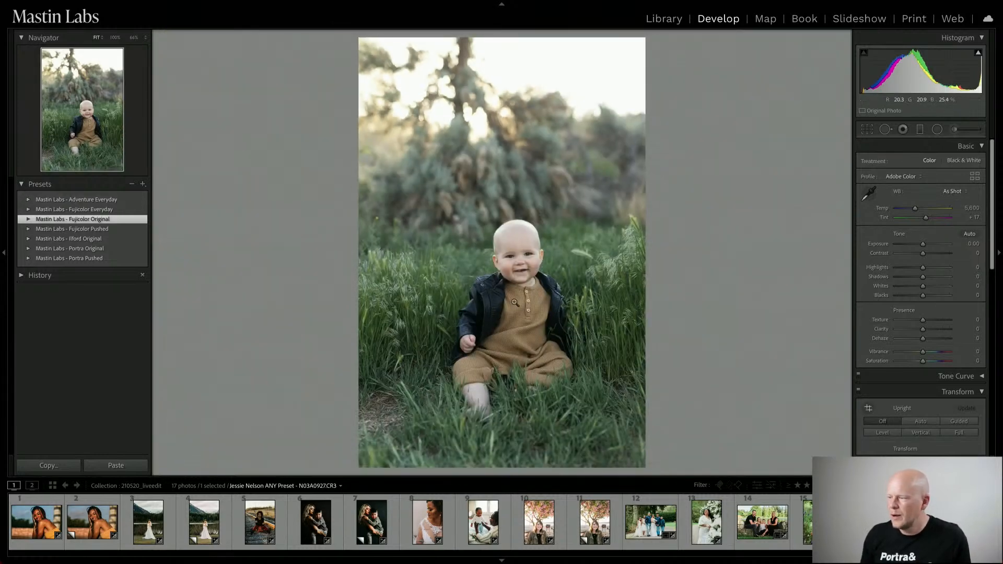
Apply the Adventure Everyday 1a. Ektar 100 film look to the baby photo and set temperature to 6,251 and tint to +14.
{"action": "left_click", "coordinate": [29, 199]}
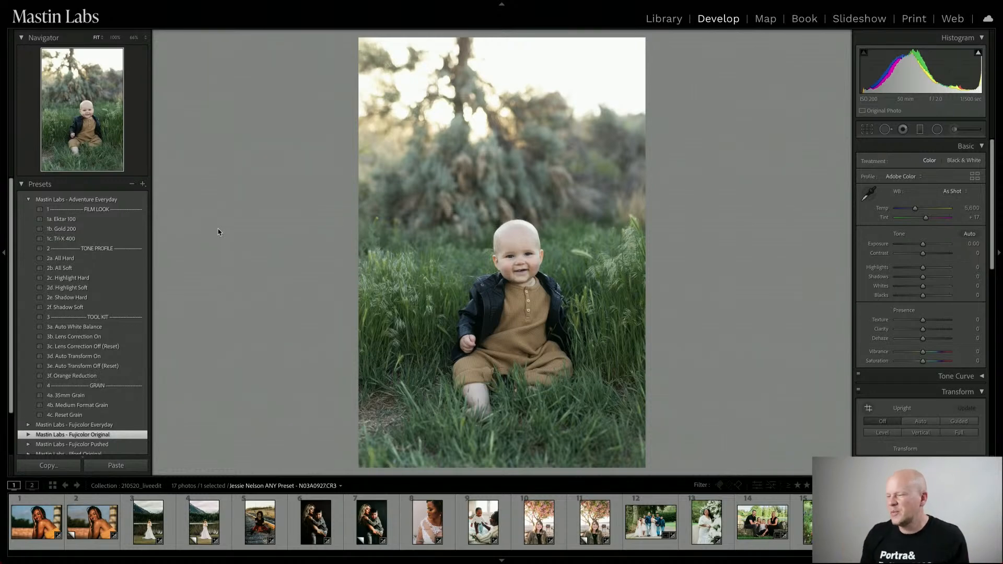
{"action": "left_click", "coordinate": [104, 219]}
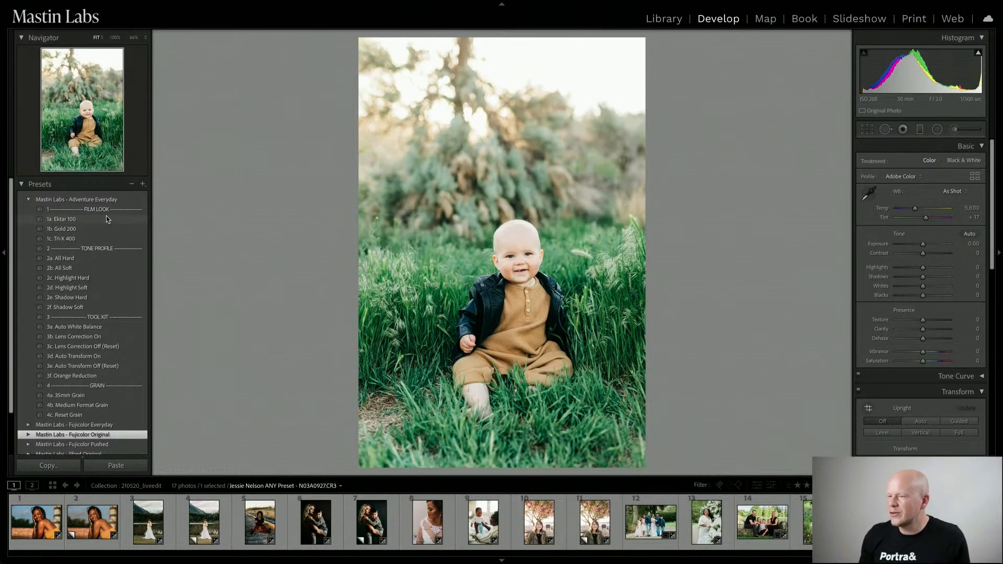
{"action": "left_click_drag", "start_coordinate": [914, 208], "coordinate": [918, 208]}
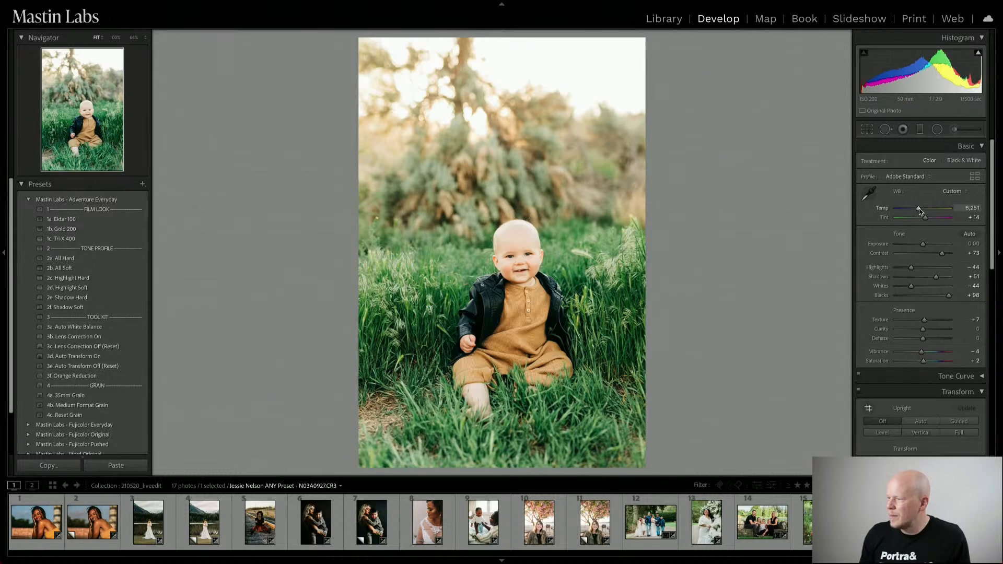
Review both versions of the dark mother-and-son portrait, return to the baby photo and compare it with its original.
{"action": "left_click", "coordinate": [374, 534]}
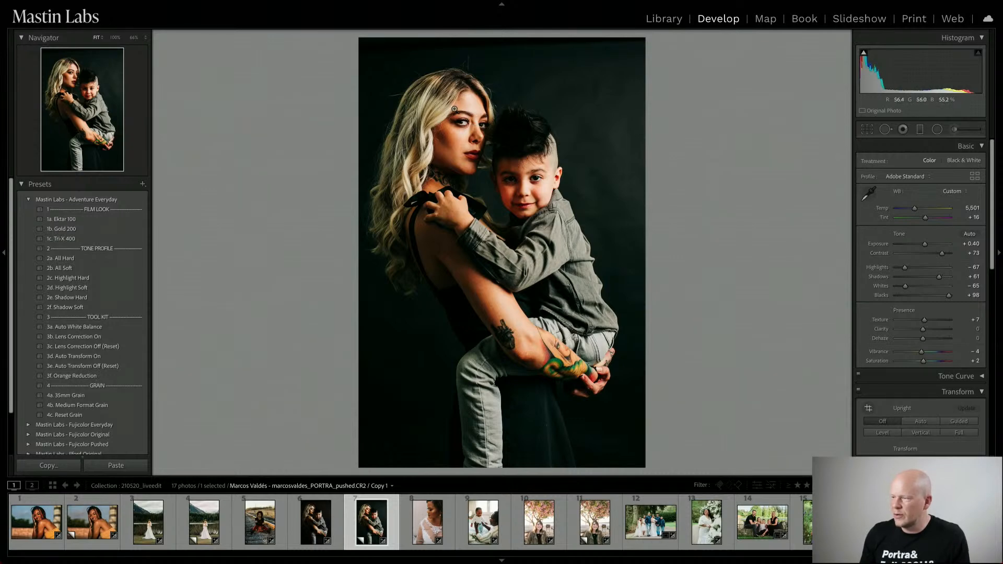
{"action": "left_click", "coordinate": [330, 524]}
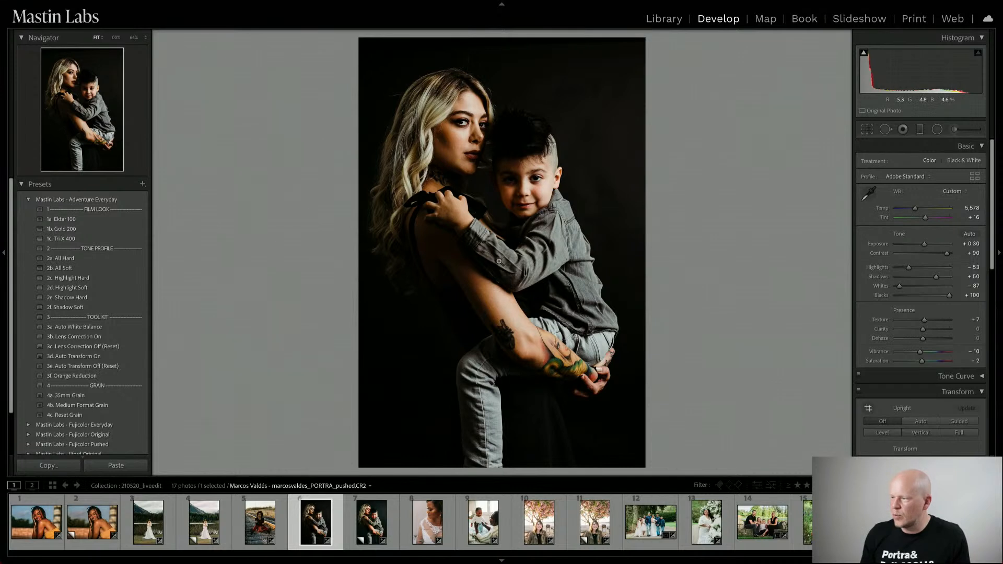
{"action": "left_click", "coordinate": [369, 528]}
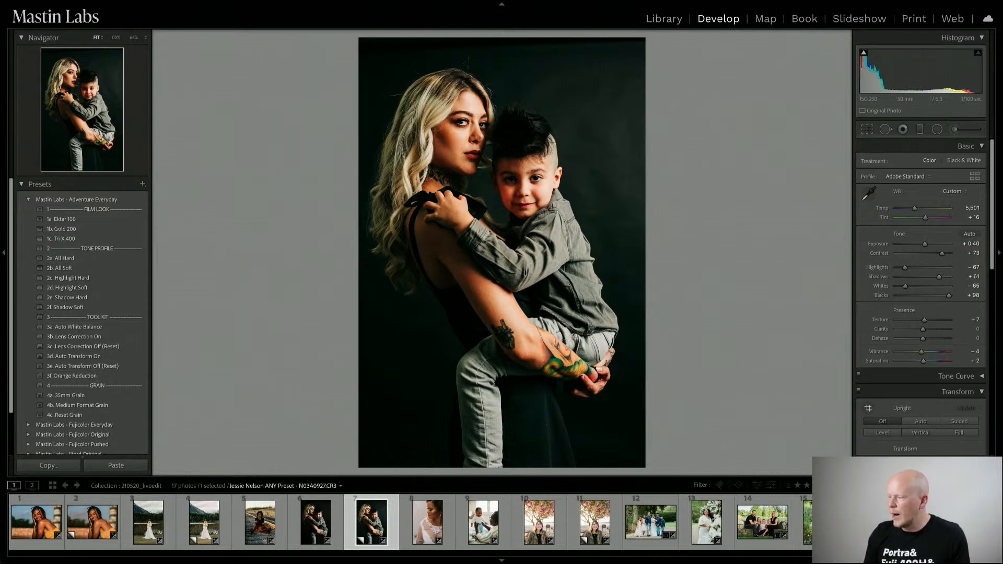
{"action": "left_click", "coordinate": [873, 522]}
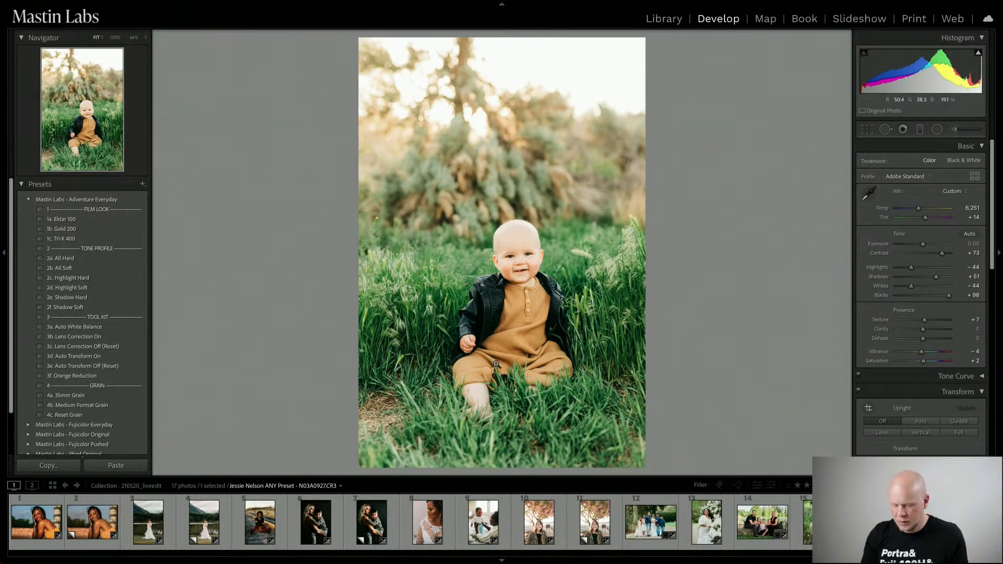
{"action": "key", "text": "y"}
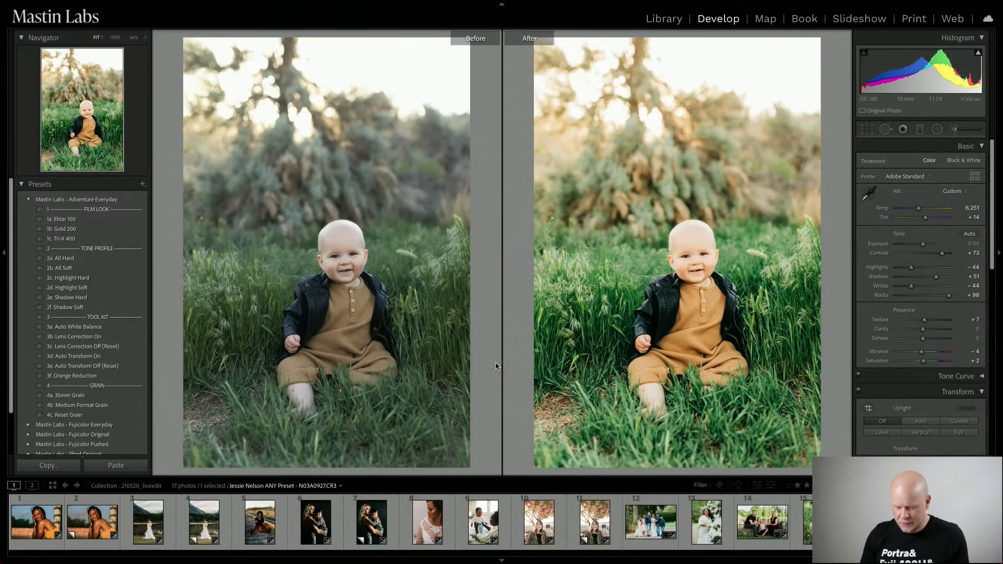
{"action": "key", "text": "y"}
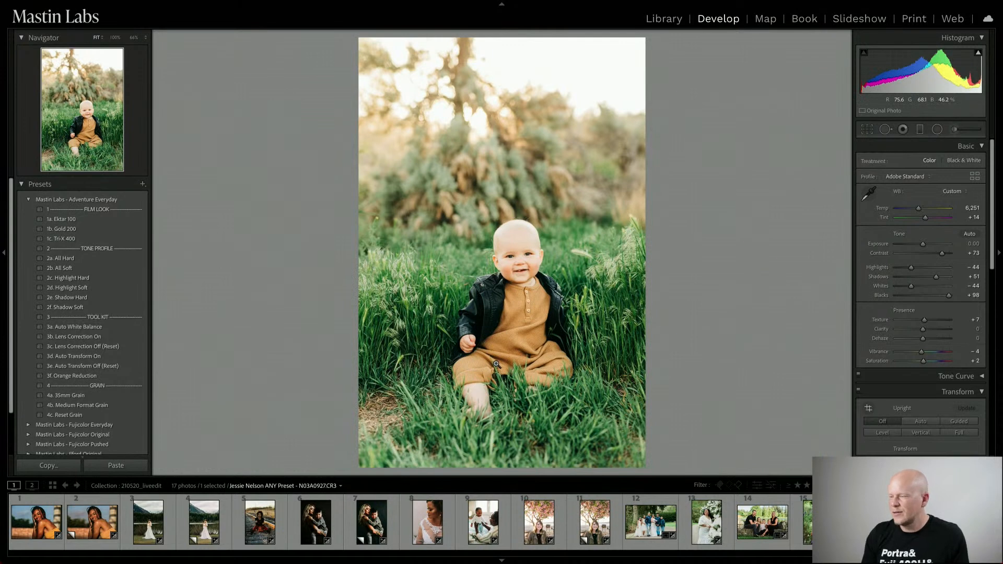